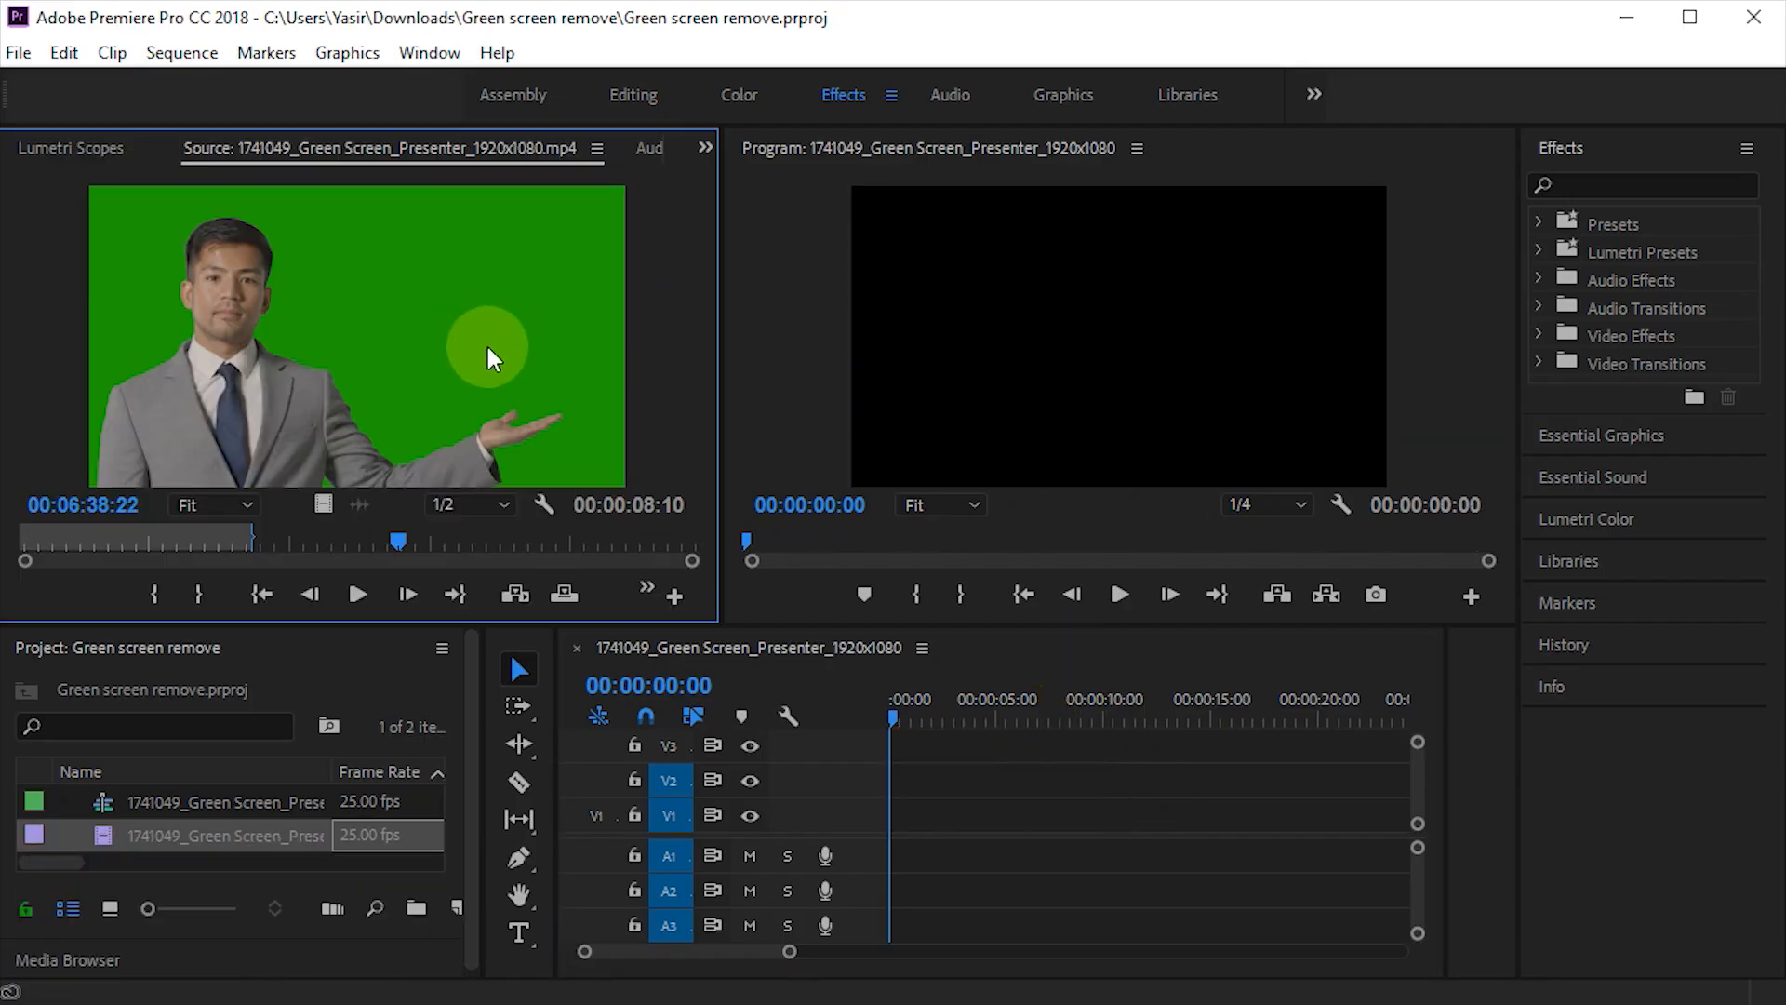
Mark the presenter clip's Out point at 00:06:34:21 and place only its video on track V2 at the sequence start.
{"action": "left_click_drag", "start_coordinate": [406, 546], "coordinate": [230, 542]}
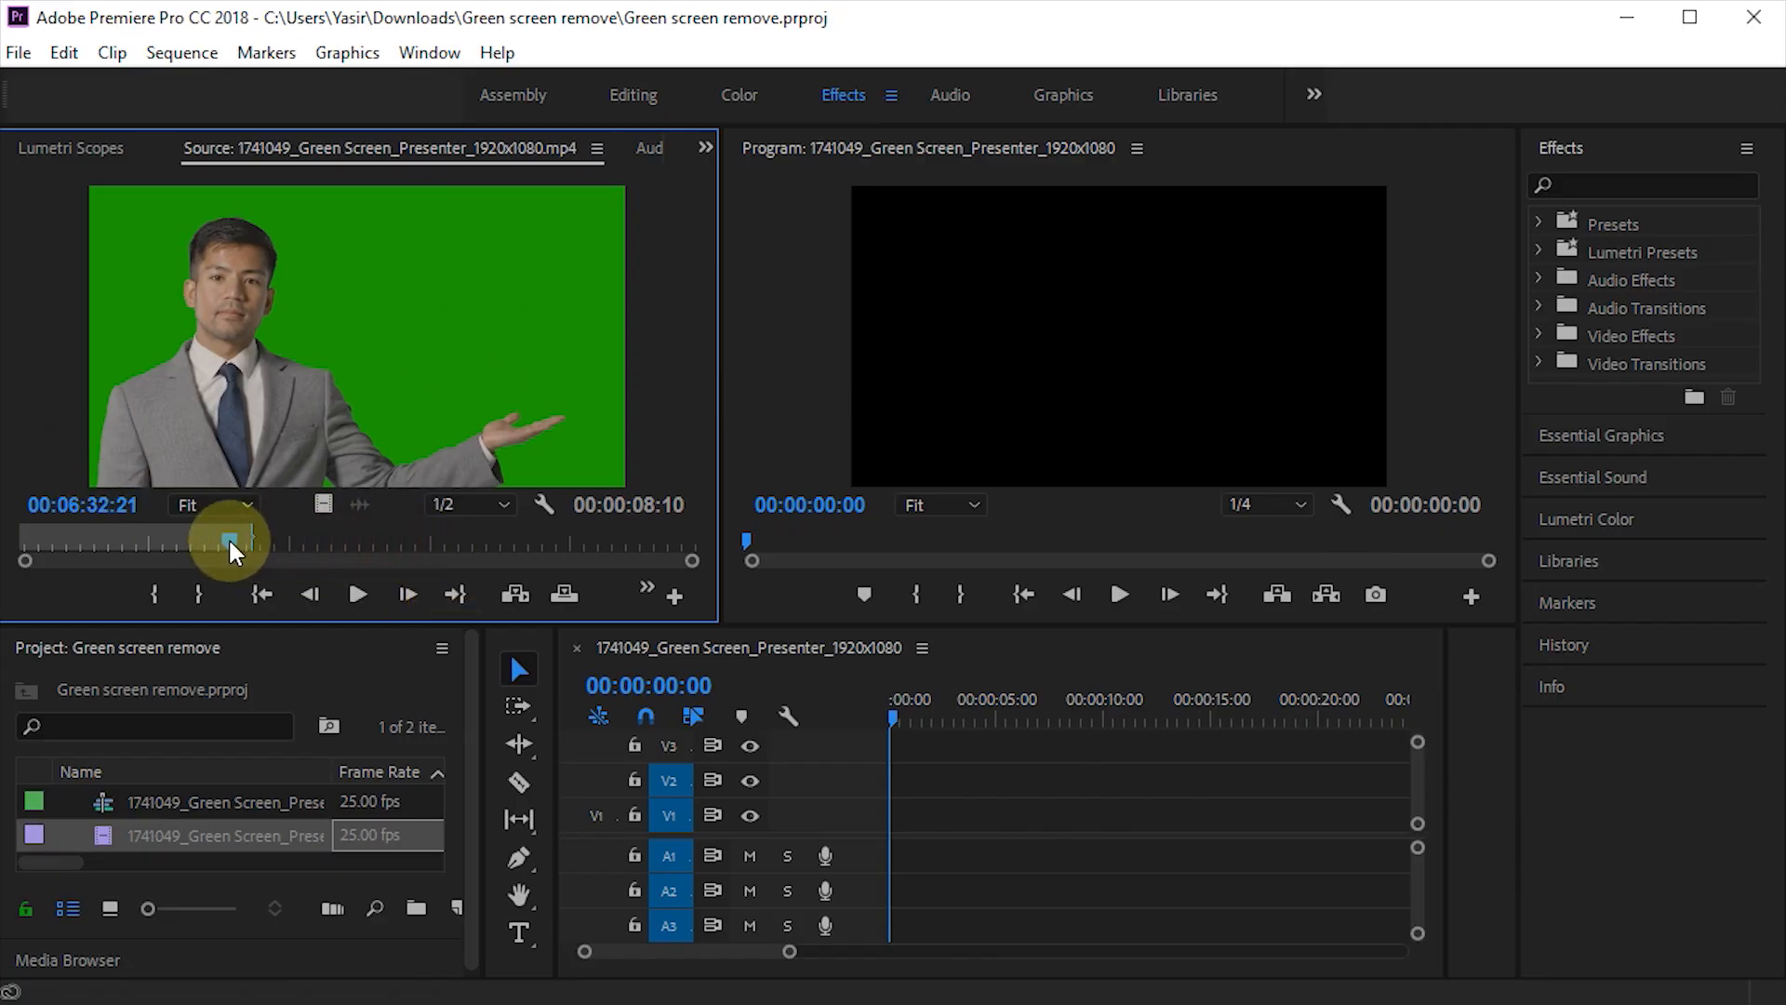
{"action": "left_click", "coordinate": [355, 597]}
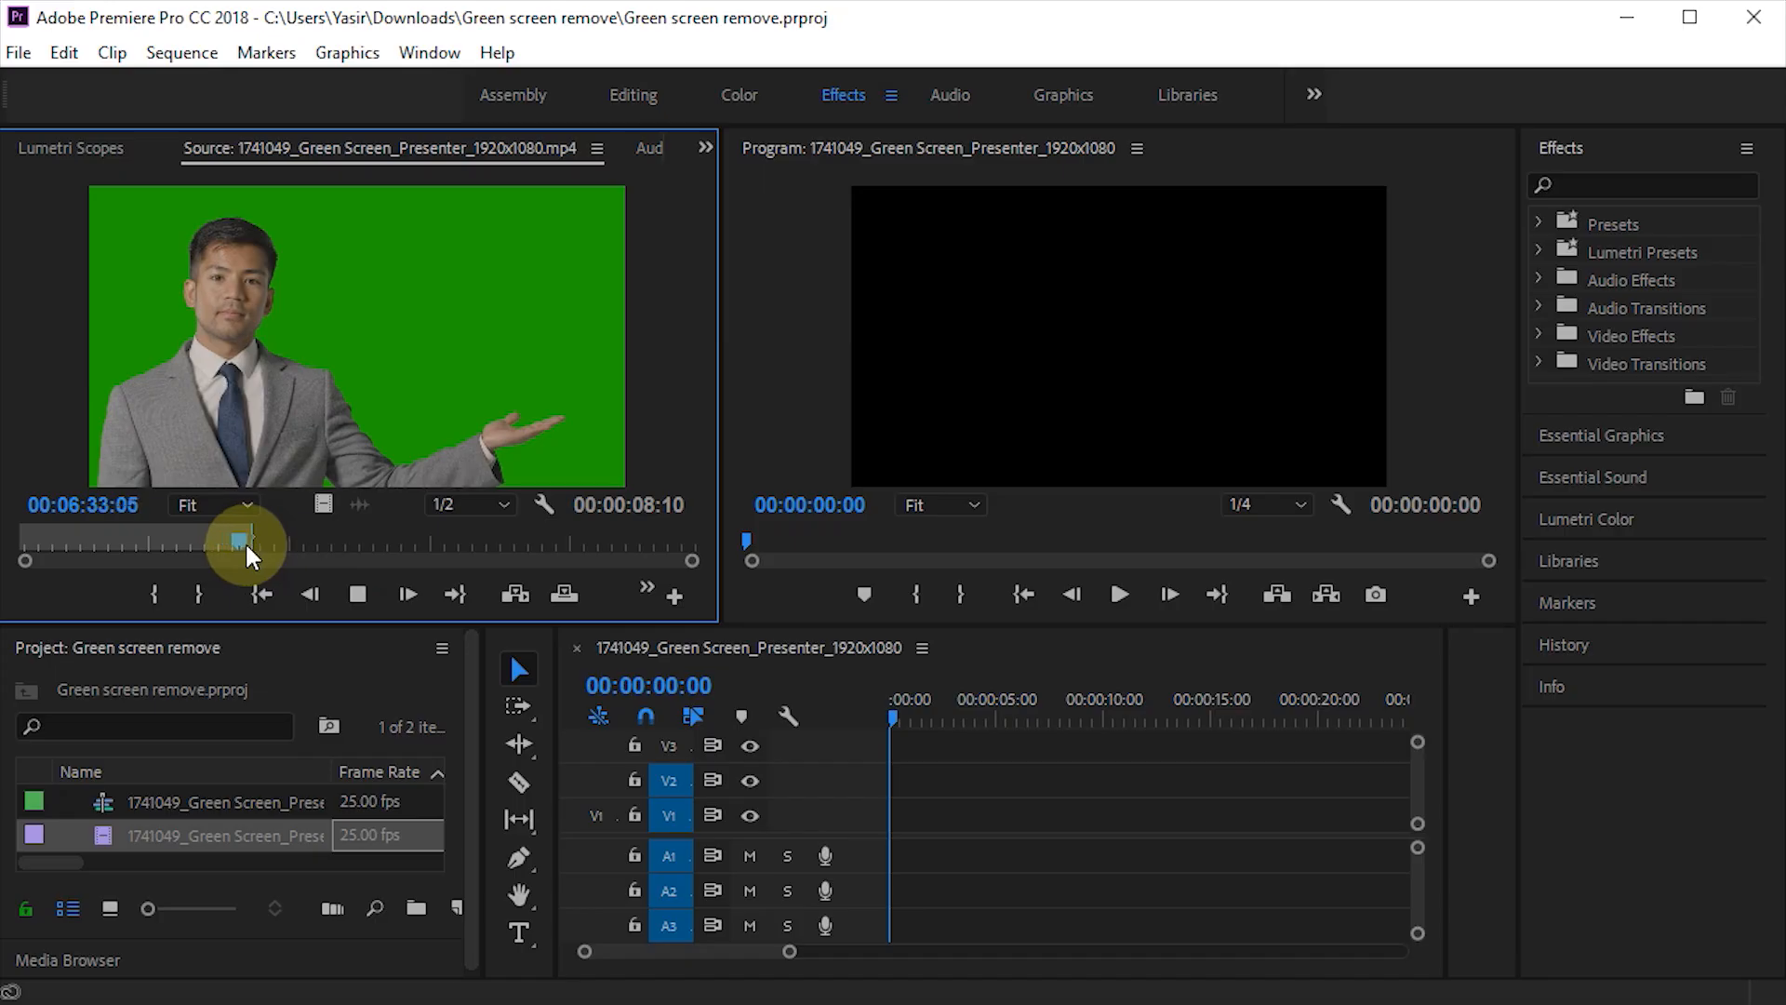
{"action": "left_click", "coordinate": [311, 540]}
{"action": "left_click_drag", "start_coordinate": [310, 539], "coordinate": [280, 549]}
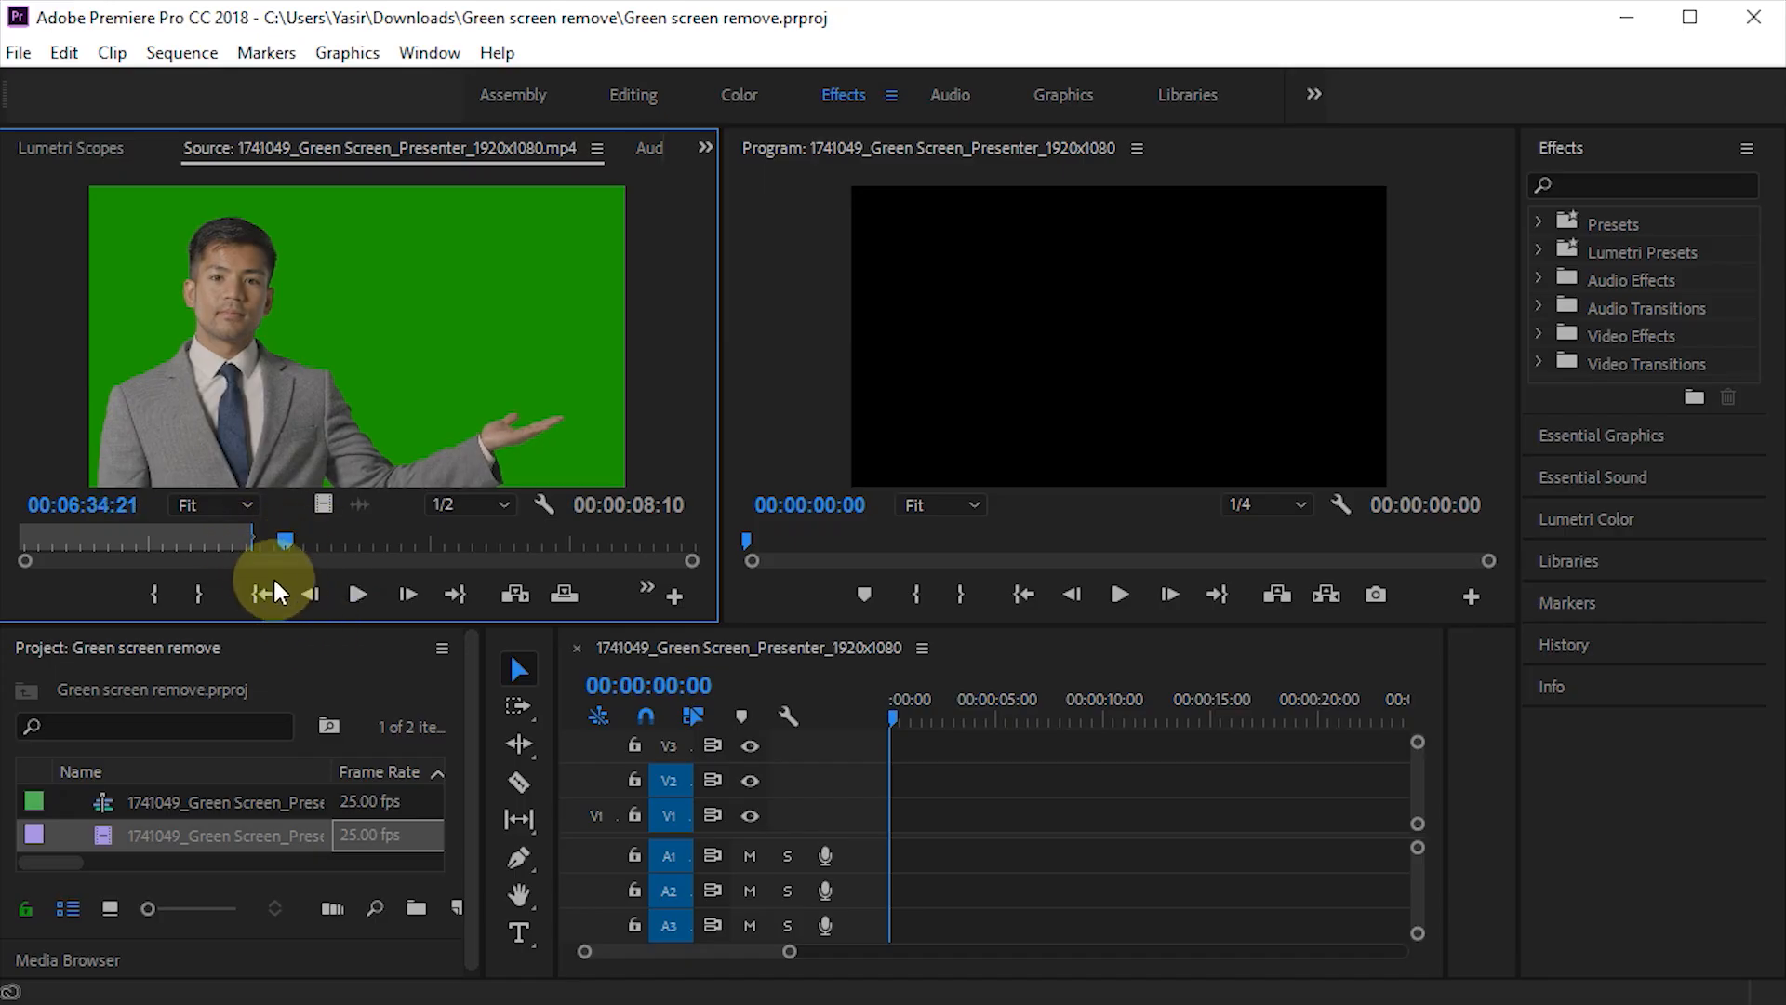
{"action": "left_click", "coordinate": [200, 594]}
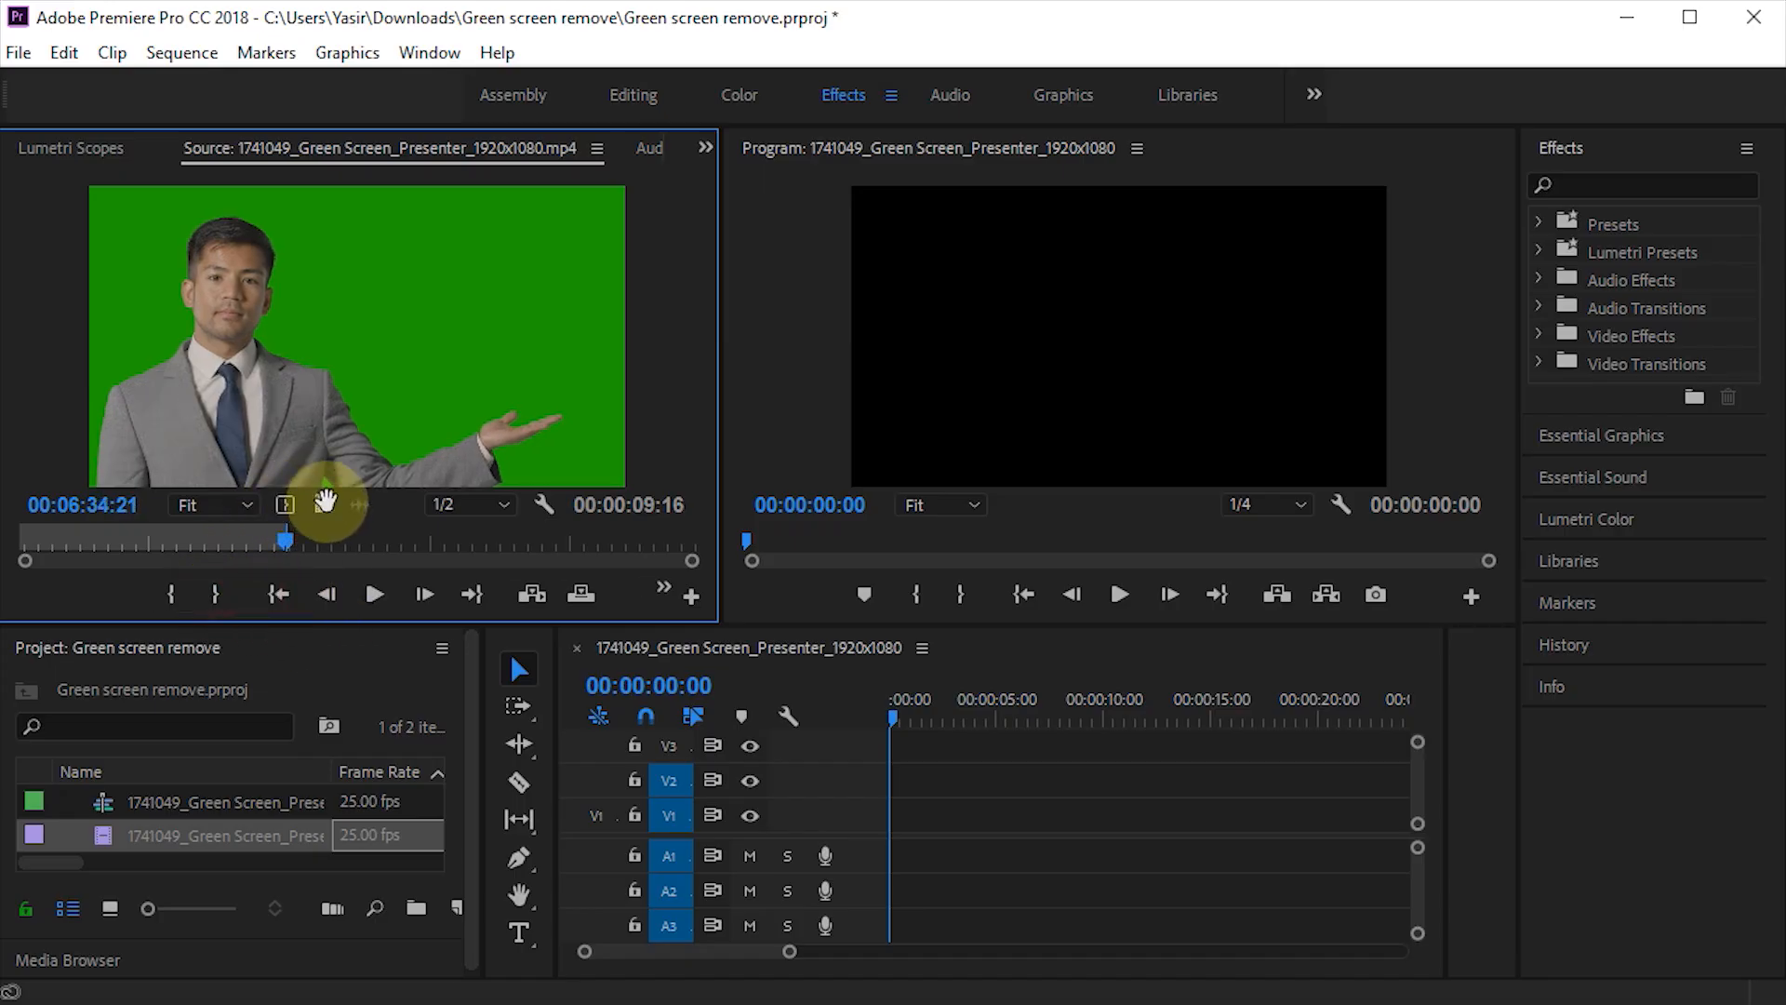
{"action": "left_click_drag", "start_coordinate": [322, 504], "coordinate": [896, 781]}
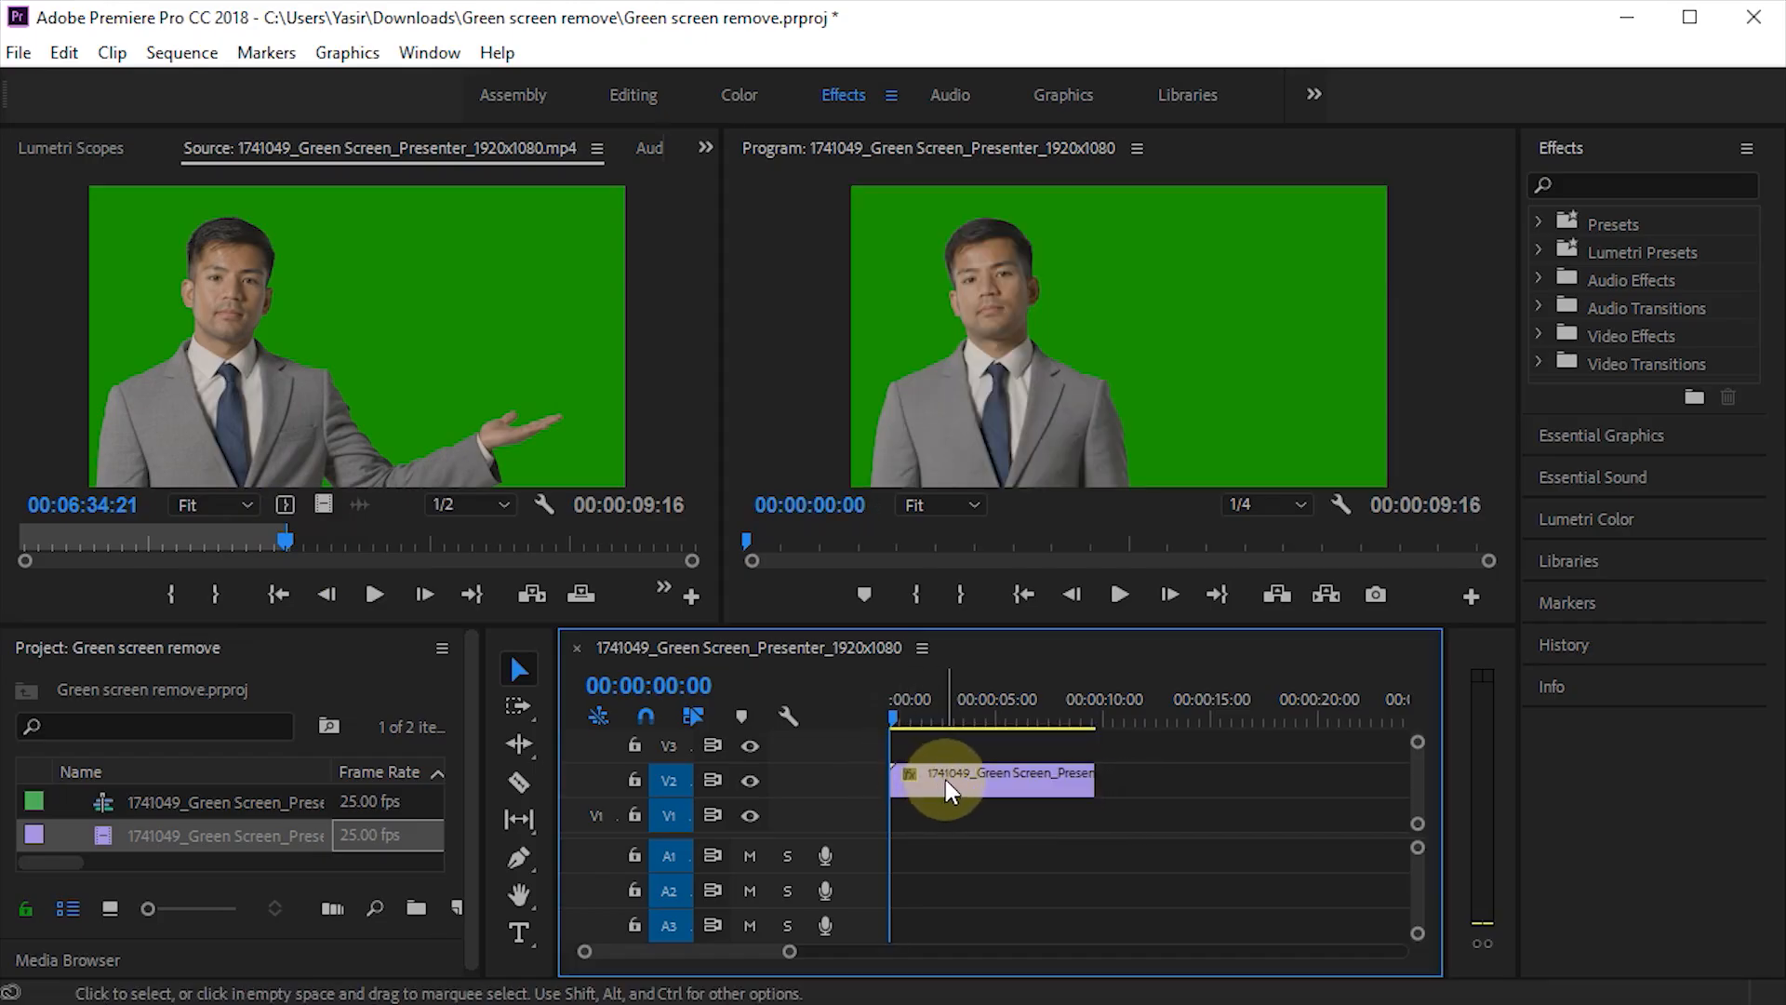
Play the opening seconds of the sequence to preview the presenter clip, and return the playhead to the start.
{"action": "left_click", "coordinate": [1105, 591]}
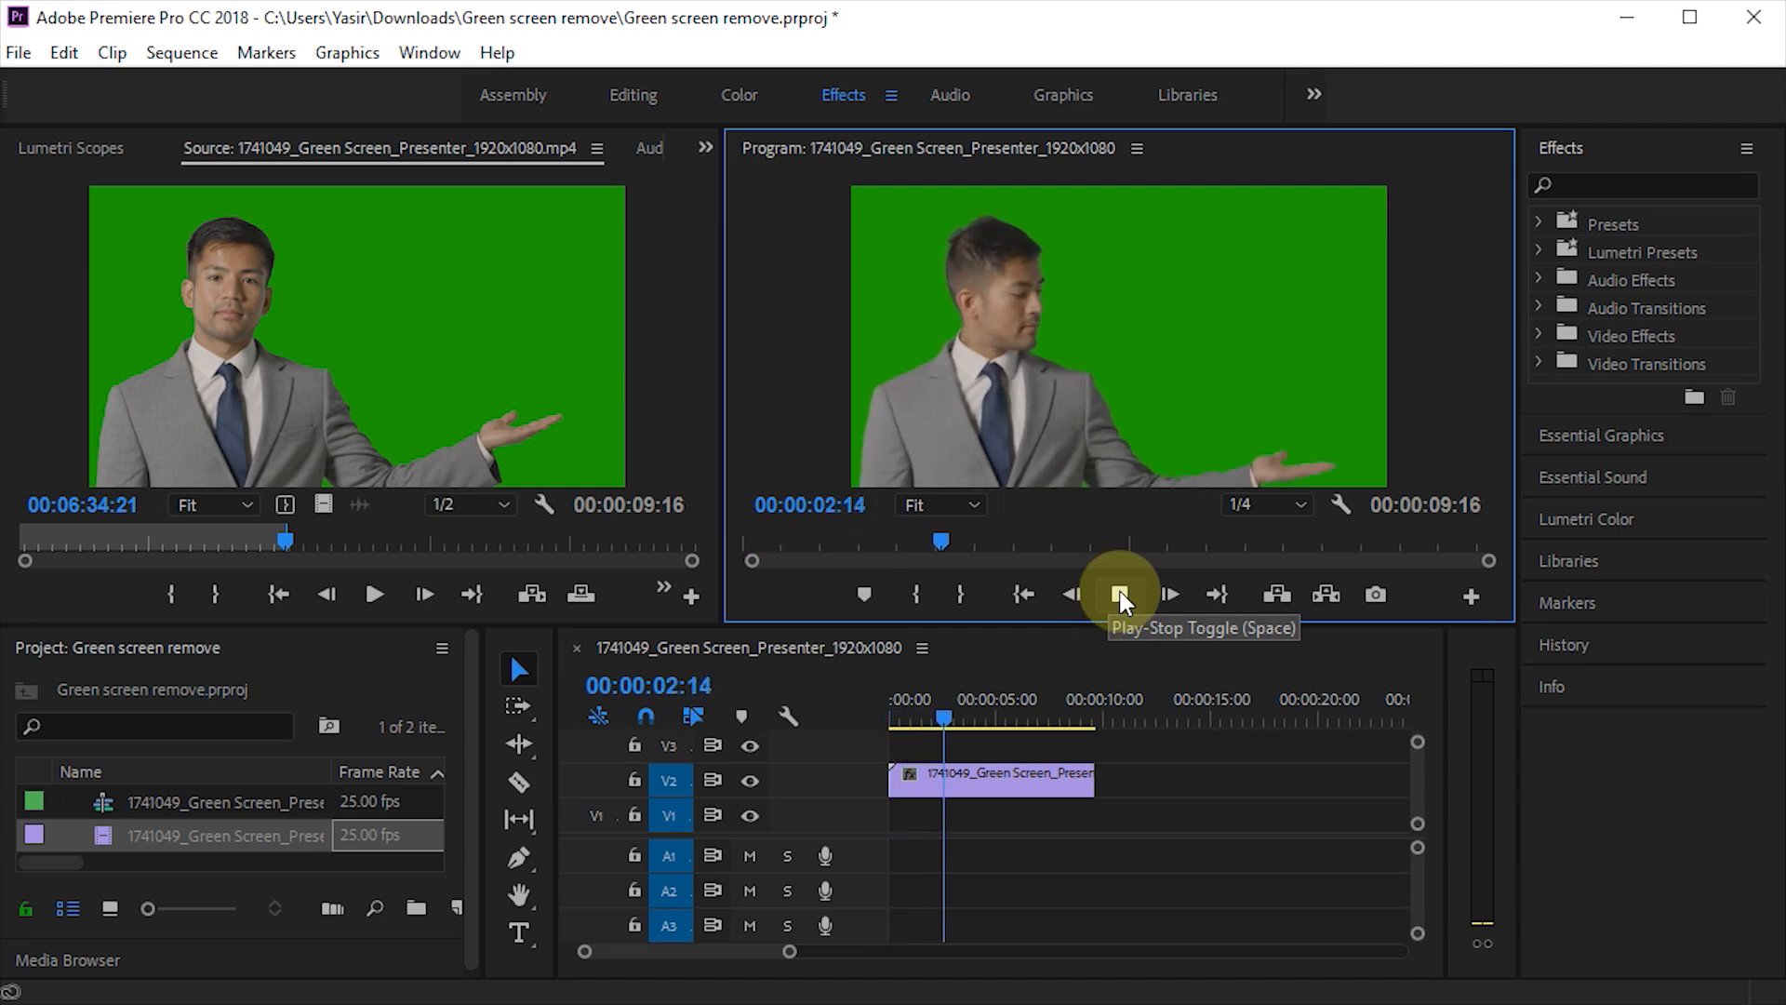
{"action": "left_click", "coordinate": [1120, 595]}
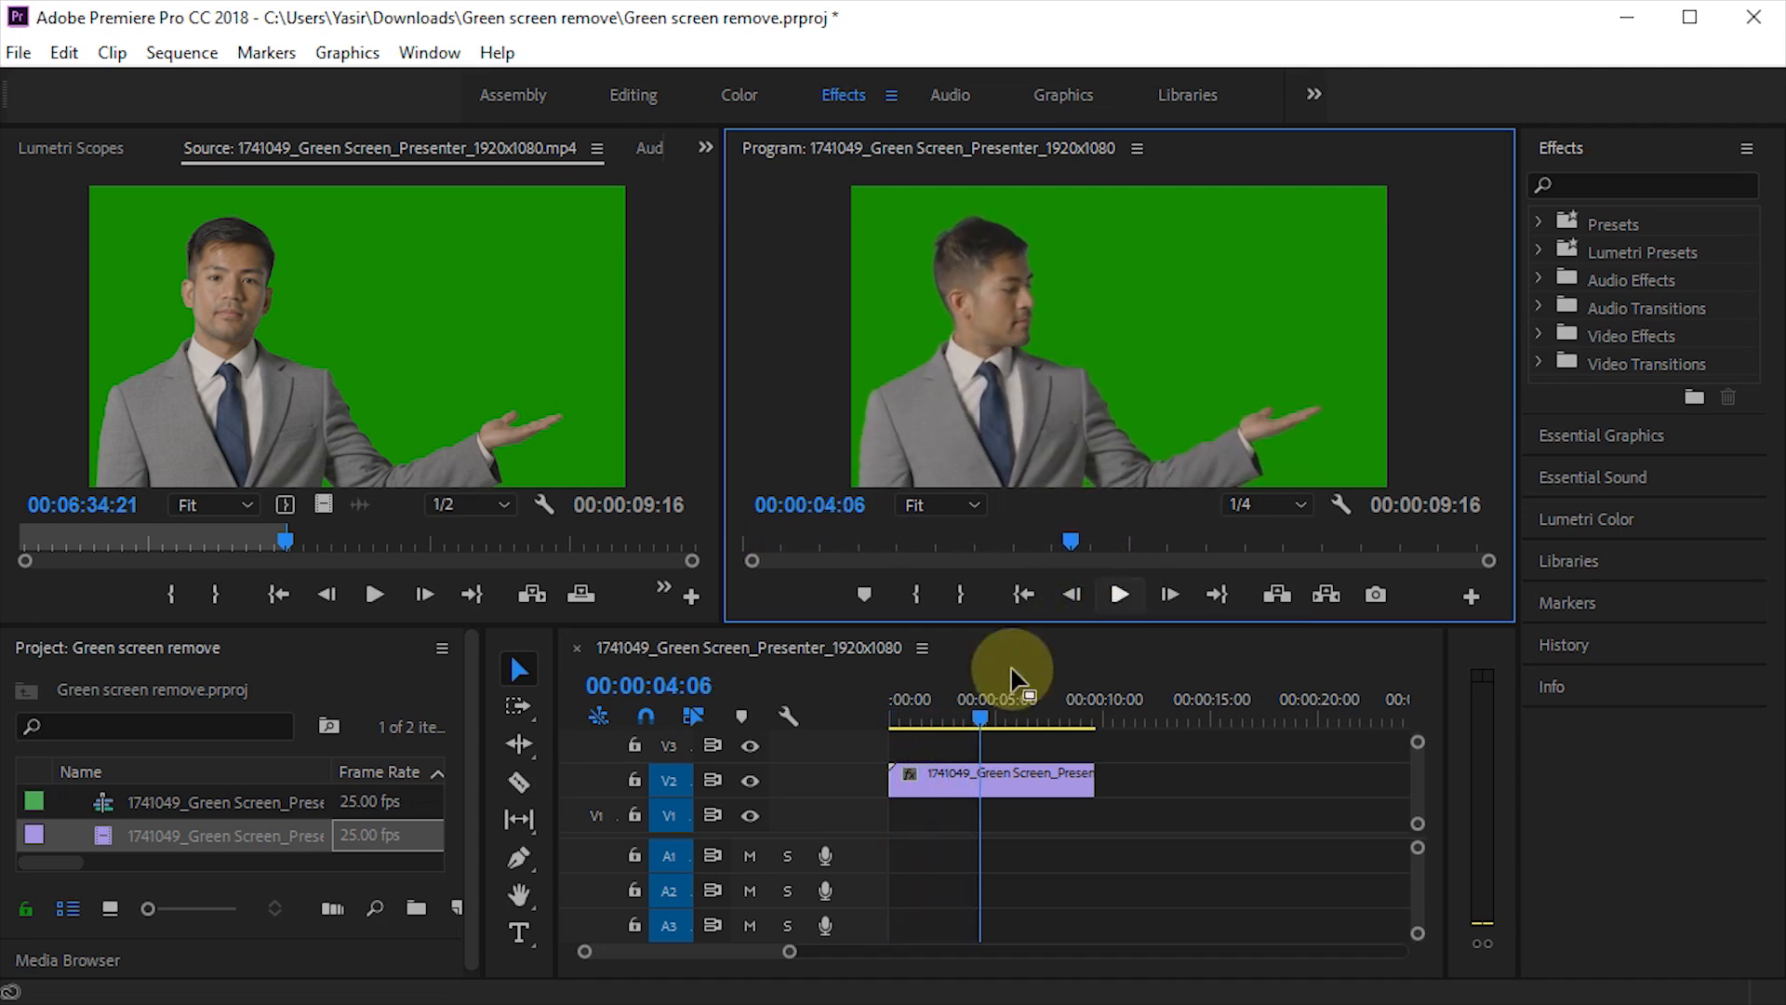
{"action": "left_click_drag", "start_coordinate": [969, 715], "coordinate": [833, 707]}
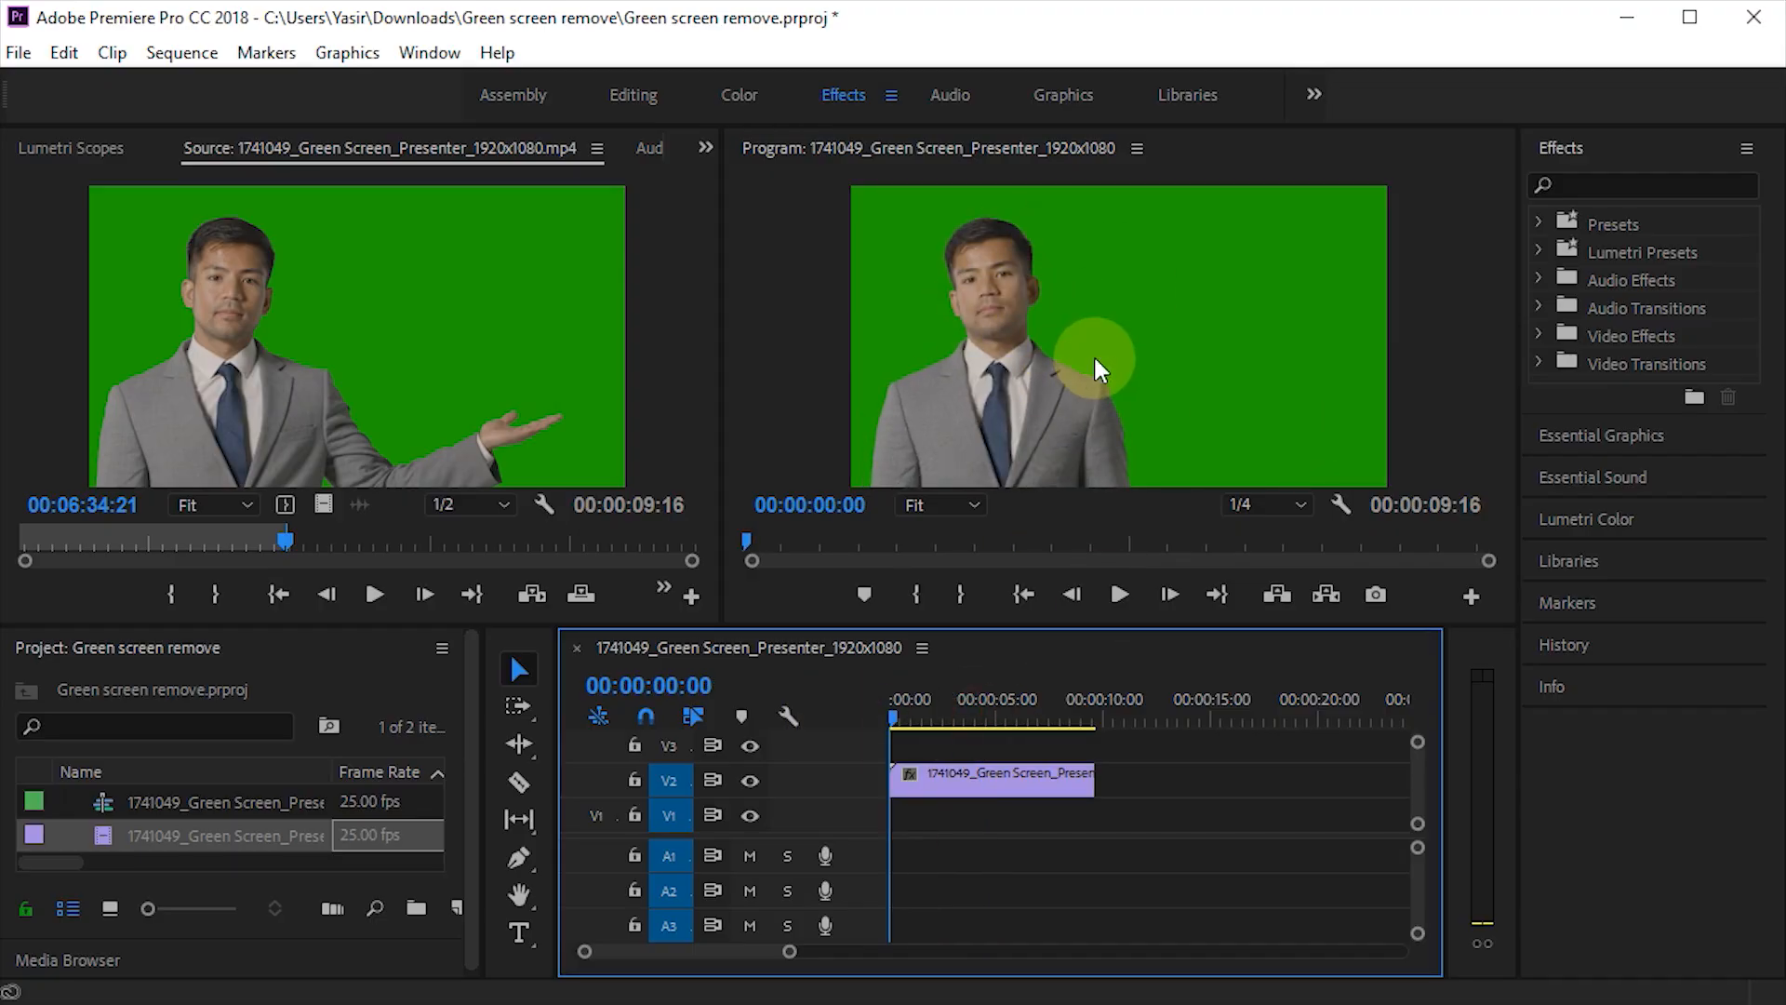
Search the effects for "ultra" and apply Ultra Key to the presenter clip on V2.
{"action": "left_click", "coordinate": [1633, 184]}
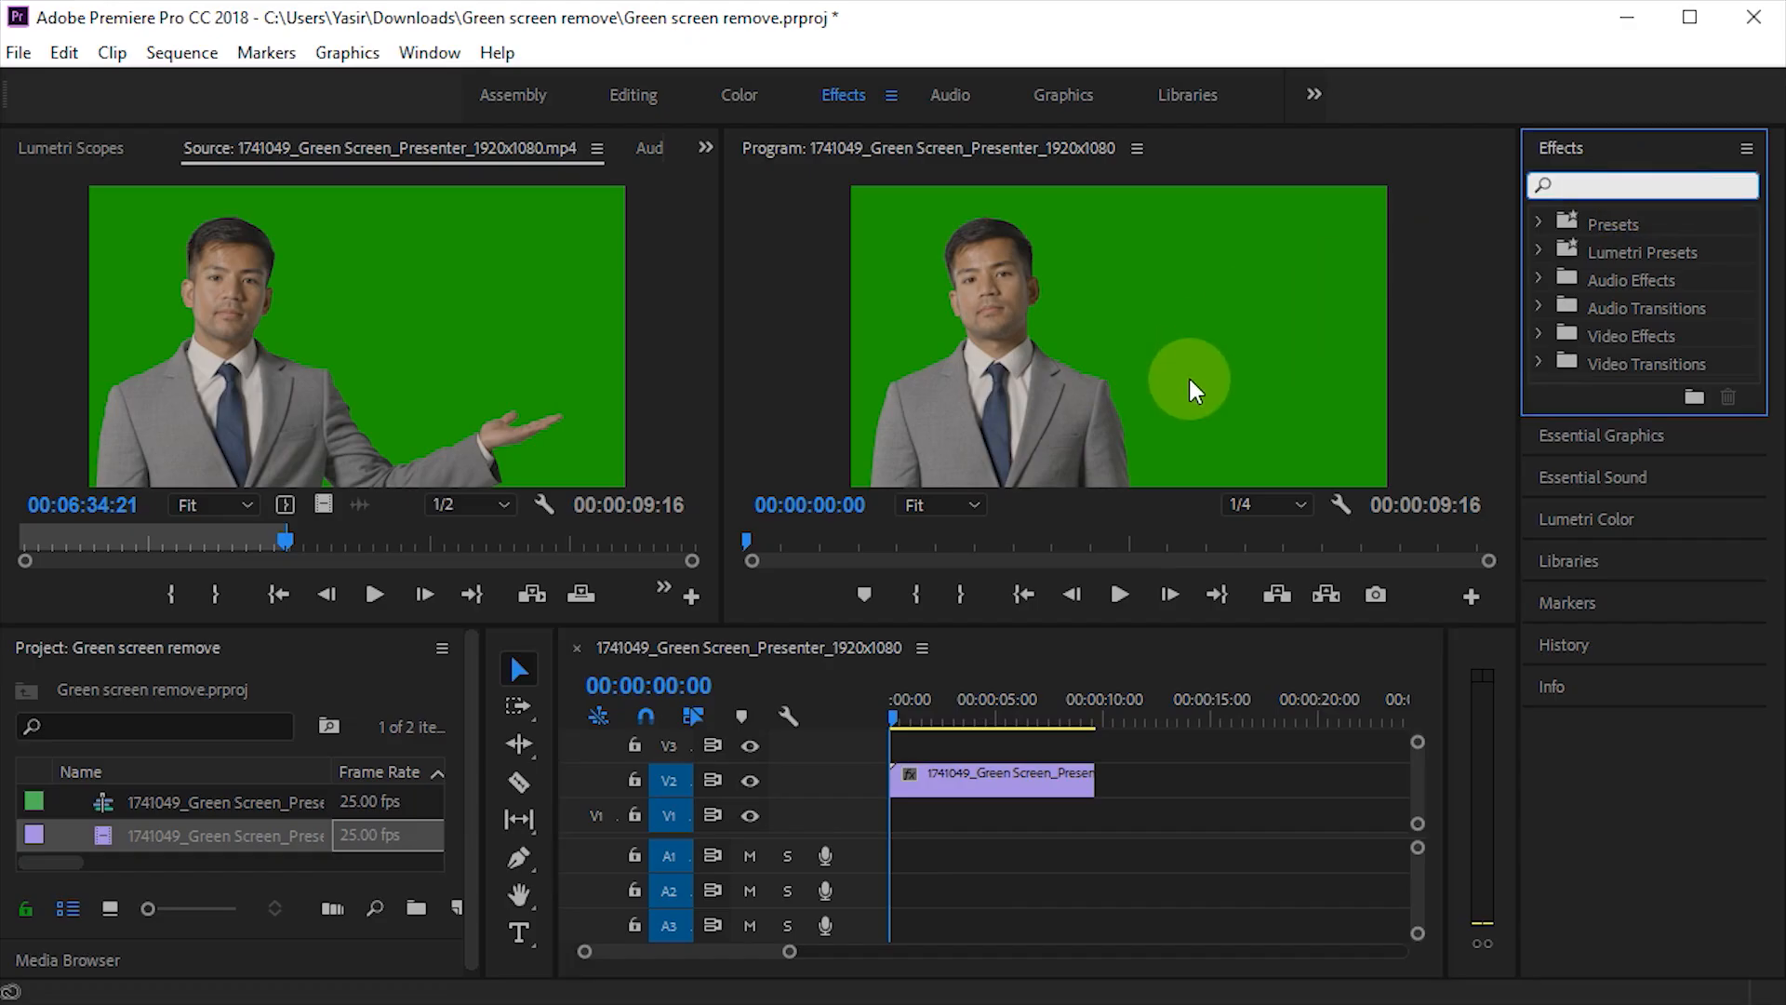
{"action": "type", "text": "ultra"}
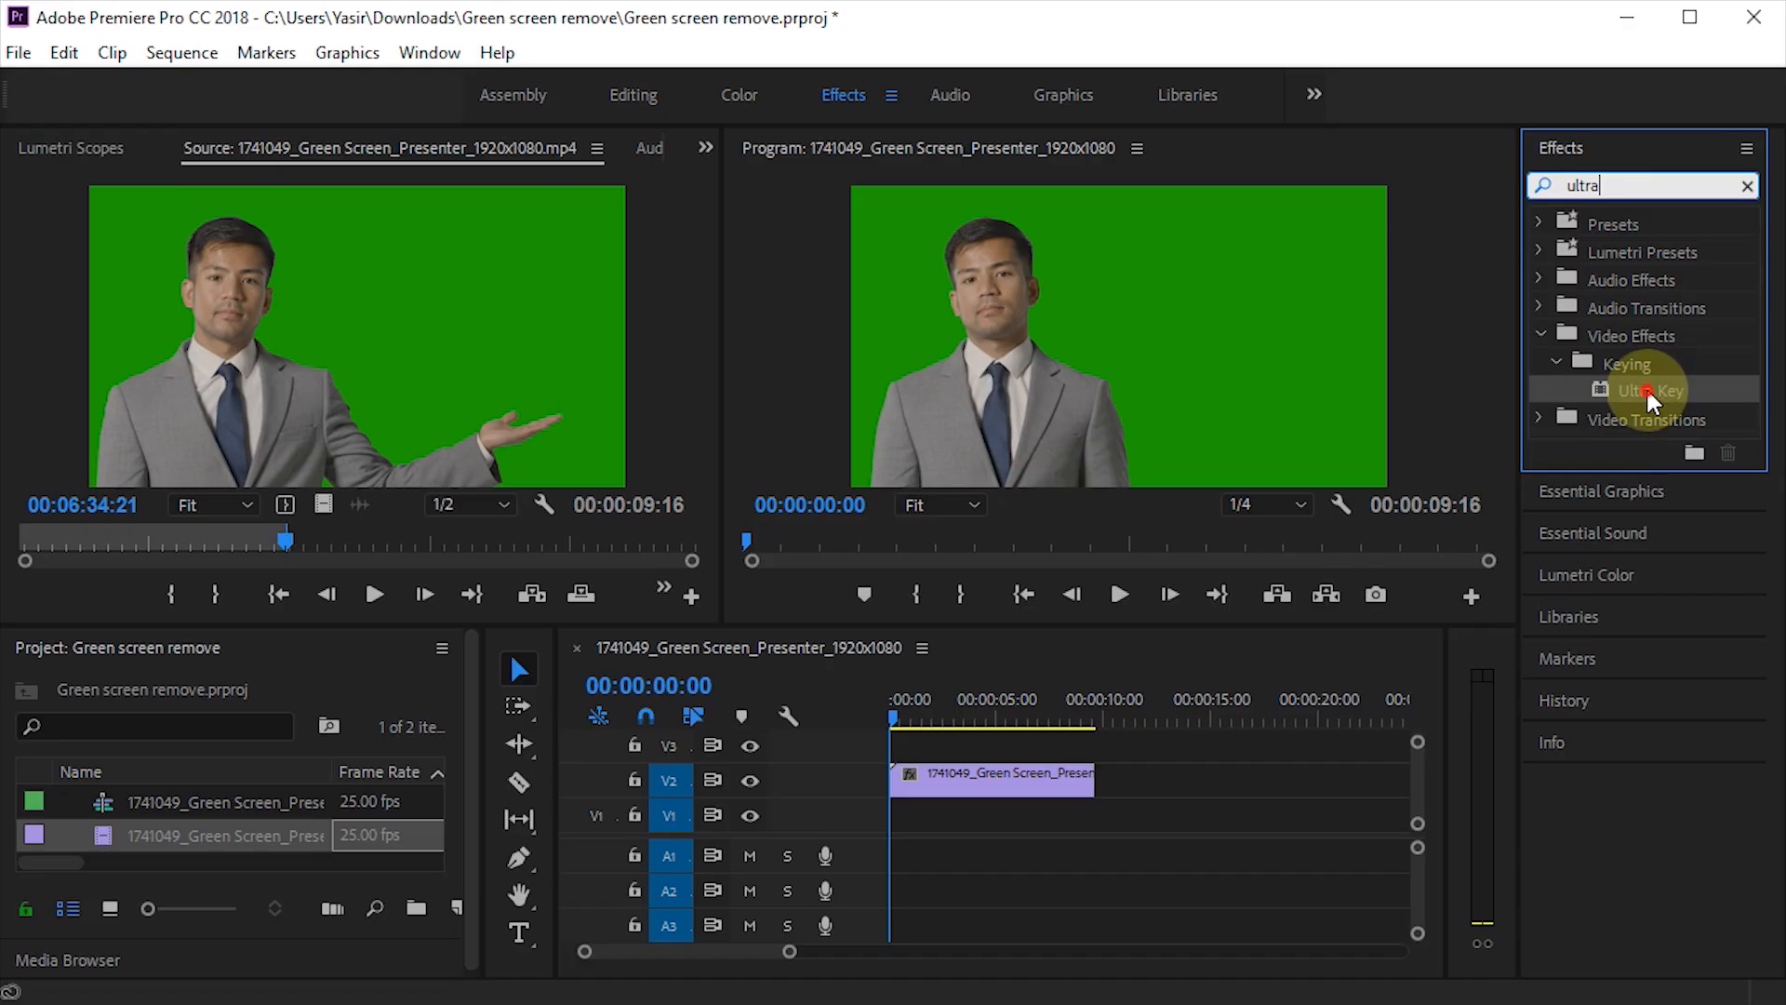
{"action": "left_click_drag", "start_coordinate": [1645, 387], "coordinate": [979, 773]}
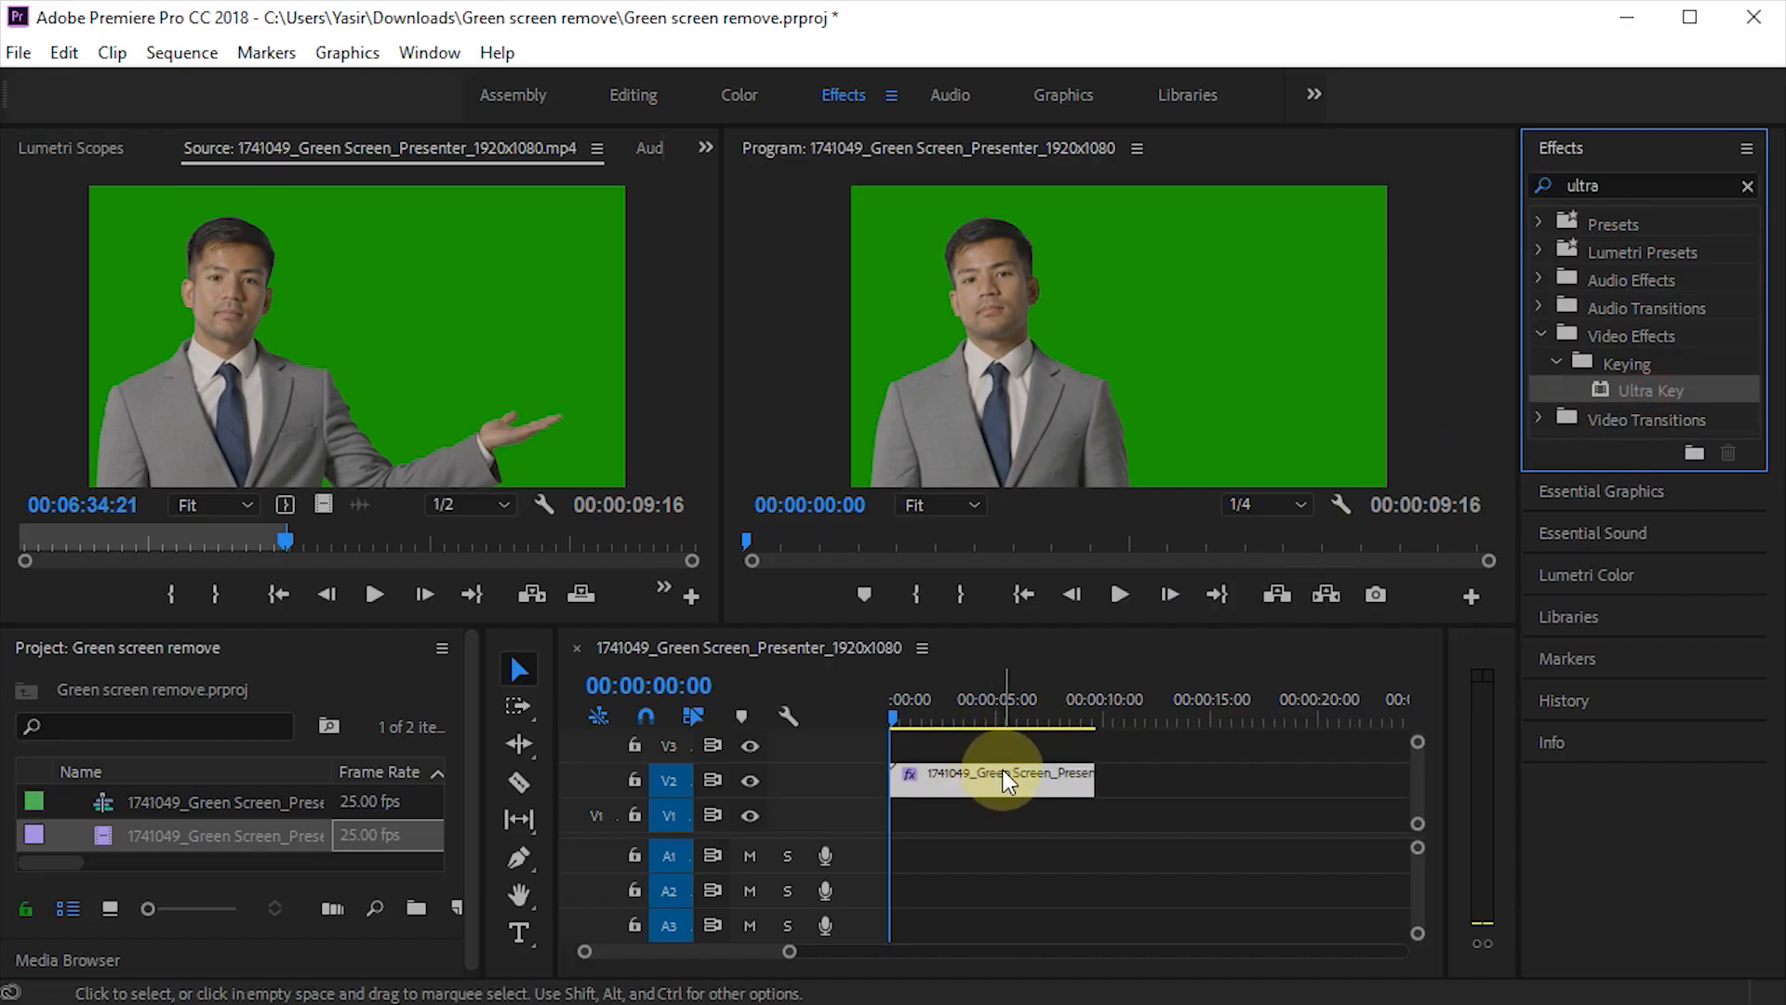
Show the presenter clip's Ultra Key settings and sample the green background beside the presenter as the Key Color.
{"action": "left_click", "coordinate": [706, 147]}
{"action": "left_click", "coordinate": [742, 185]}
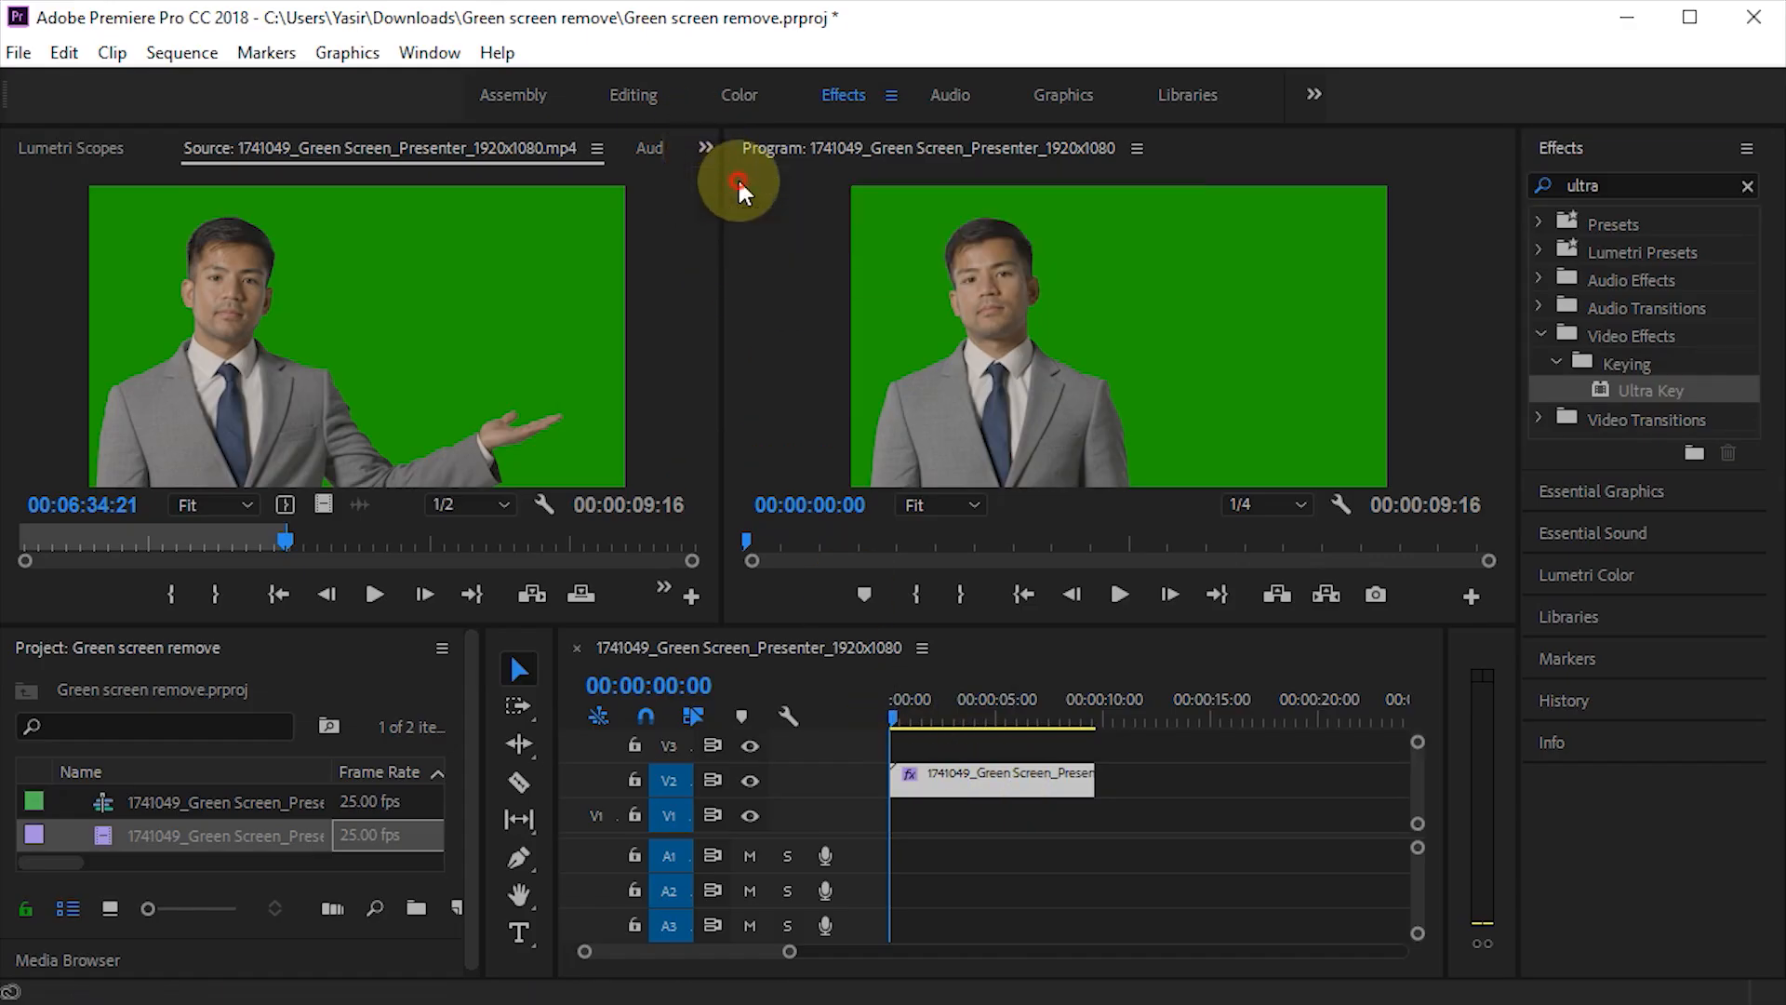
{"action": "left_click", "coordinate": [1002, 784]}
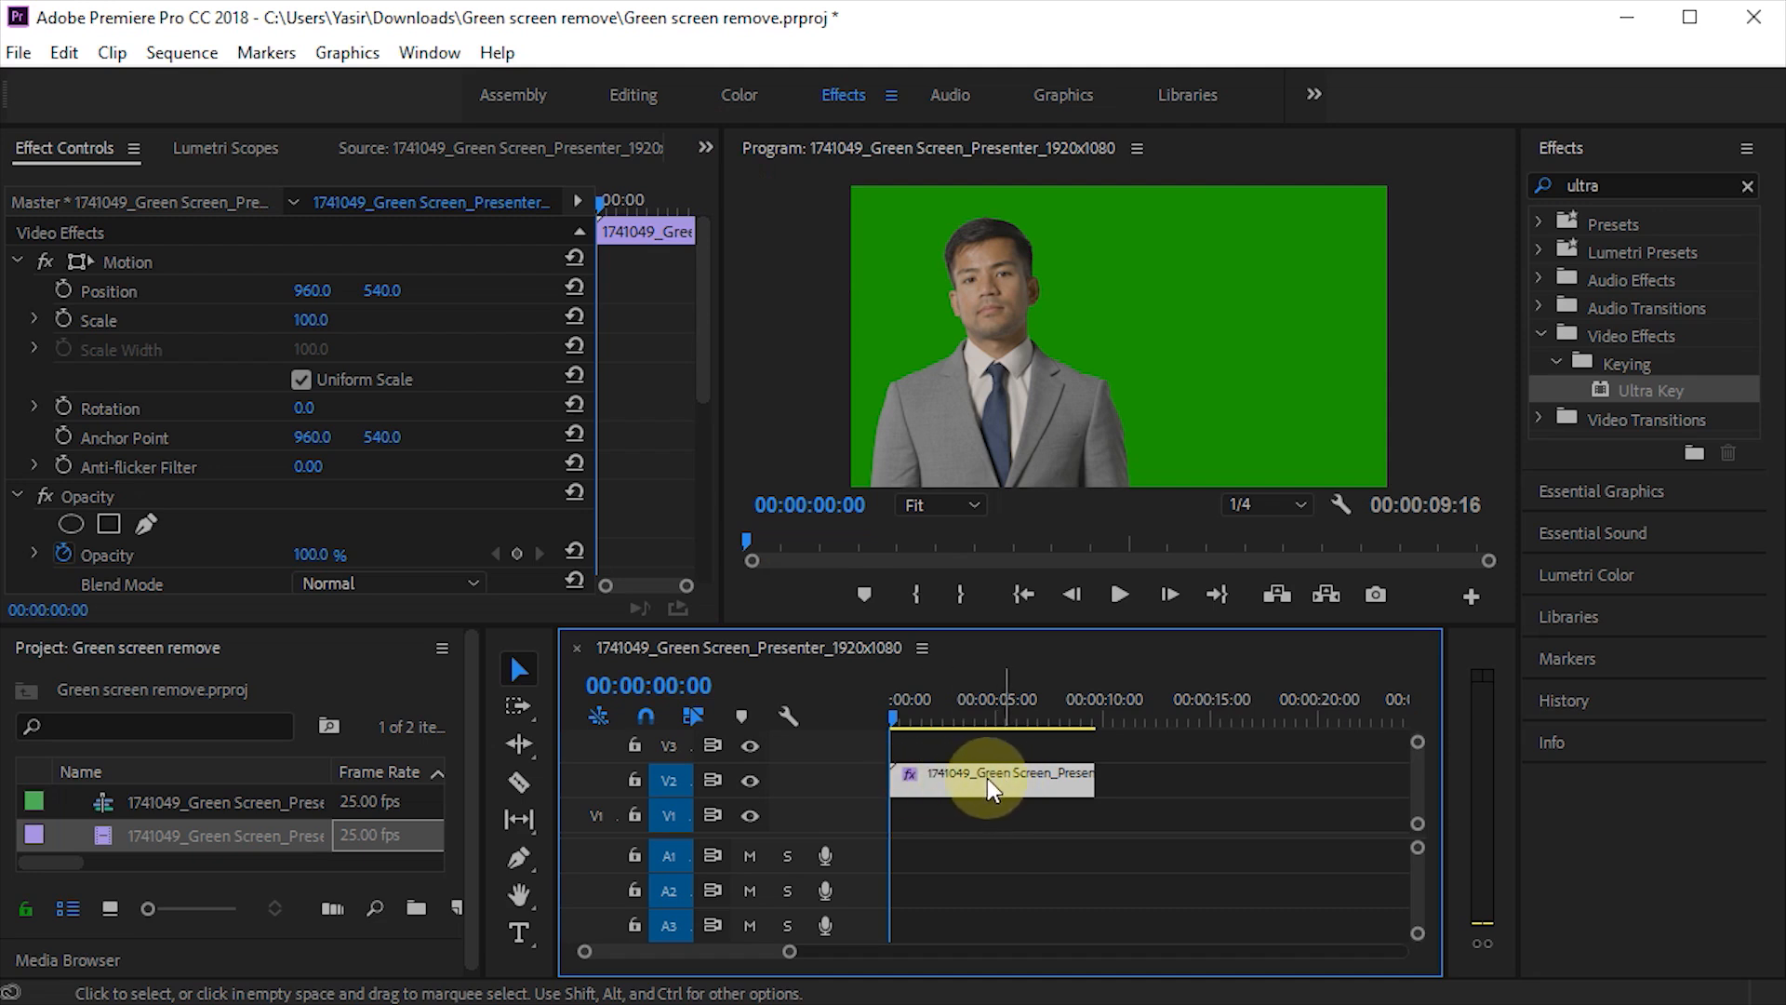
{"action": "left_click_drag", "start_coordinate": [704, 278], "coordinate": [703, 467]}
{"action": "left_click", "coordinate": [102, 316]}
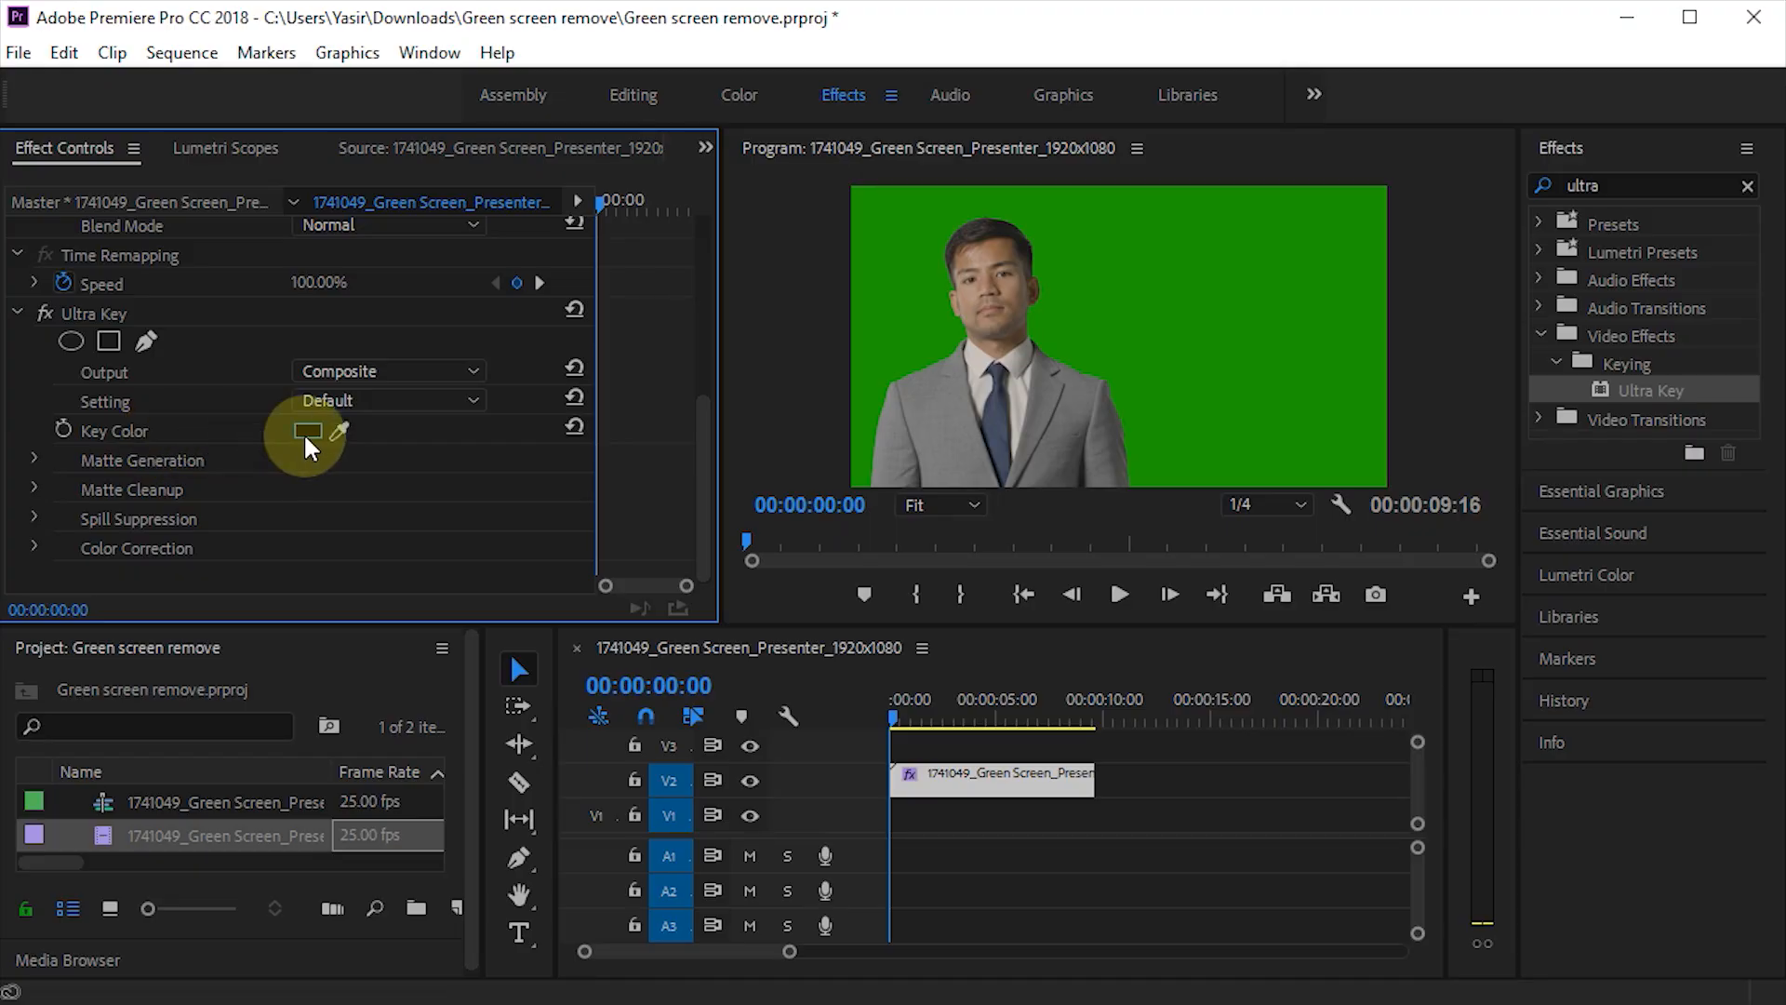
{"action": "left_click", "coordinate": [339, 430]}
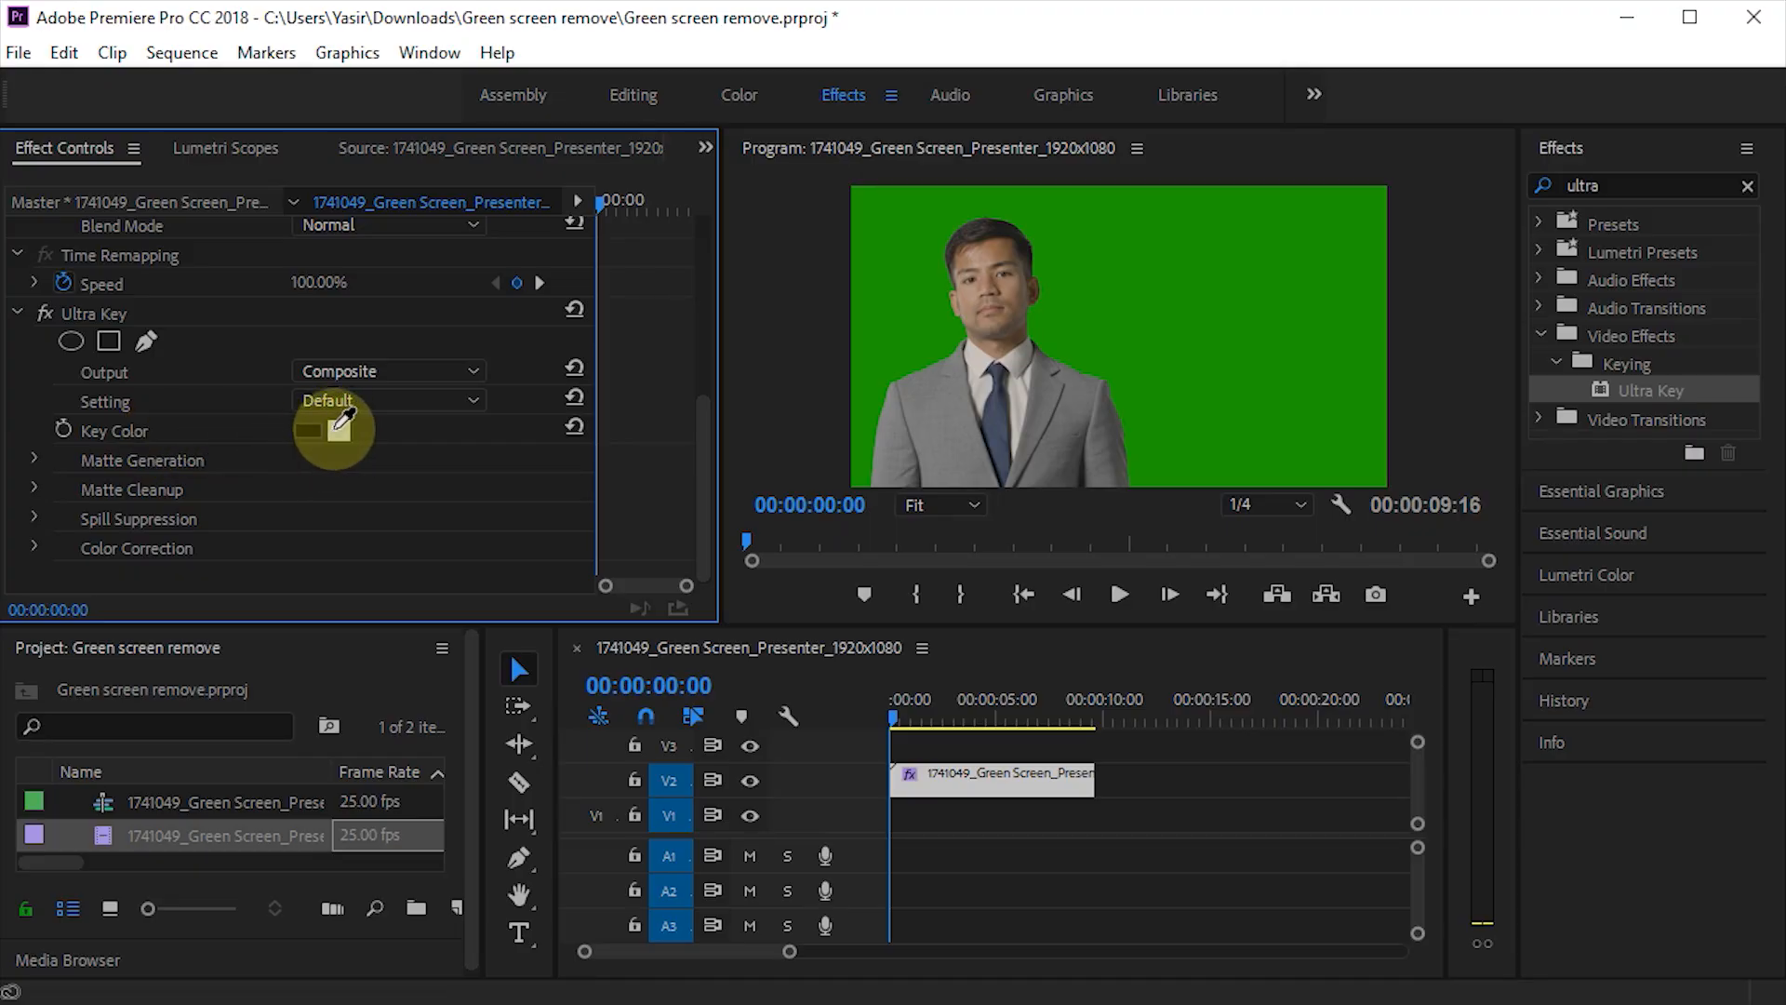
{"action": "left_click", "coordinate": [341, 432]}
{"action": "left_click", "coordinate": [917, 266]}
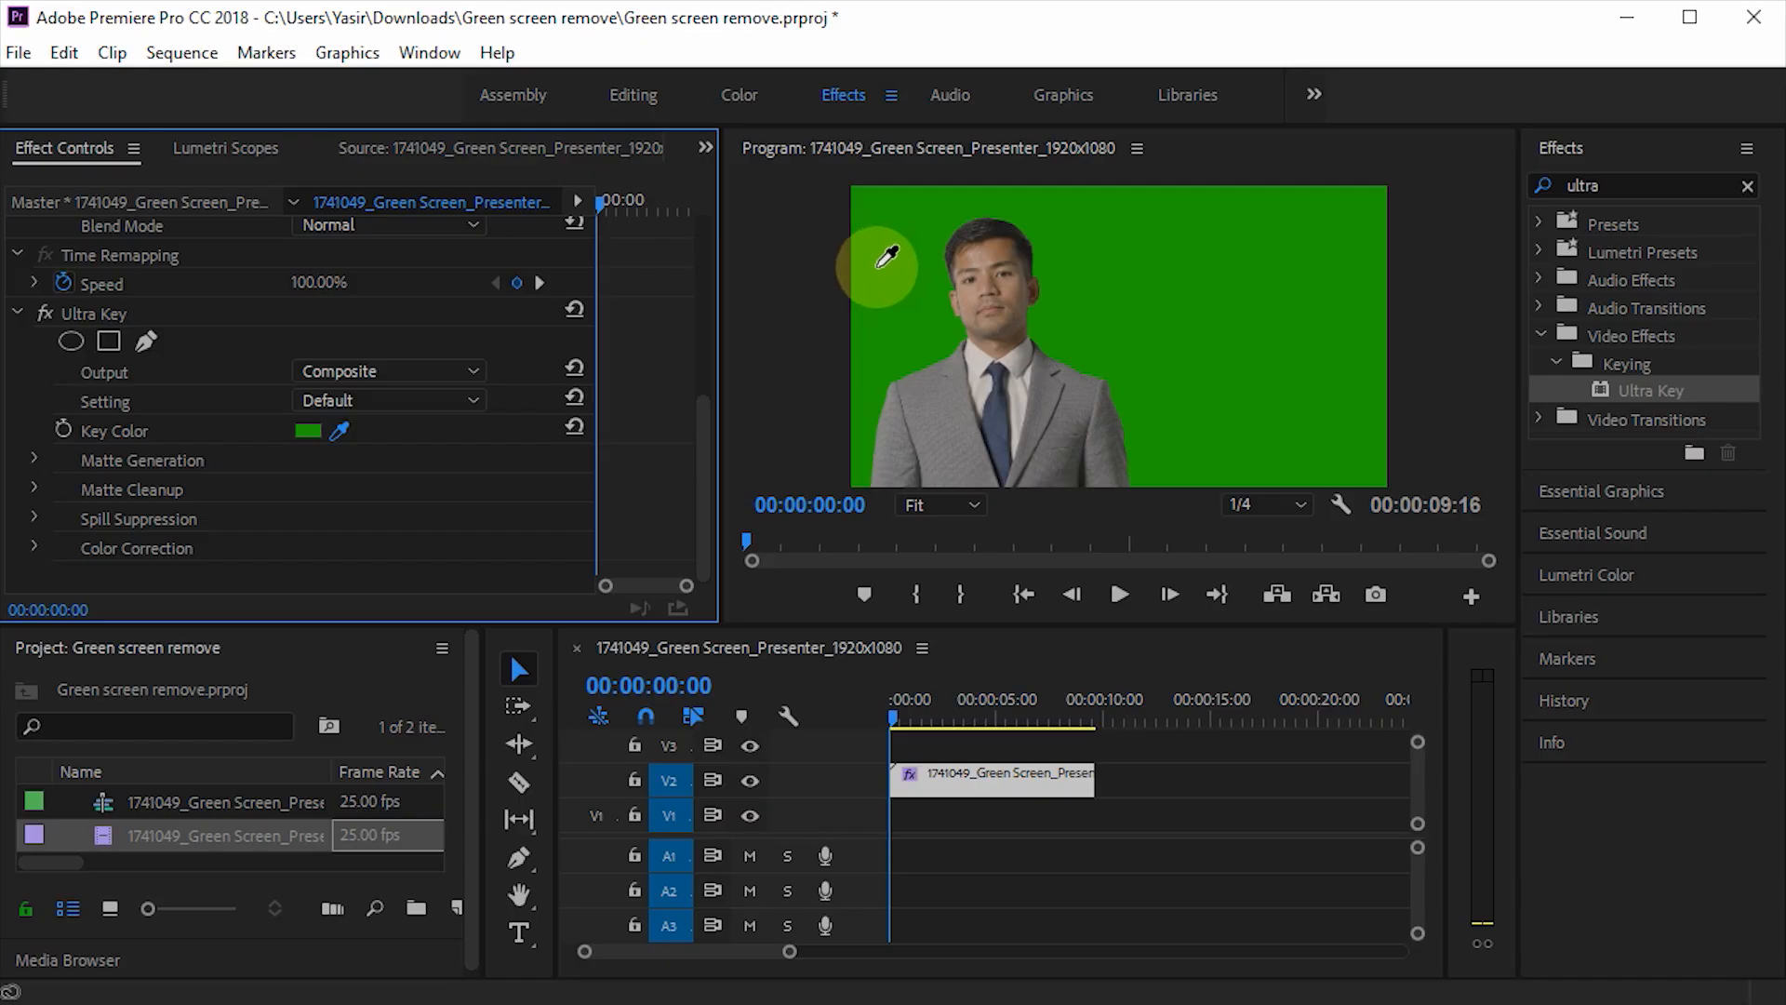
{"action": "left_click", "coordinate": [880, 263]}
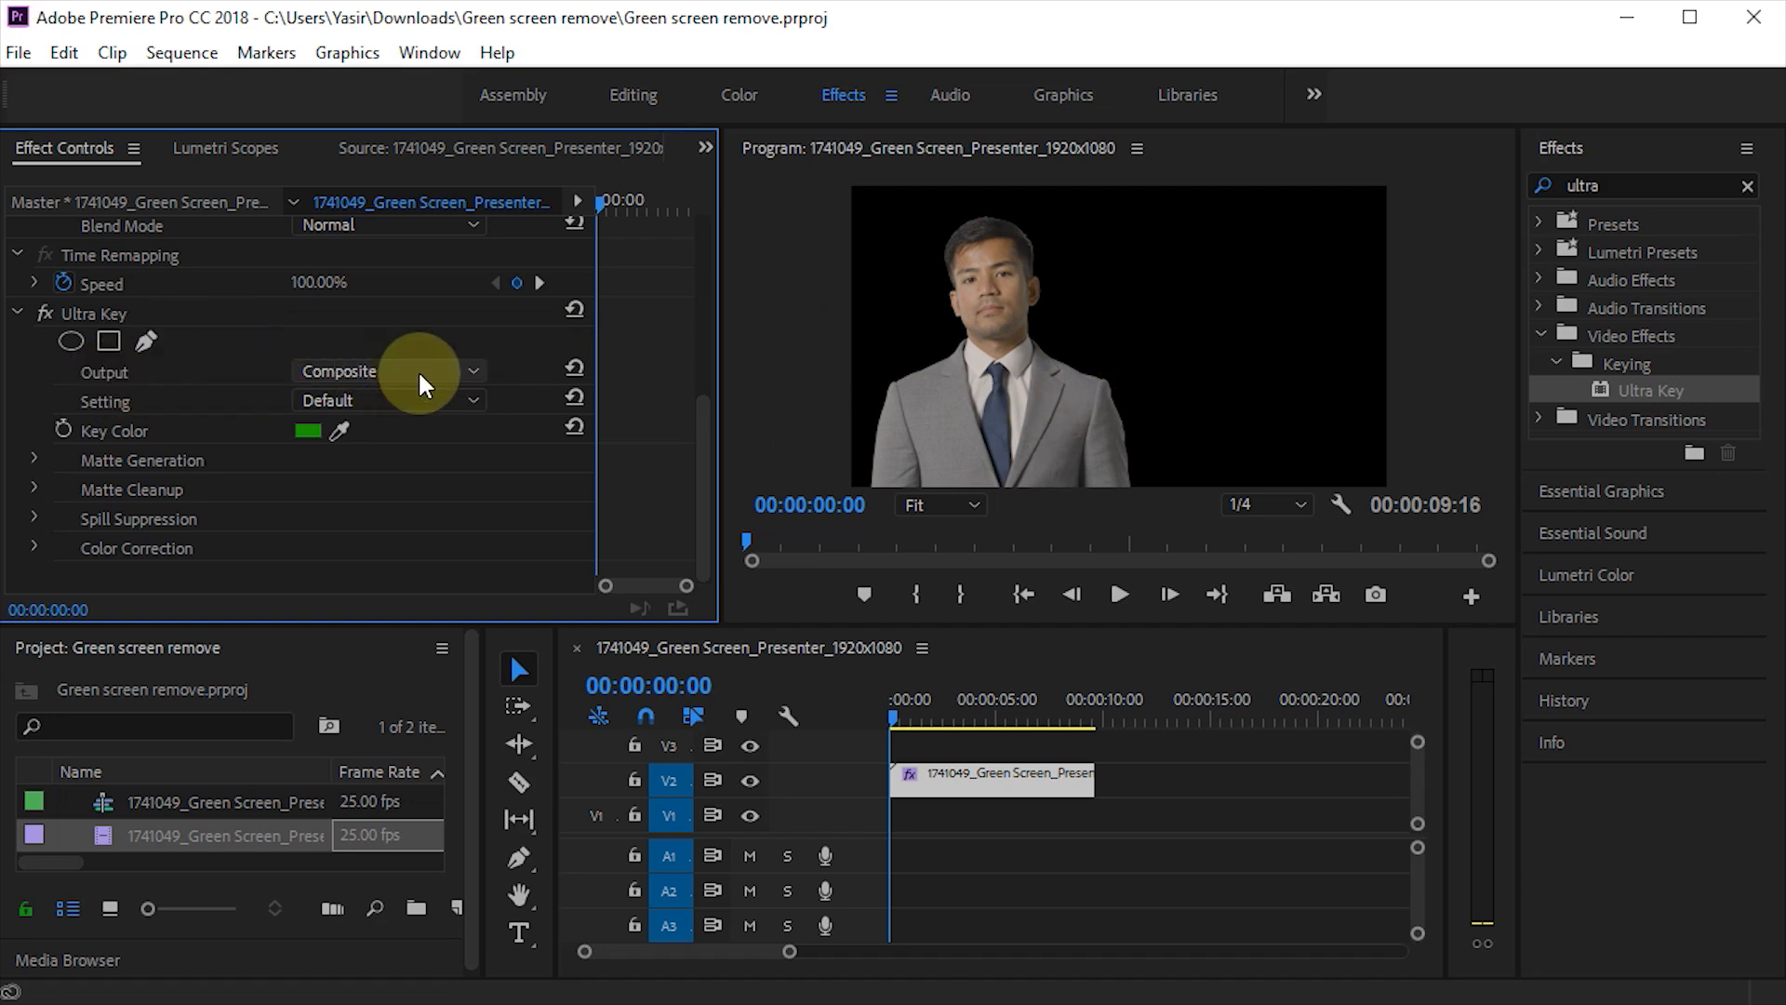
Switch the Ultra Key output to Alpha Channel and expand Matte Generation to examine the matte.
{"action": "left_click", "coordinate": [468, 374]}
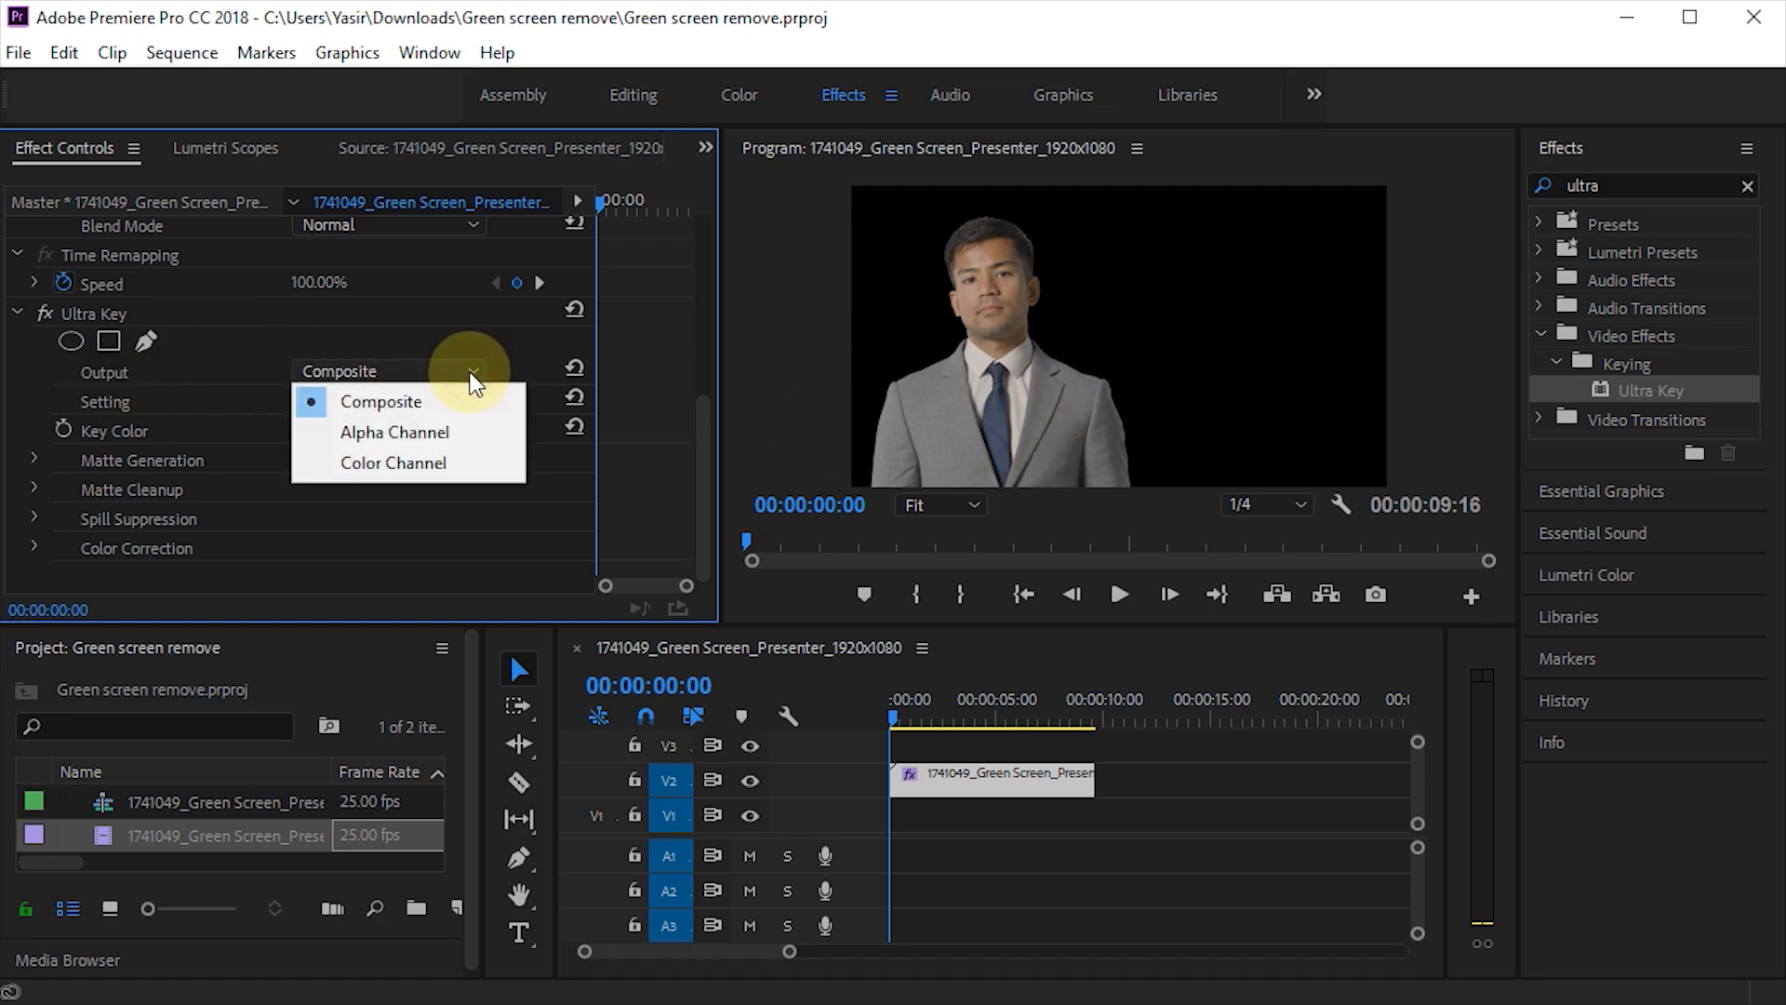
{"action": "left_click", "coordinate": [418, 437]}
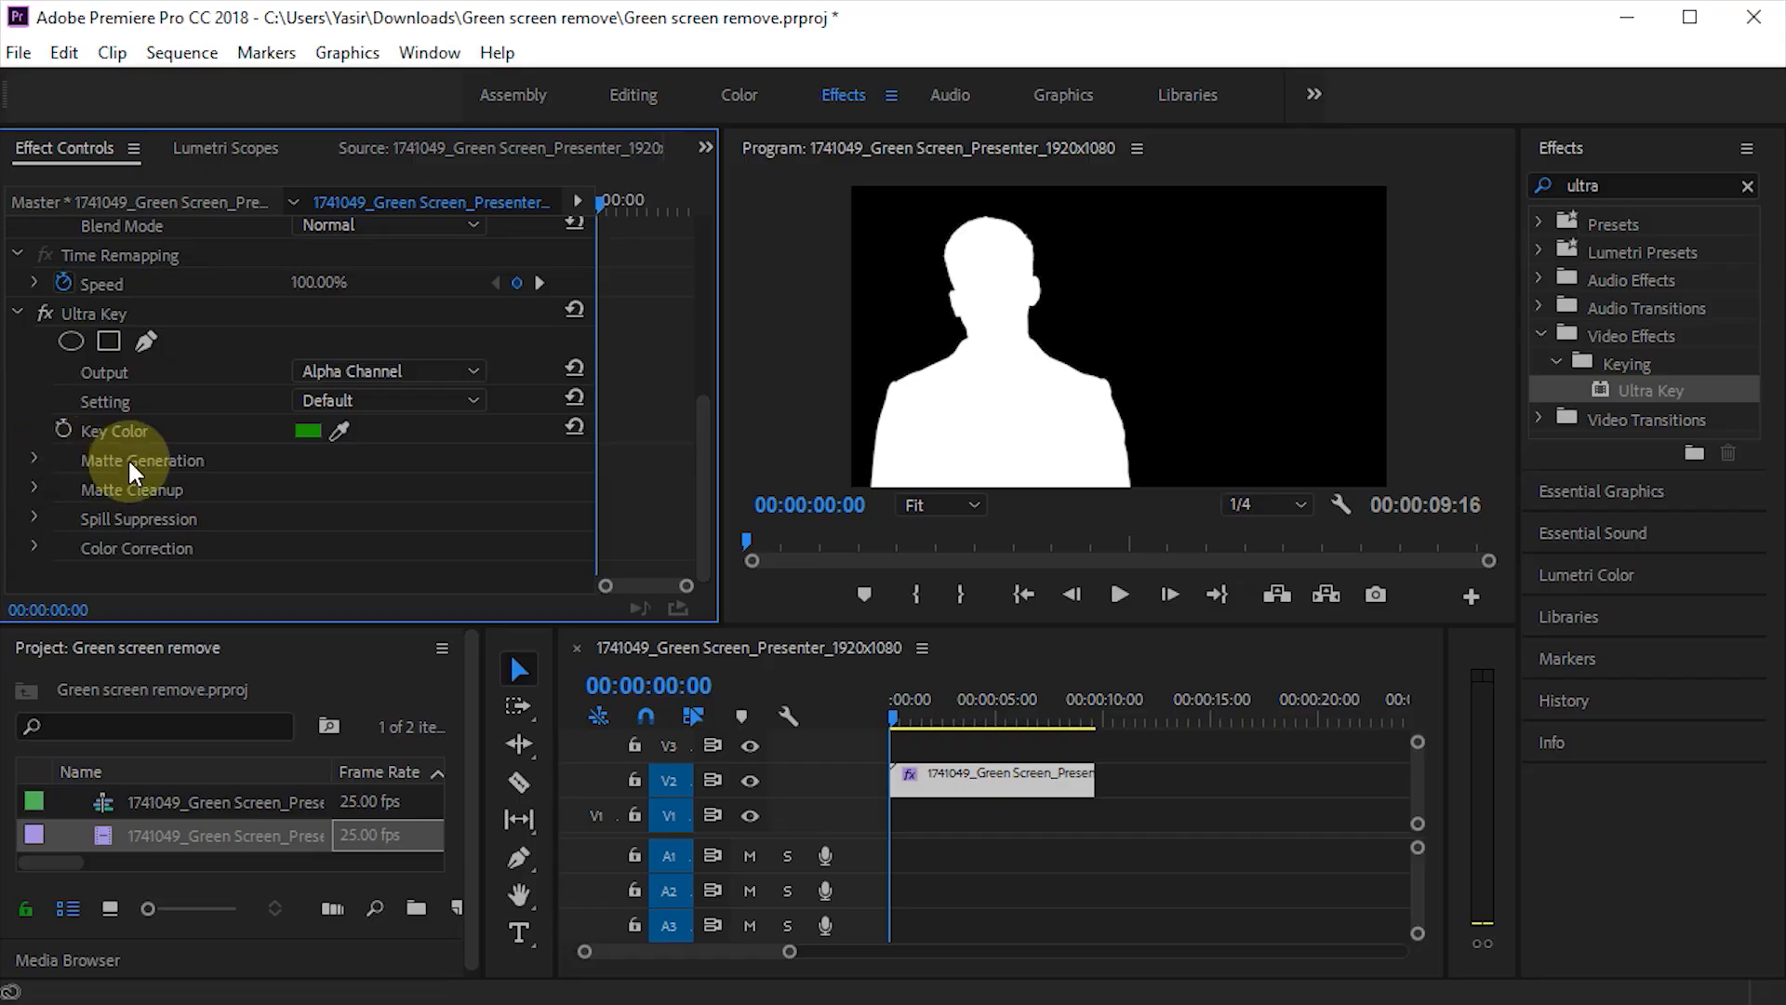
{"action": "left_click", "coordinate": [38, 458]}
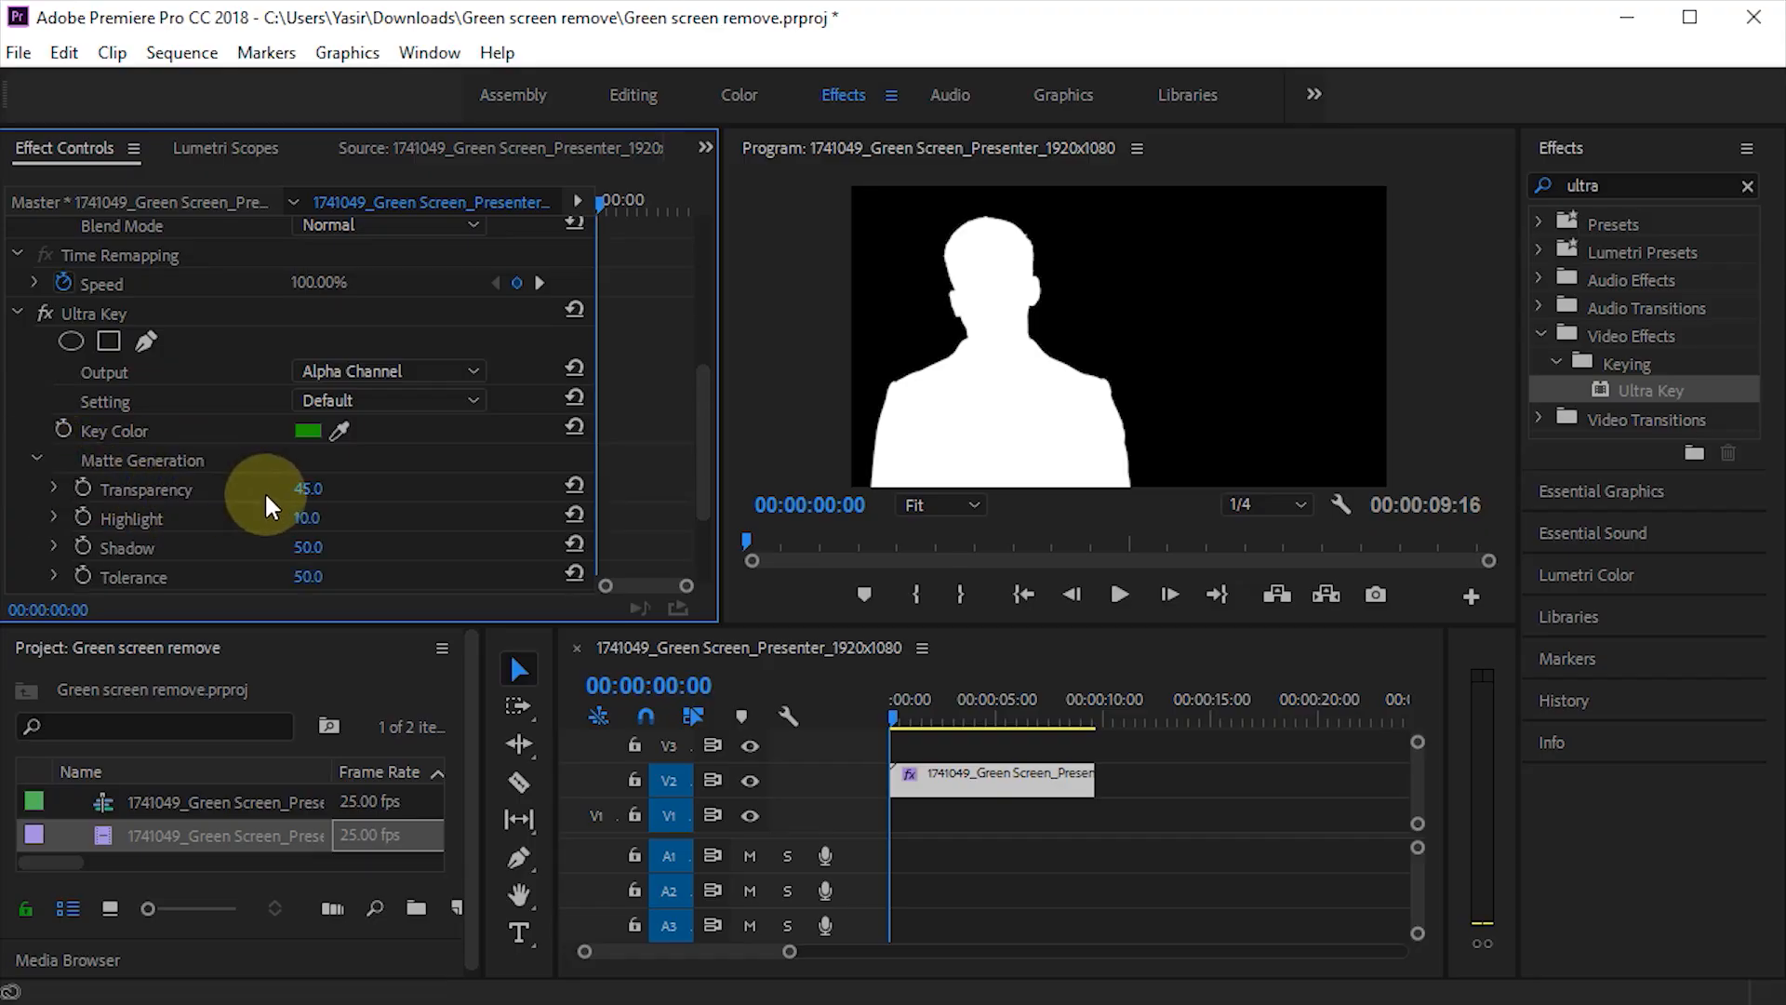
{"action": "scroll", "coordinate": [171, 523], "scroll_direction": "down", "scroll_amount": 2}
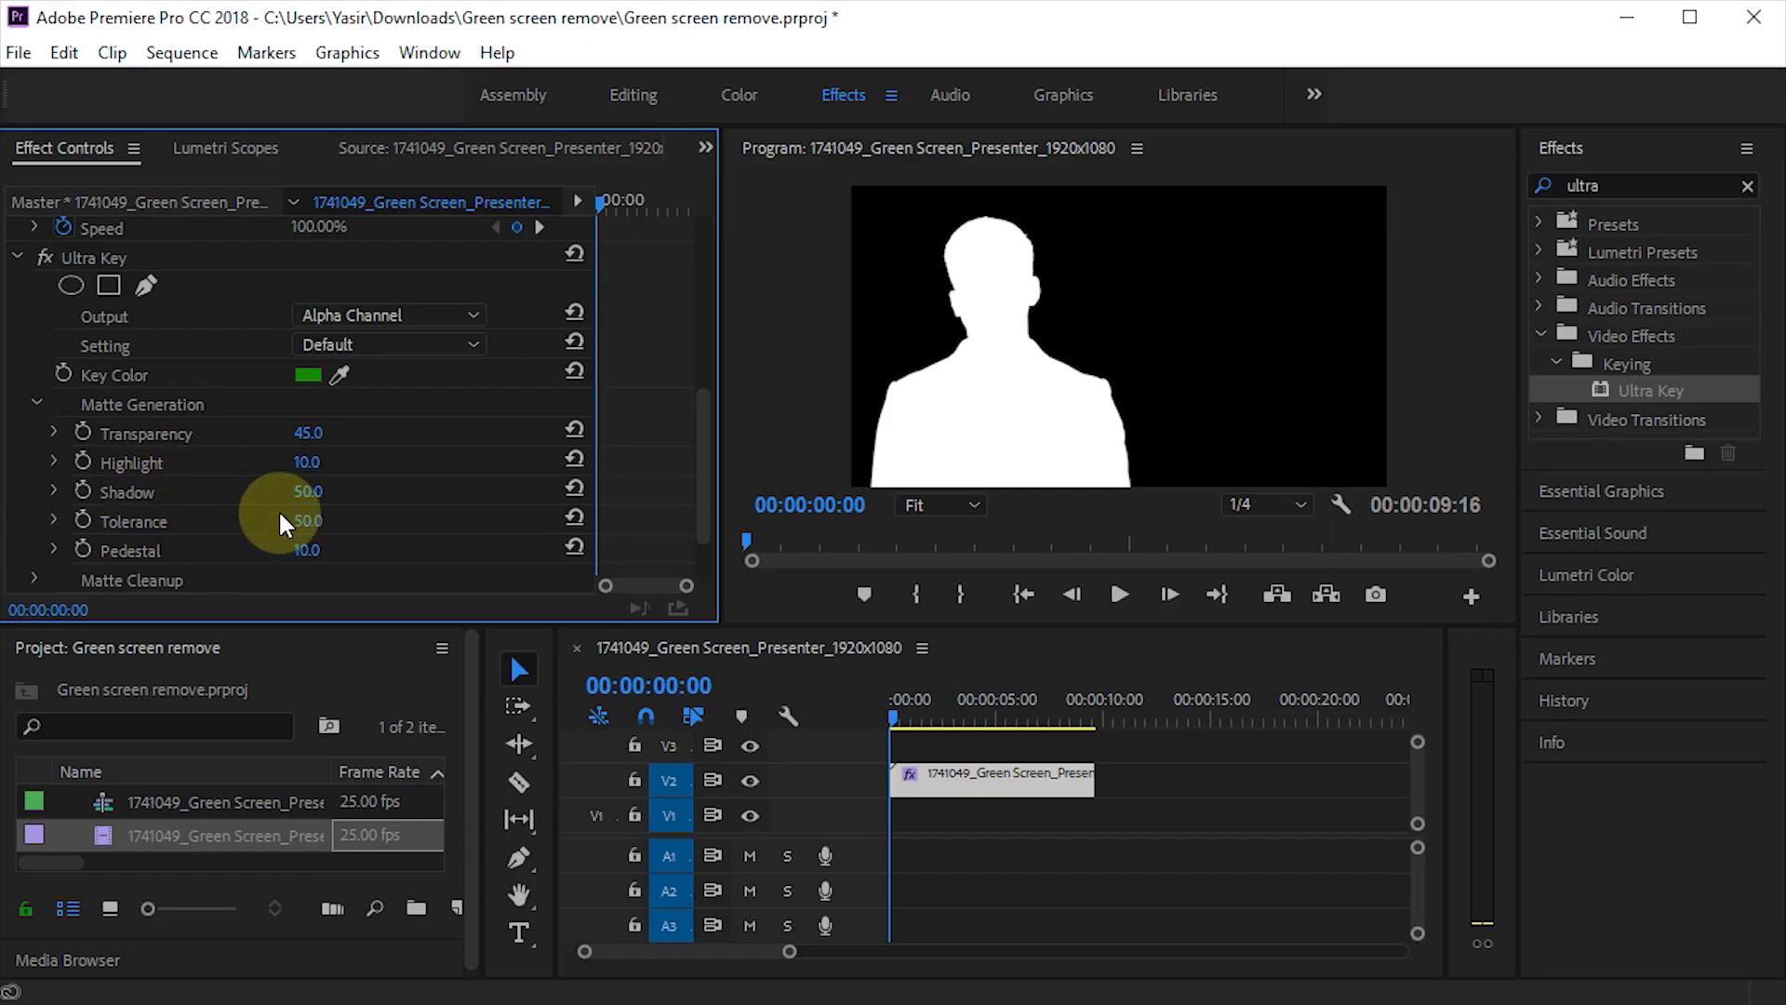
Try a Matte Generation tolerance of 49, undo the change and collapse the Matte Generation settings.
{"action": "left_click_drag", "start_coordinate": [308, 523], "coordinate": [307, 523]}
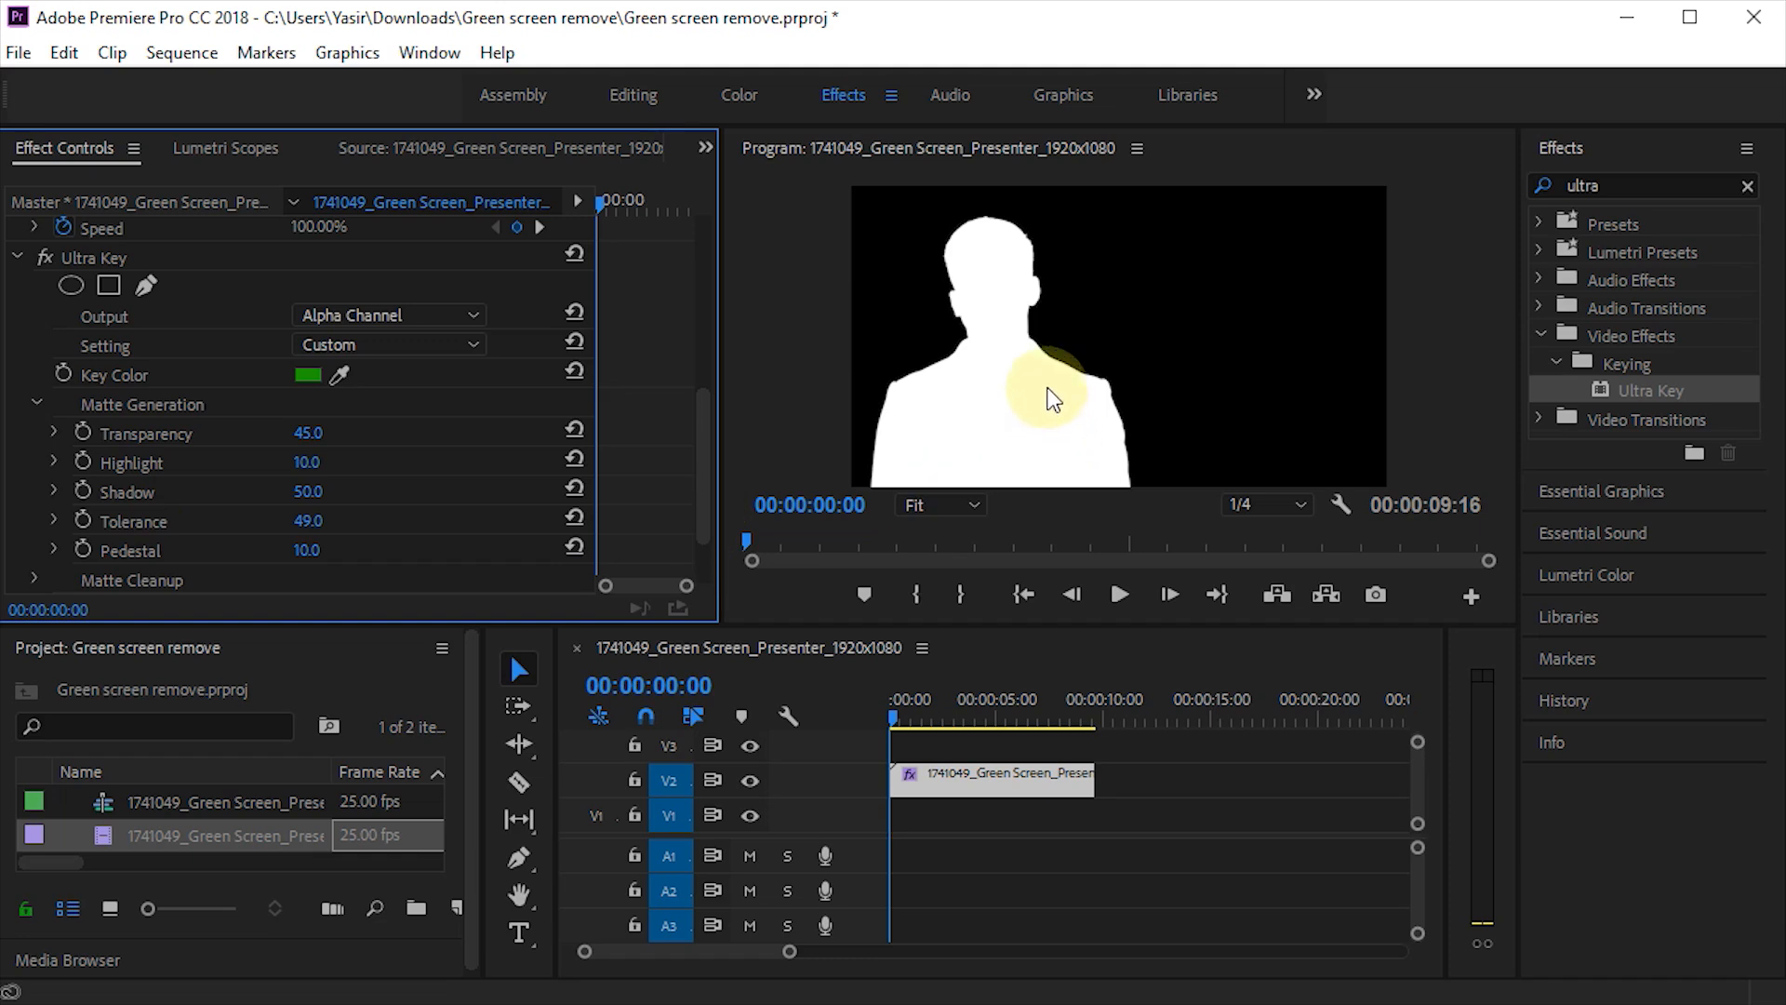
{"action": "key", "text": "ctrl+z"}
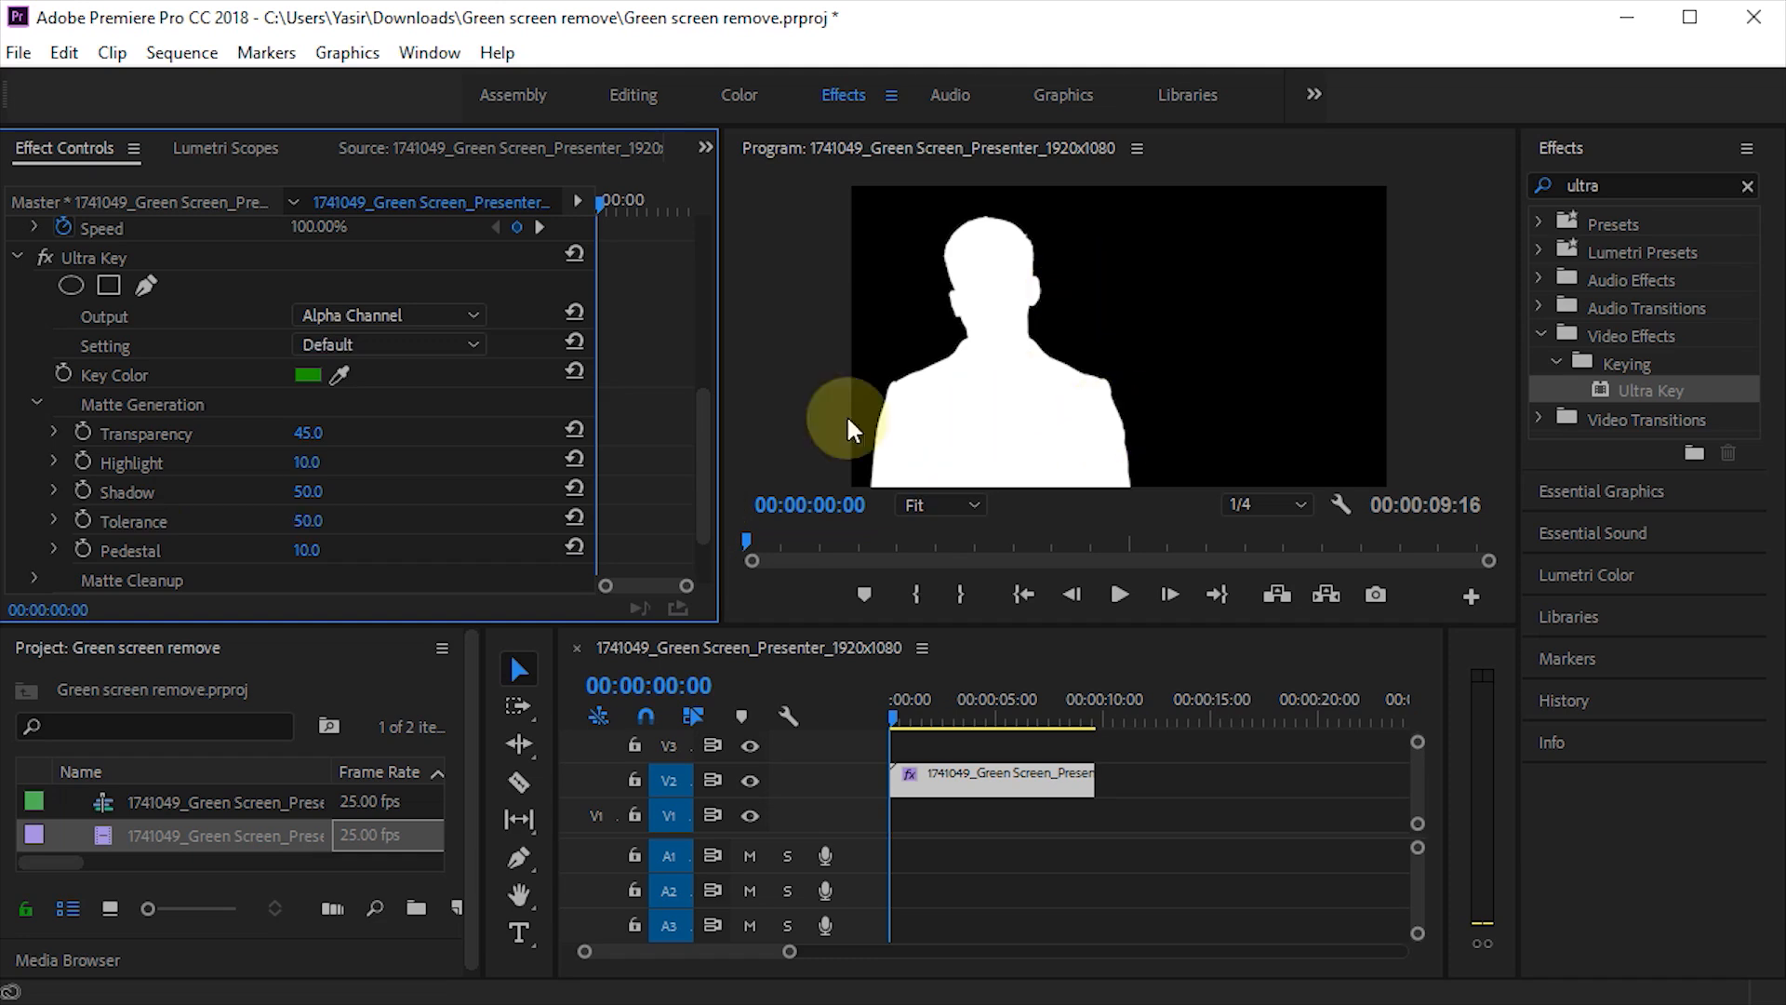
{"action": "left_click", "coordinate": [39, 404]}
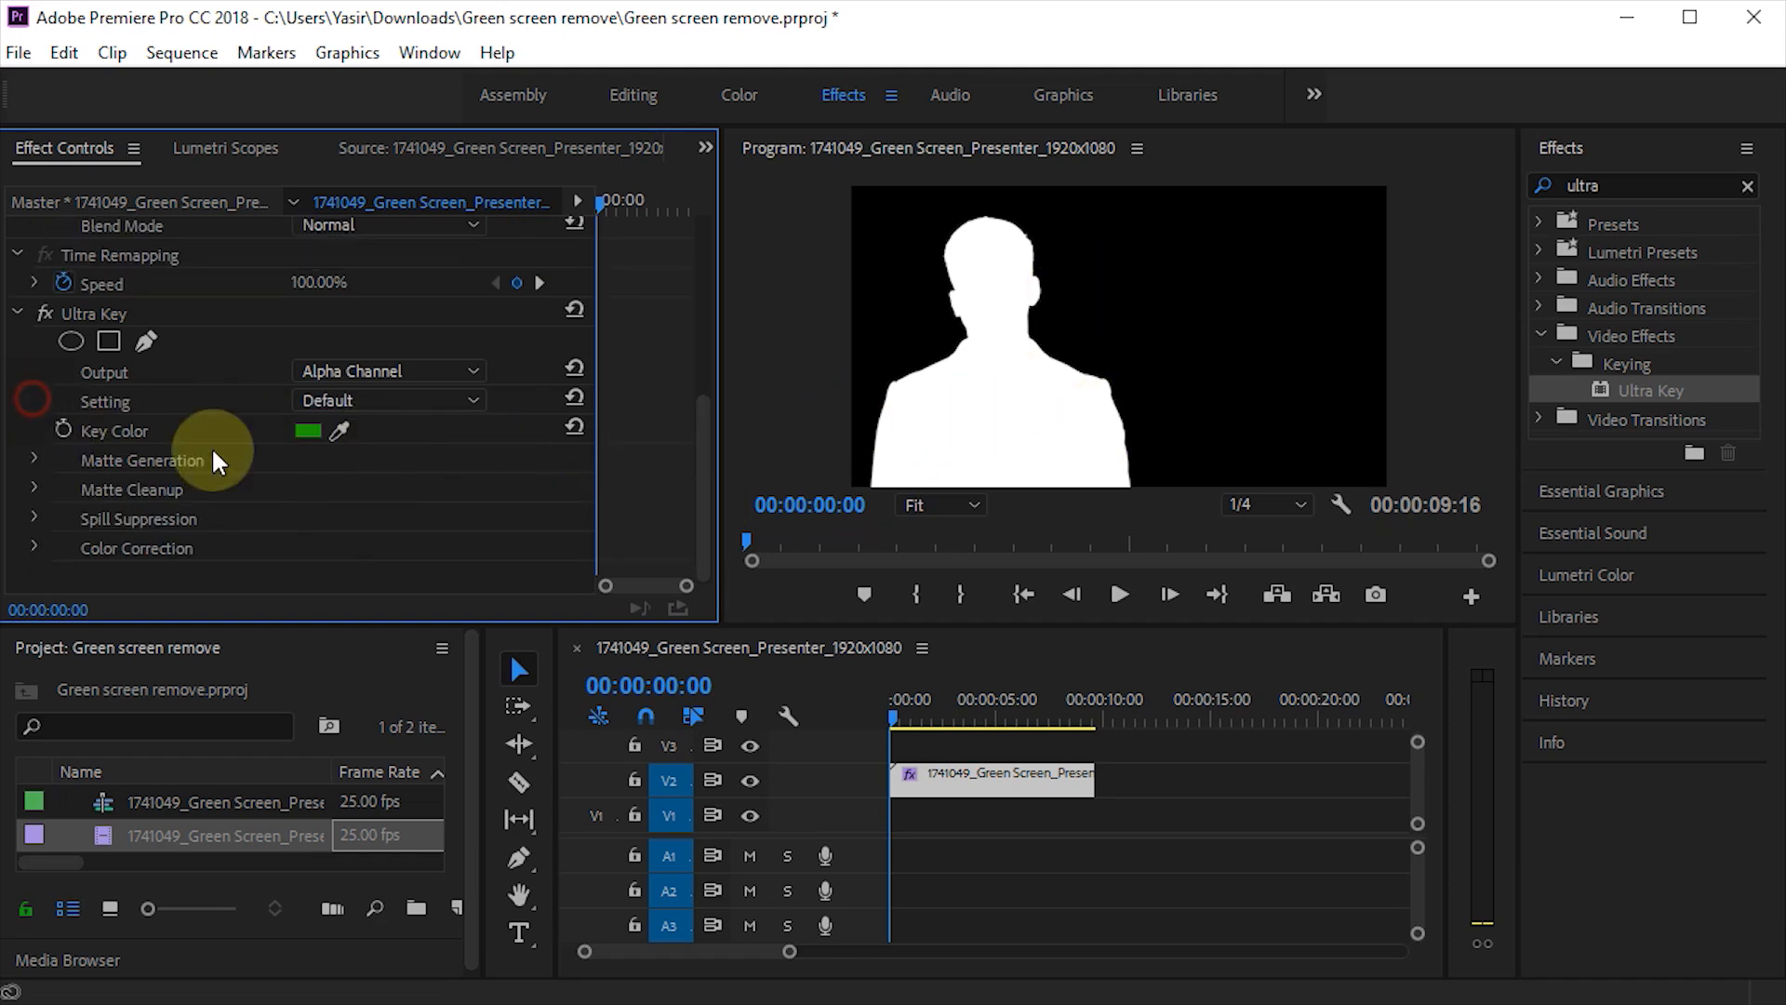
Set the Ultra Key output back to Composite and save the project.
{"action": "left_click", "coordinate": [470, 372]}
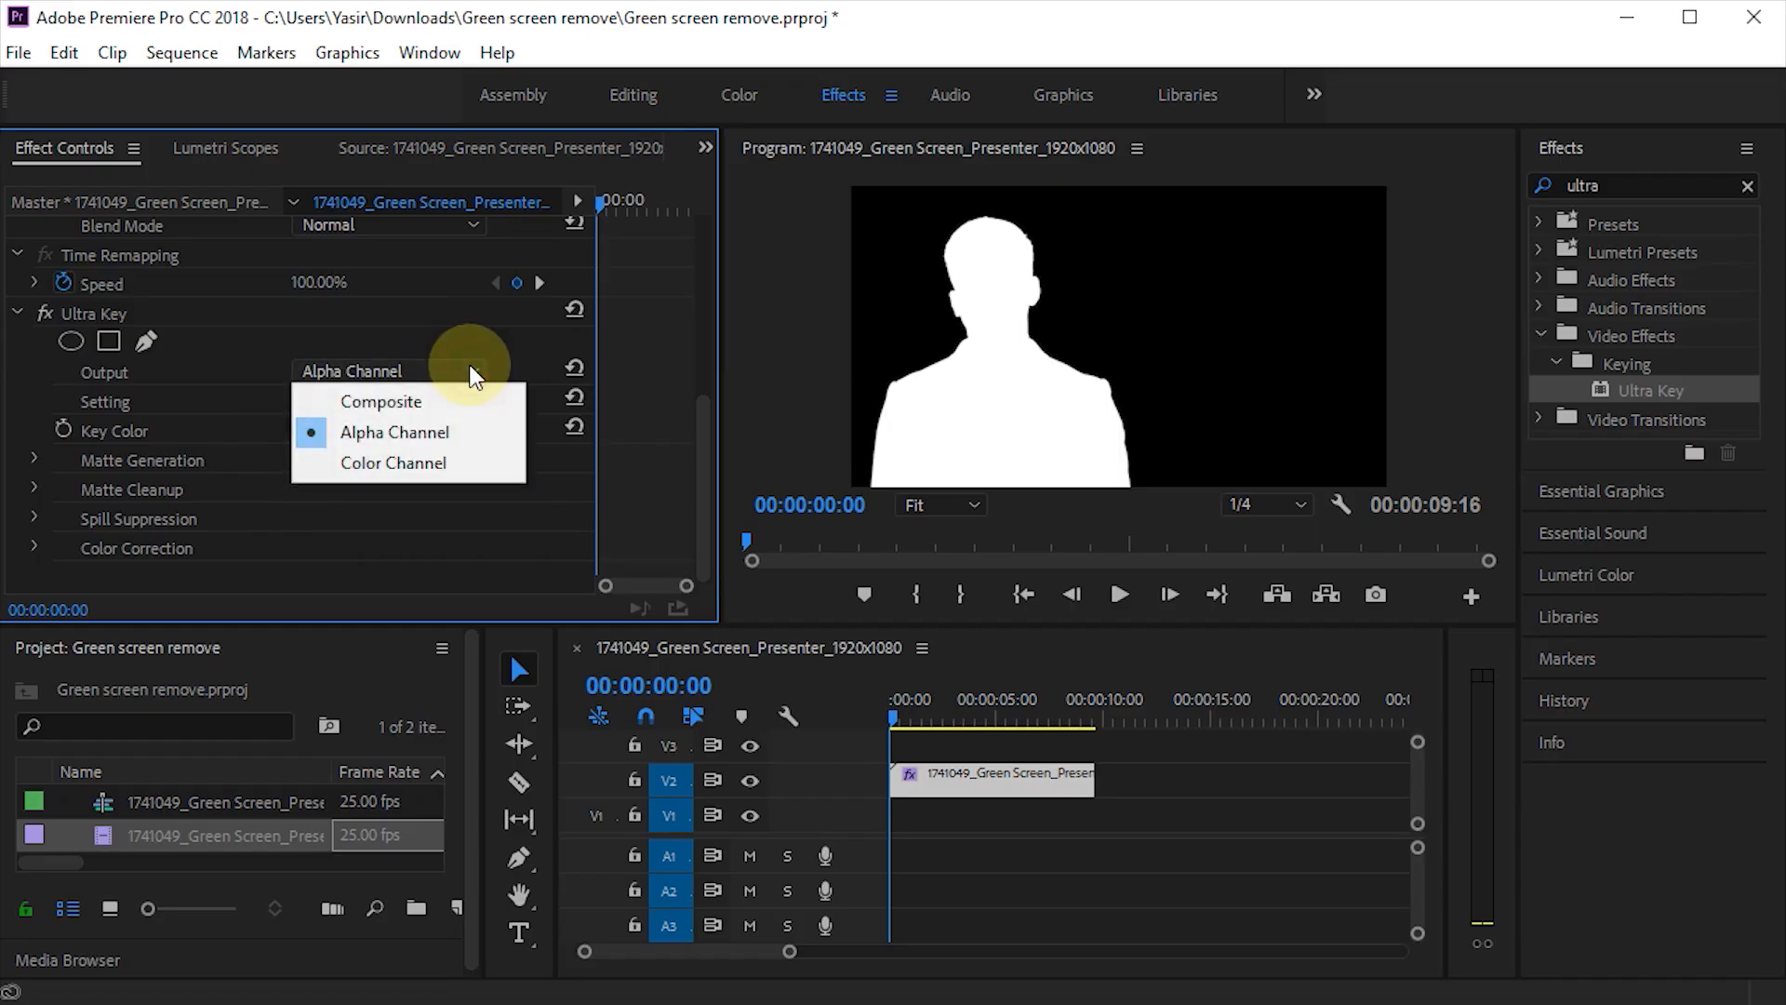
{"action": "left_click", "coordinate": [415, 400]}
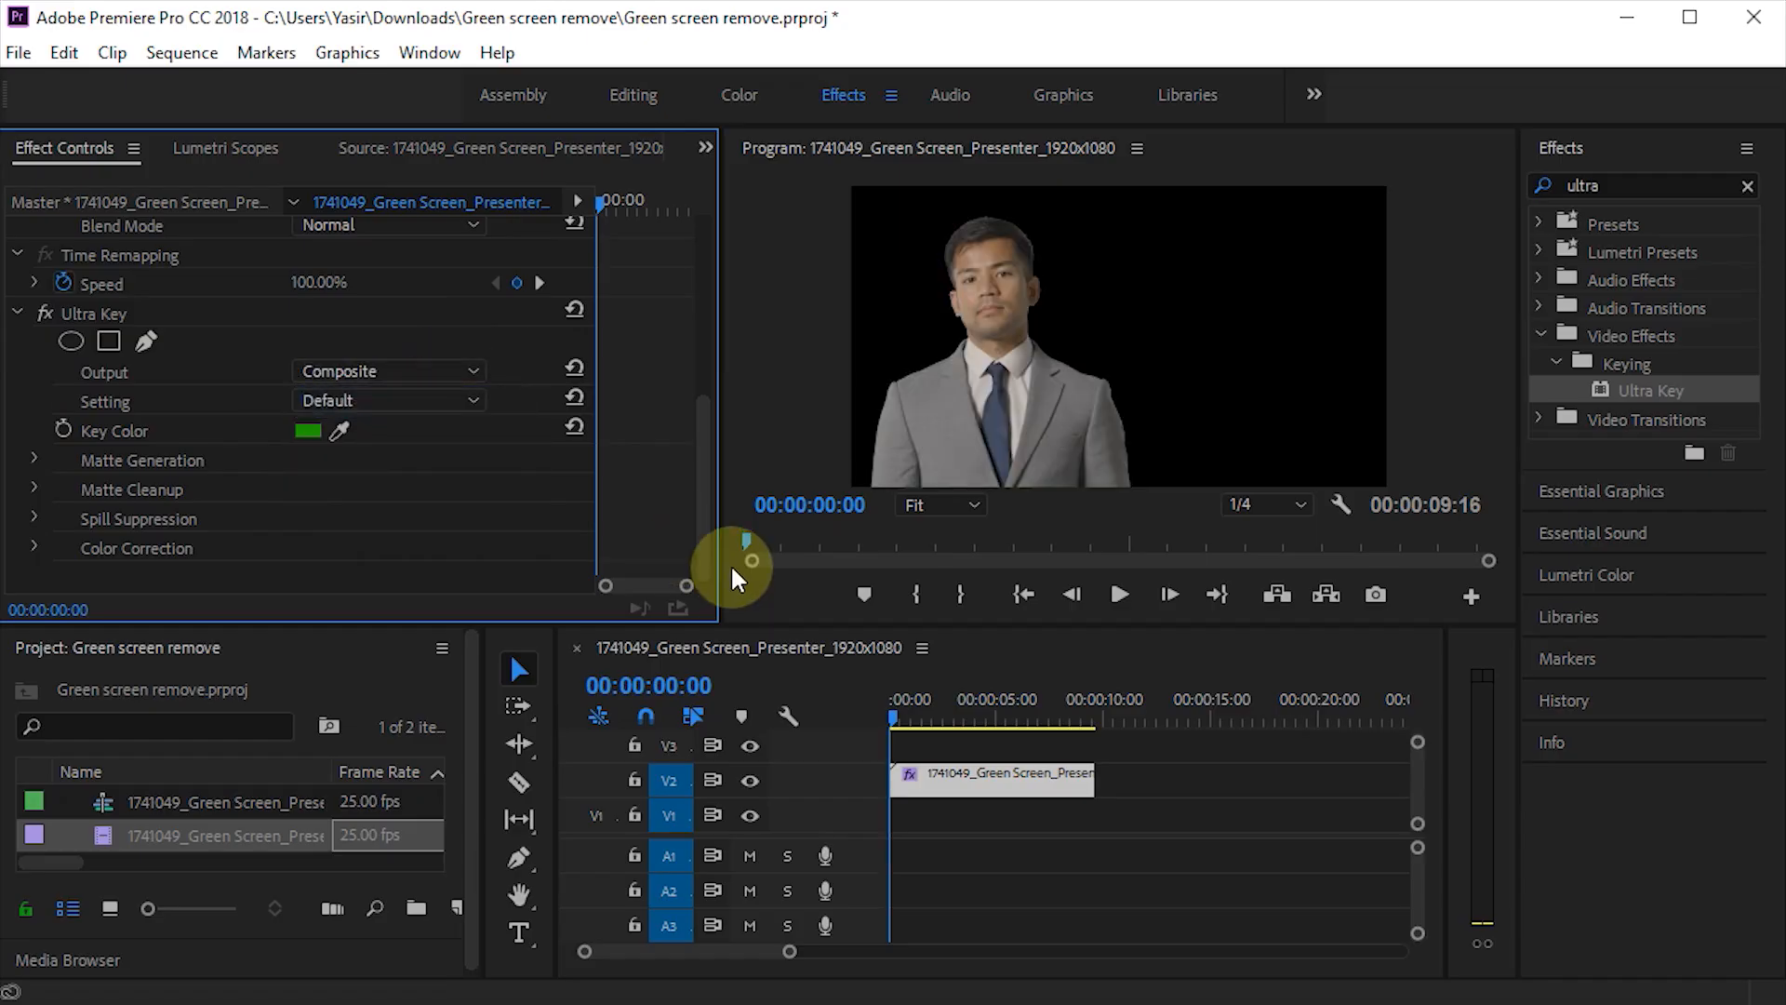
{"action": "key", "text": "ctrl+s"}
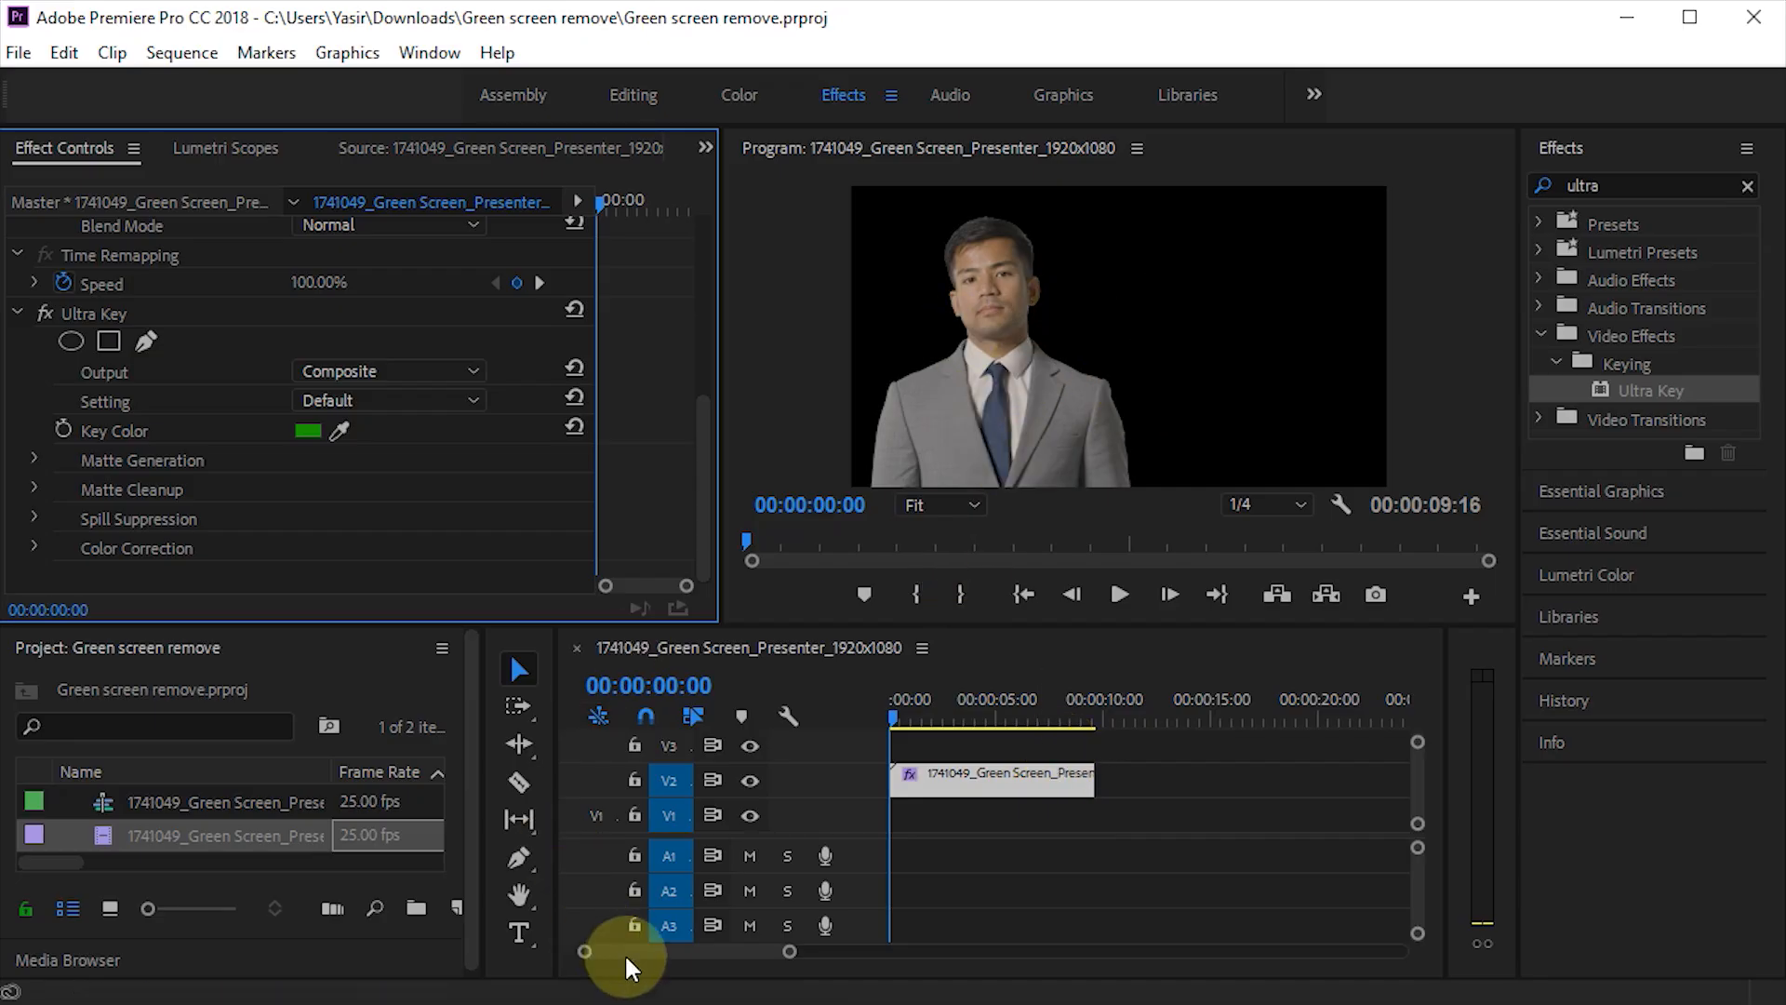
Import 456055_Bangkok_Thailand_1920x1080.mp4 from the Green screen remove folder in File Explorer into the Premiere Pro project.
{"action": "mouse_move", "coordinate": [638, 949]}
{"action": "left_click", "coordinate": [461, 945]}
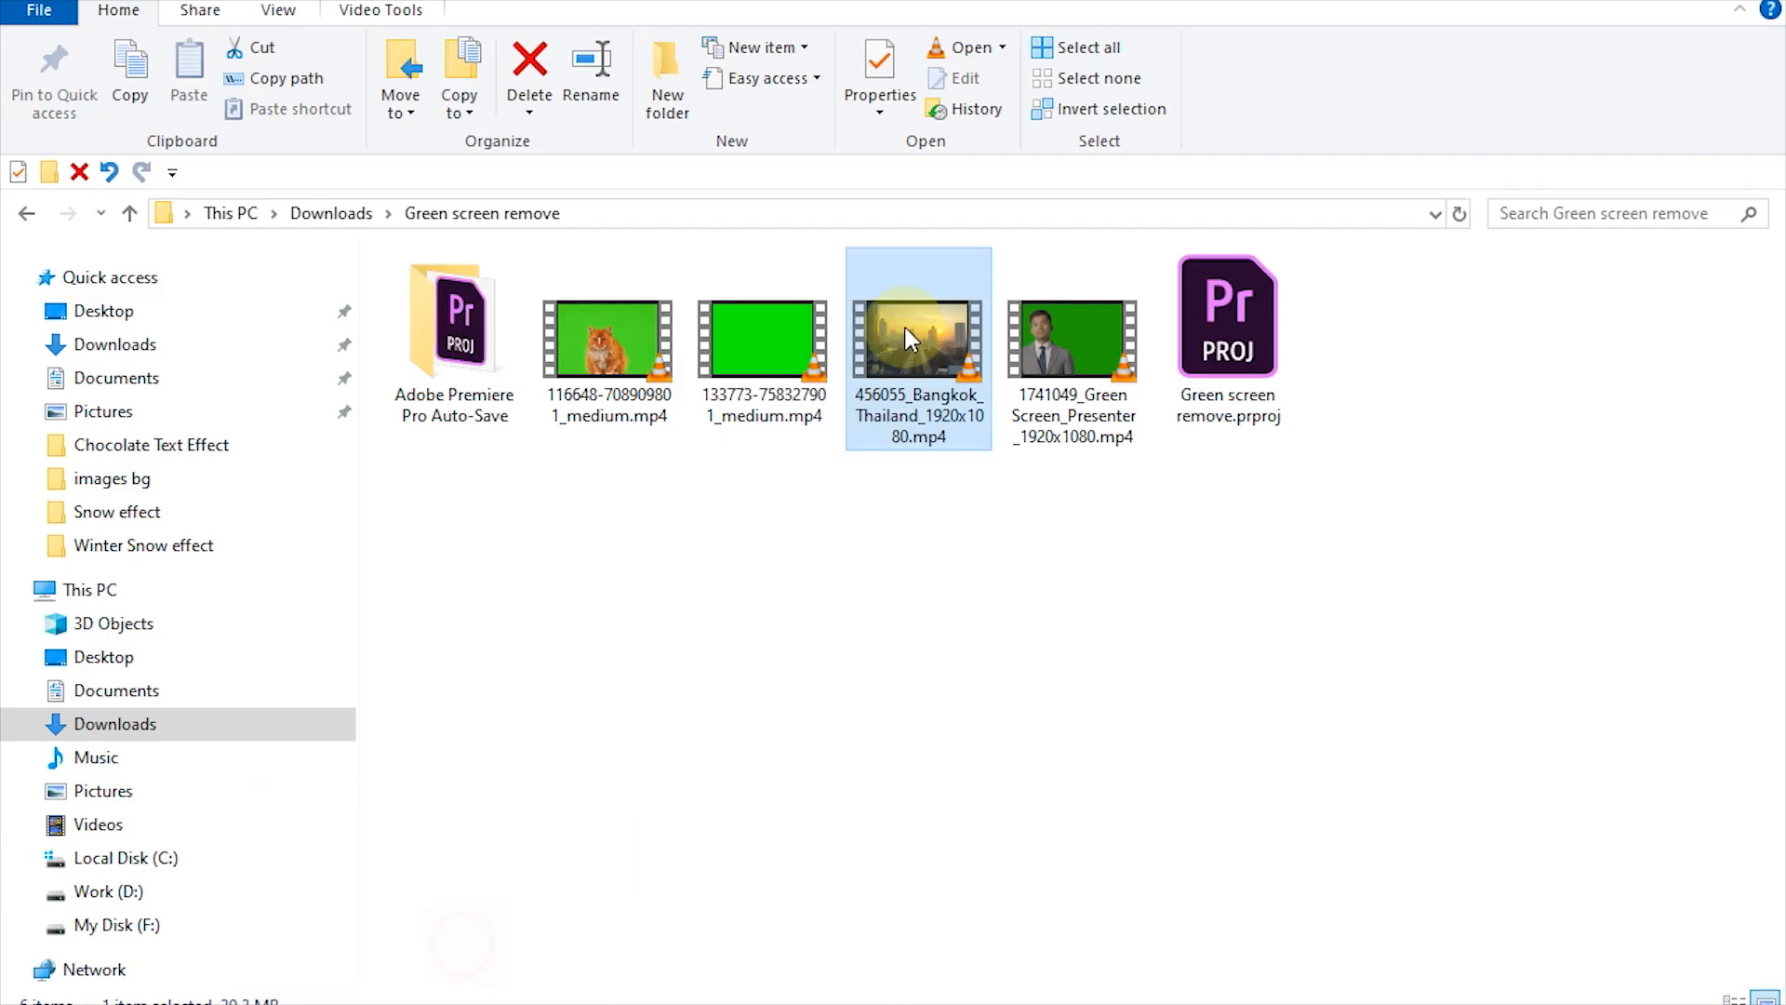
{"action": "left_click", "coordinate": [753, 311]}
{"action": "left_click", "coordinate": [911, 328]}
{"action": "left_click_drag", "start_coordinate": [911, 327], "coordinate": [261, 806]}
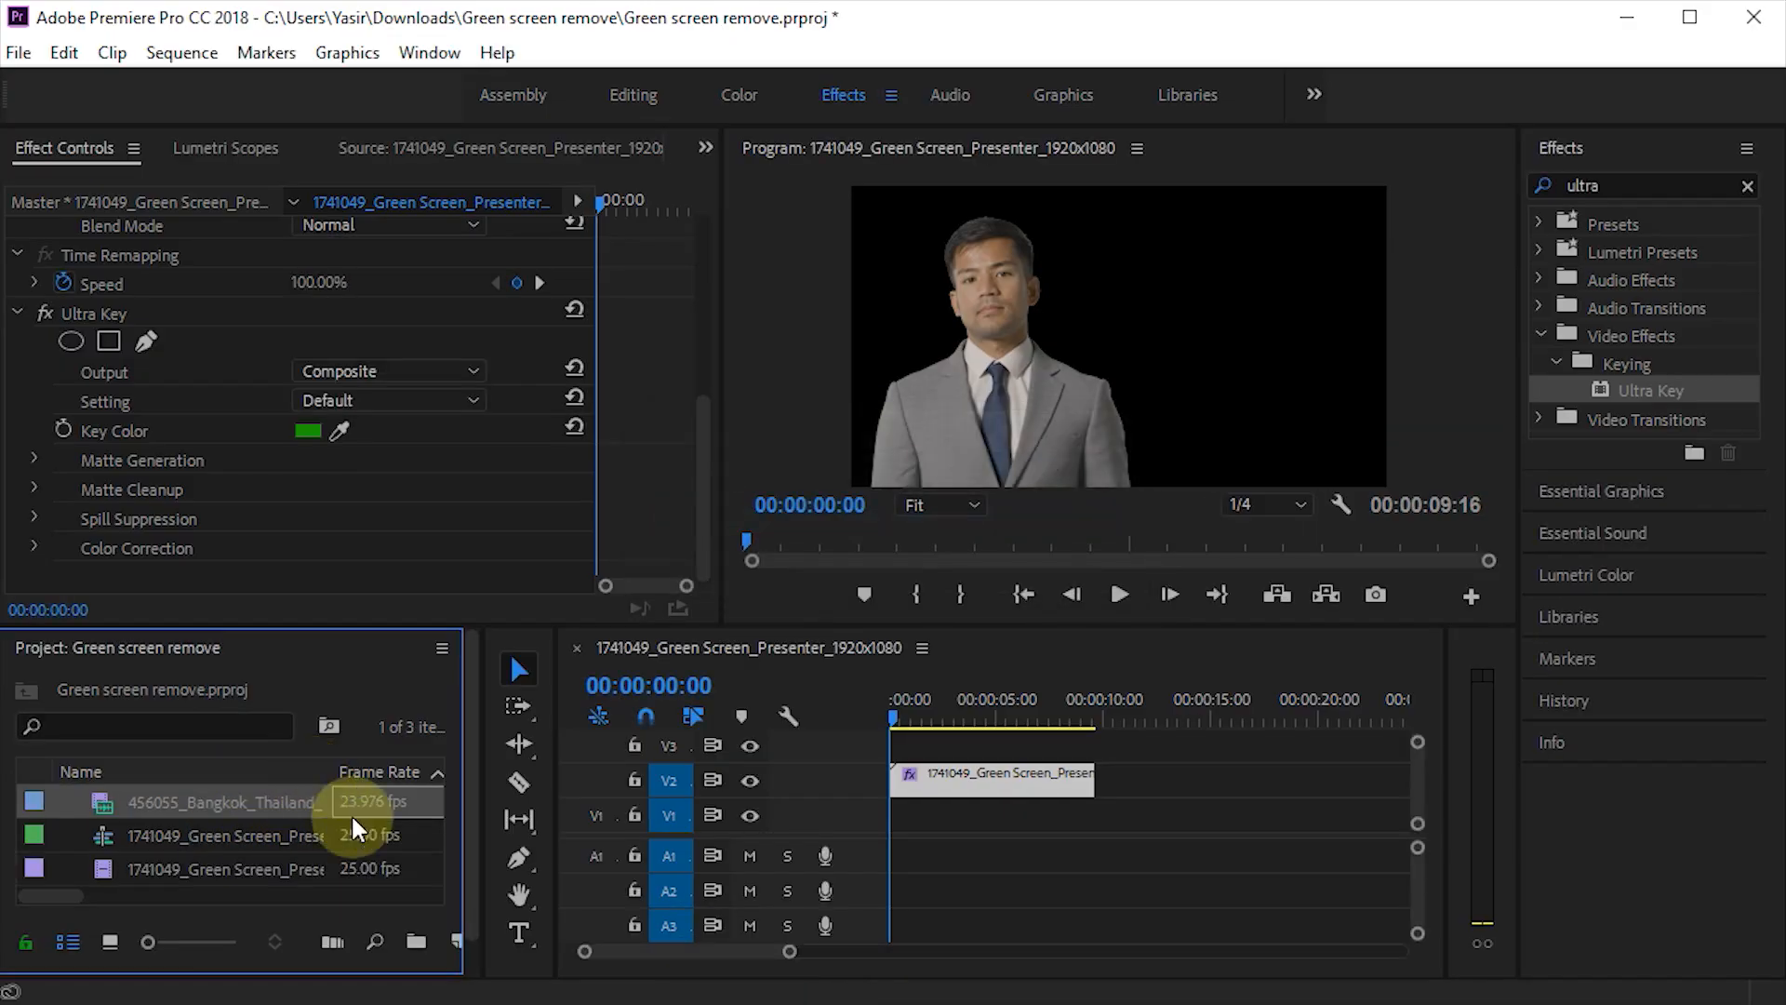
Open the Bangkok clip in the source monitor, preview it and mark its Out point at 00:00:12:17.
{"action": "double_click", "coordinate": [376, 800]}
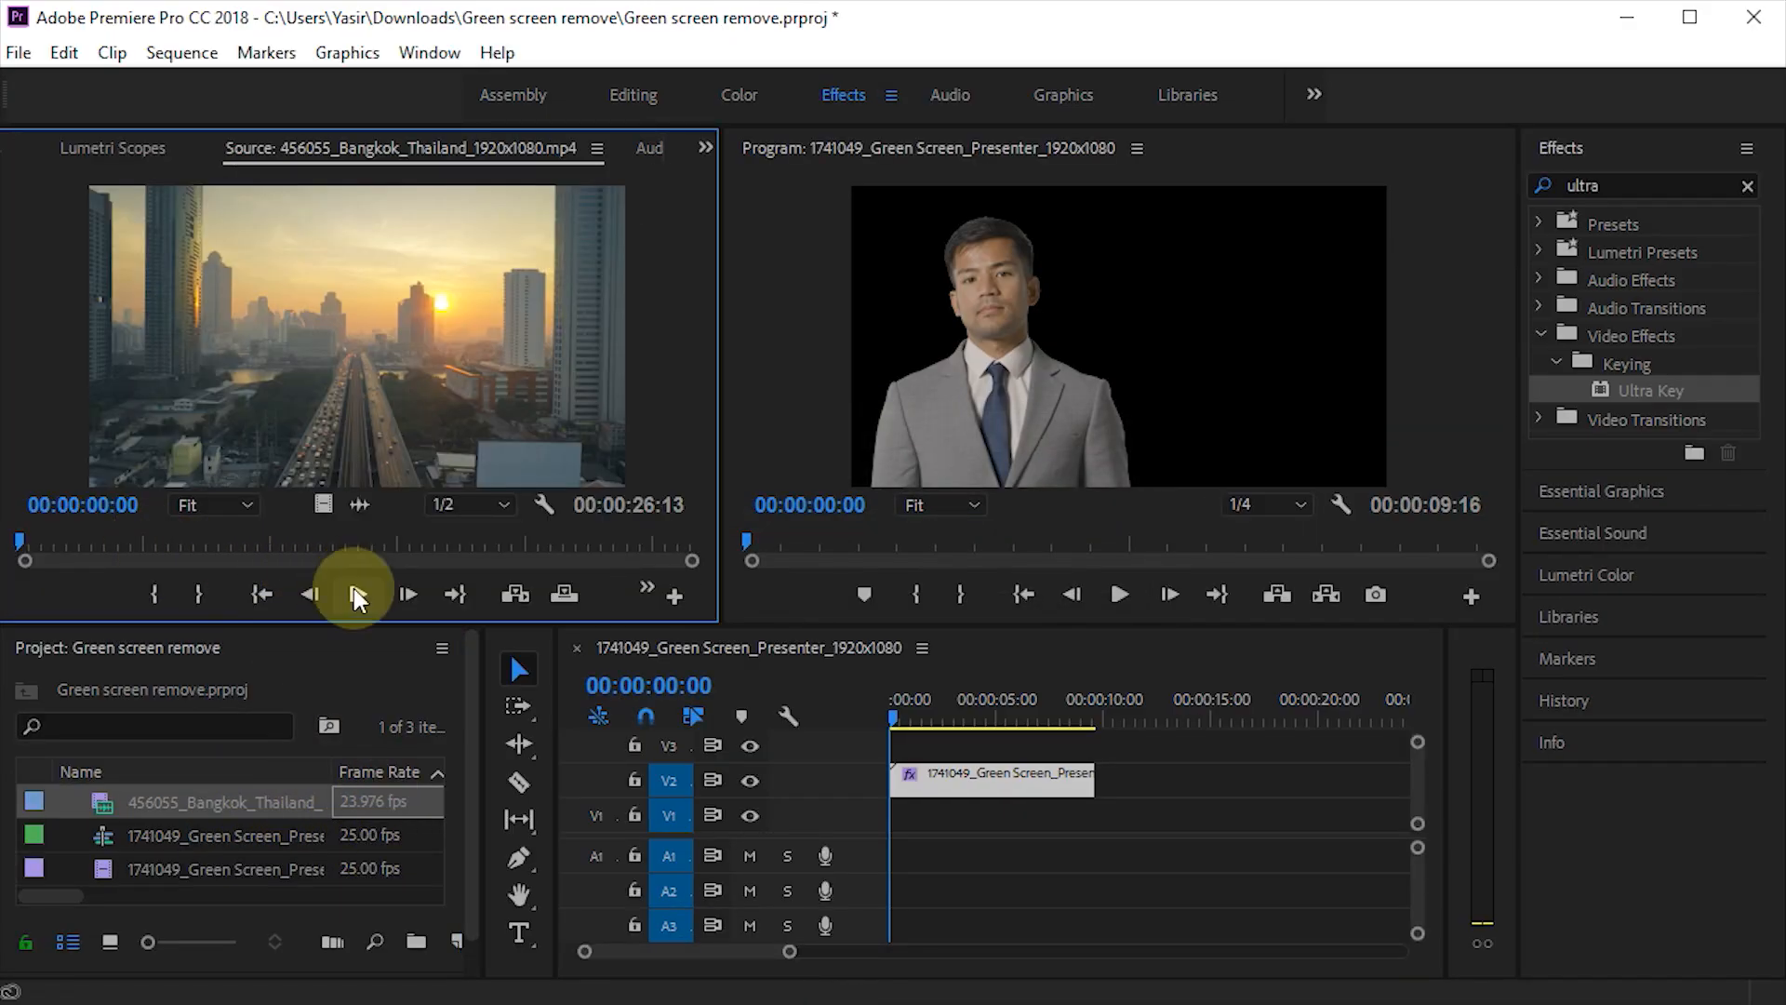
{"action": "left_click", "coordinate": [358, 594]}
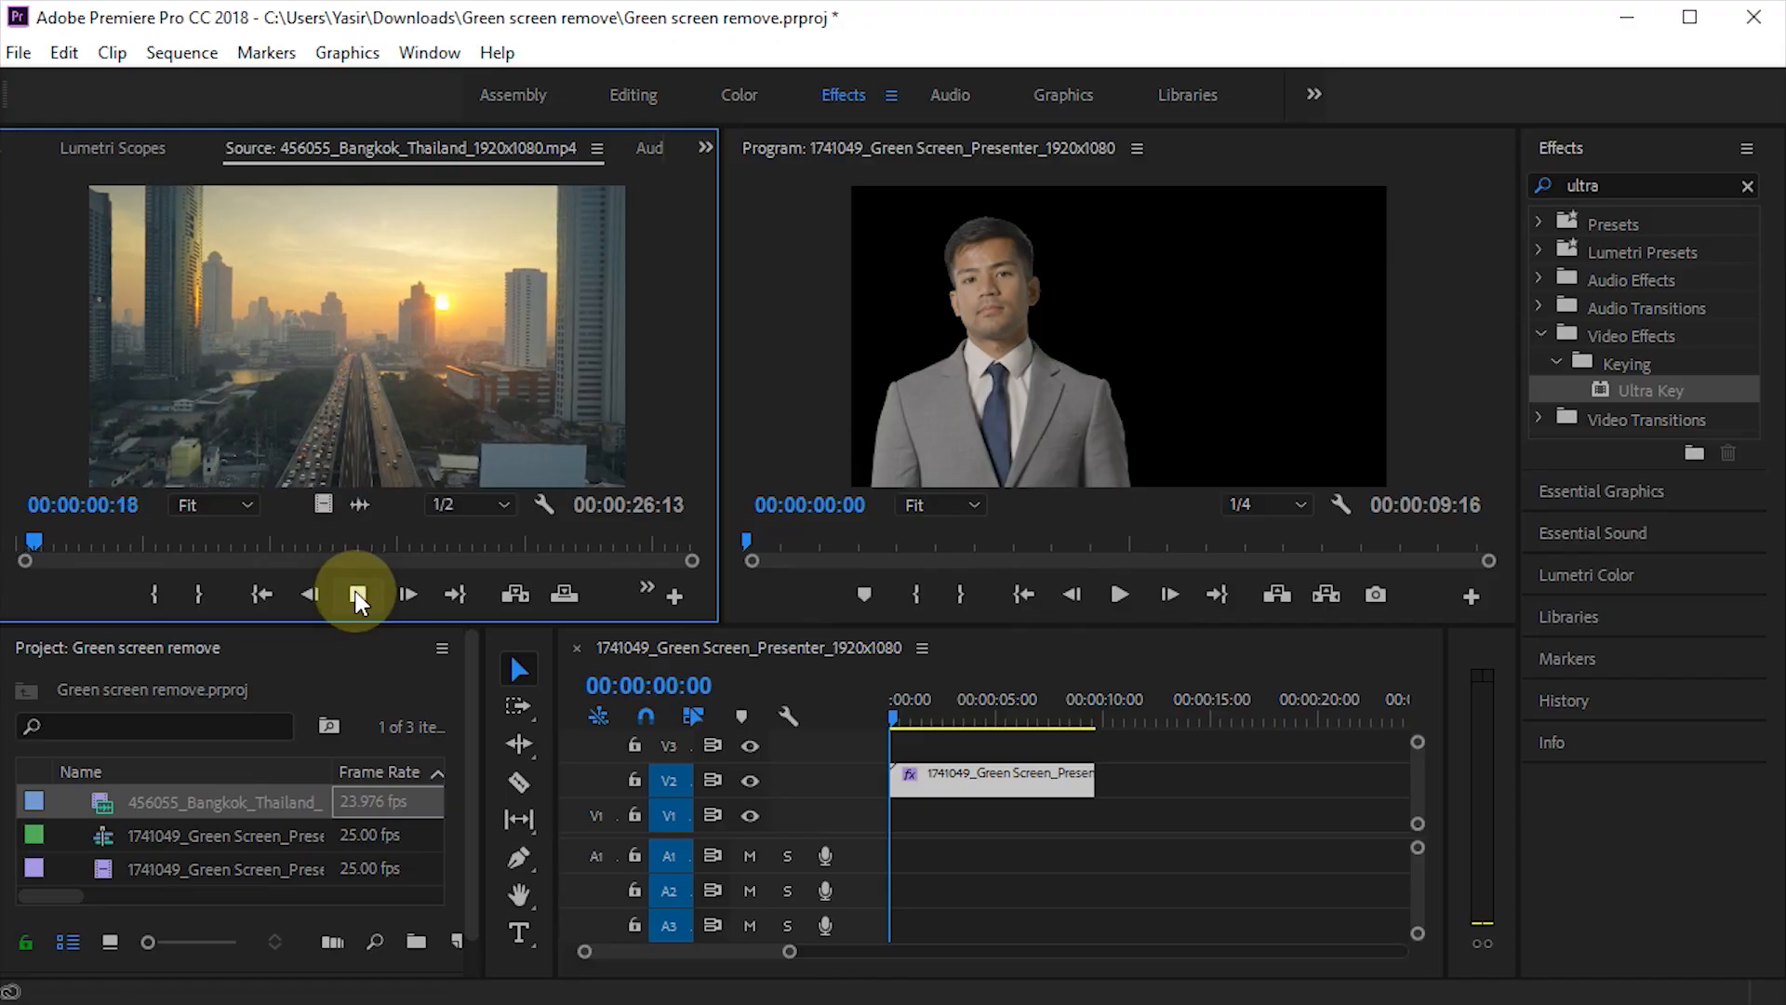
{"action": "left_click_drag", "start_coordinate": [80, 537], "coordinate": [338, 537]}
{"action": "left_click", "coordinate": [200, 594]}
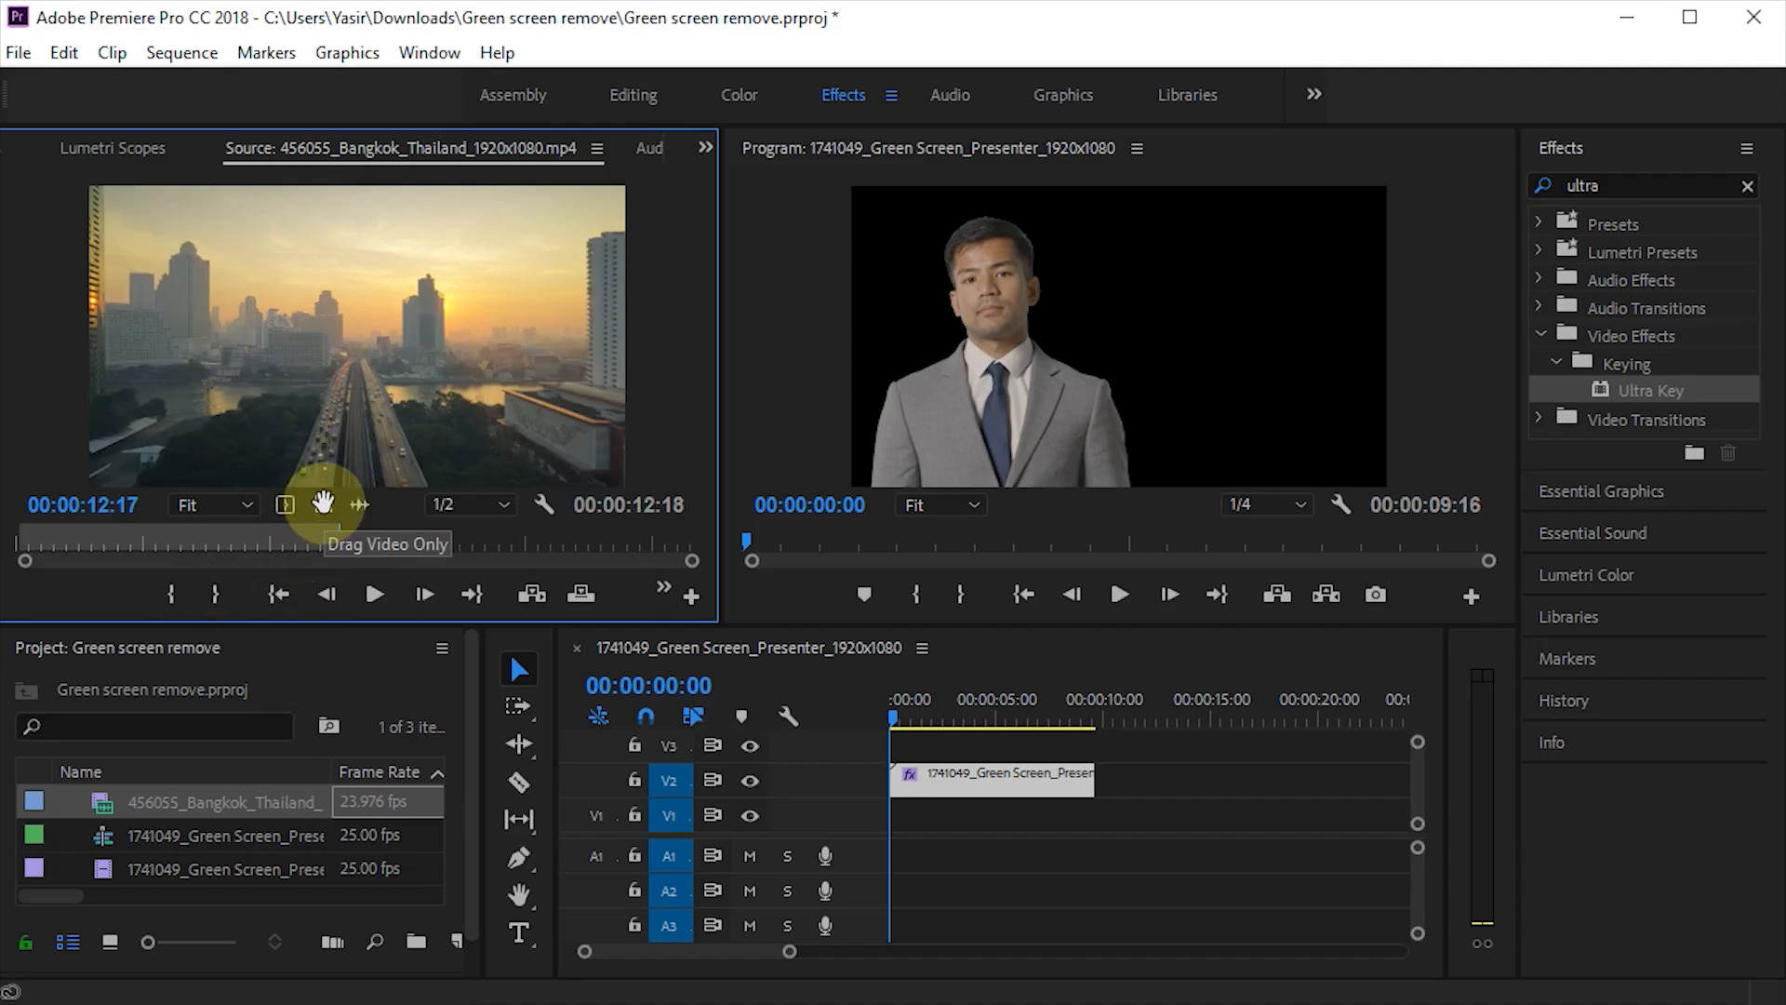
Place only the Bangkok clip's video on V1 at the sequence start and trim its end to match the presenter clip.
{"action": "left_click_drag", "start_coordinate": [323, 504], "coordinate": [894, 807]}
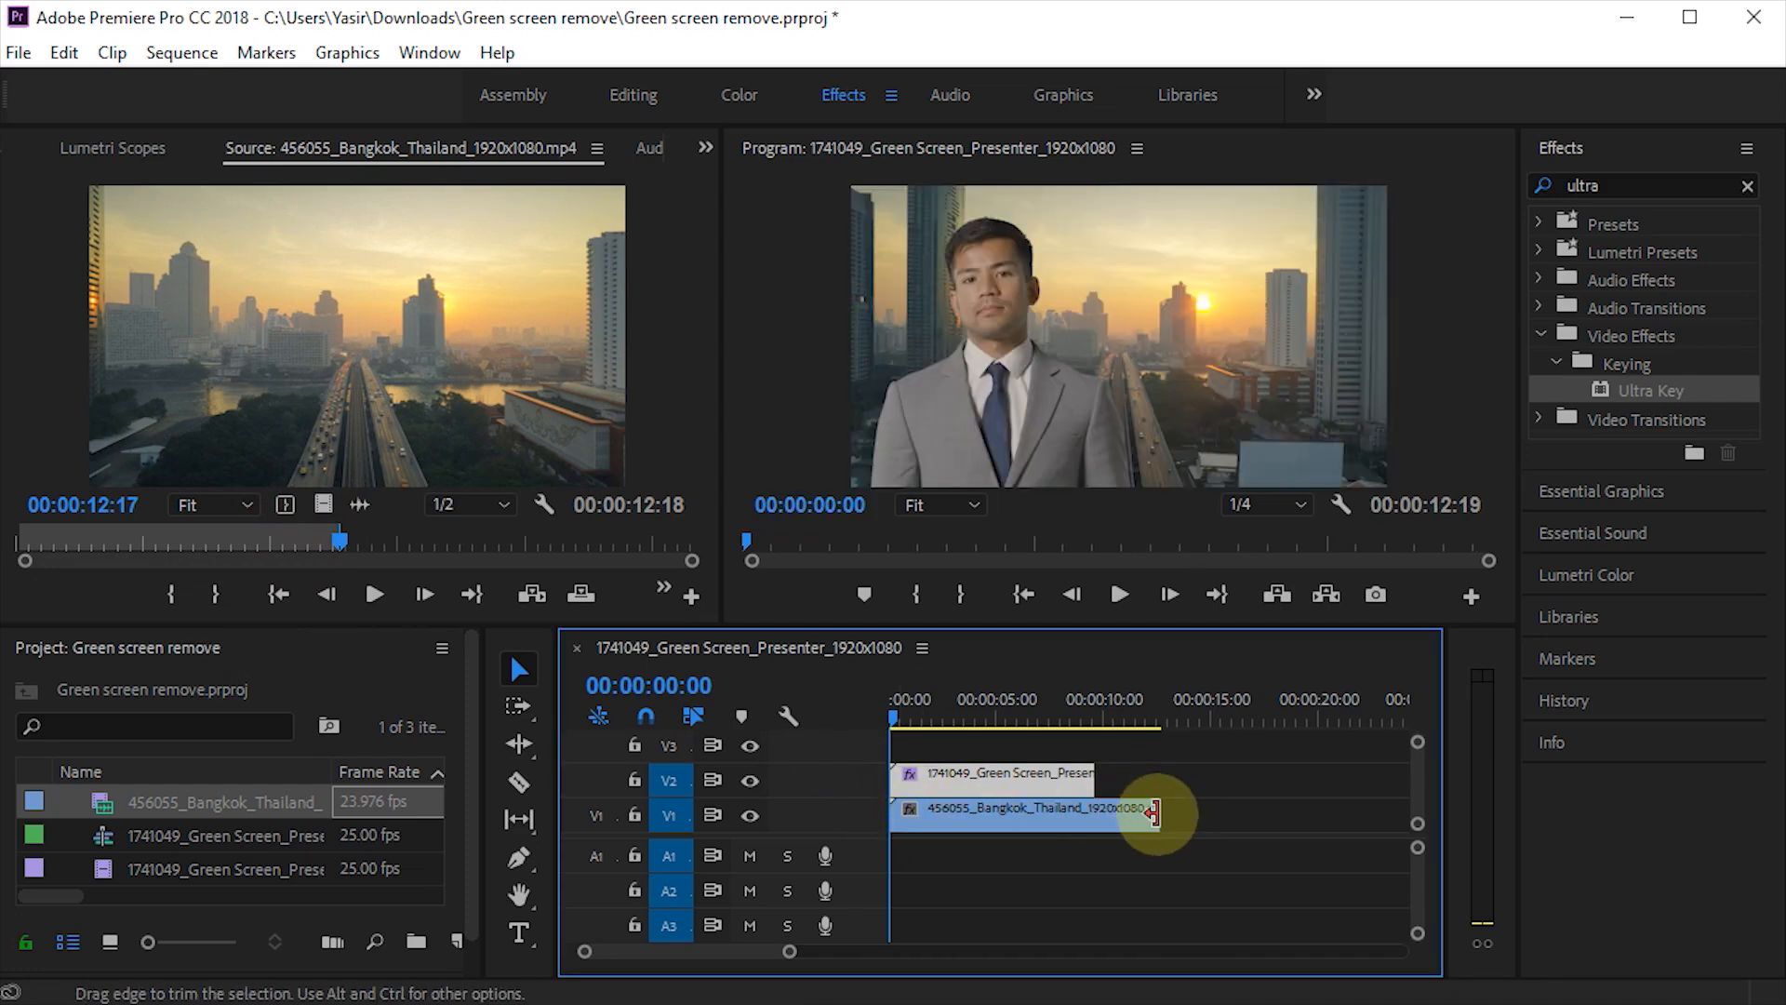
{"action": "left_click_drag", "start_coordinate": [1154, 813], "coordinate": [1094, 813]}
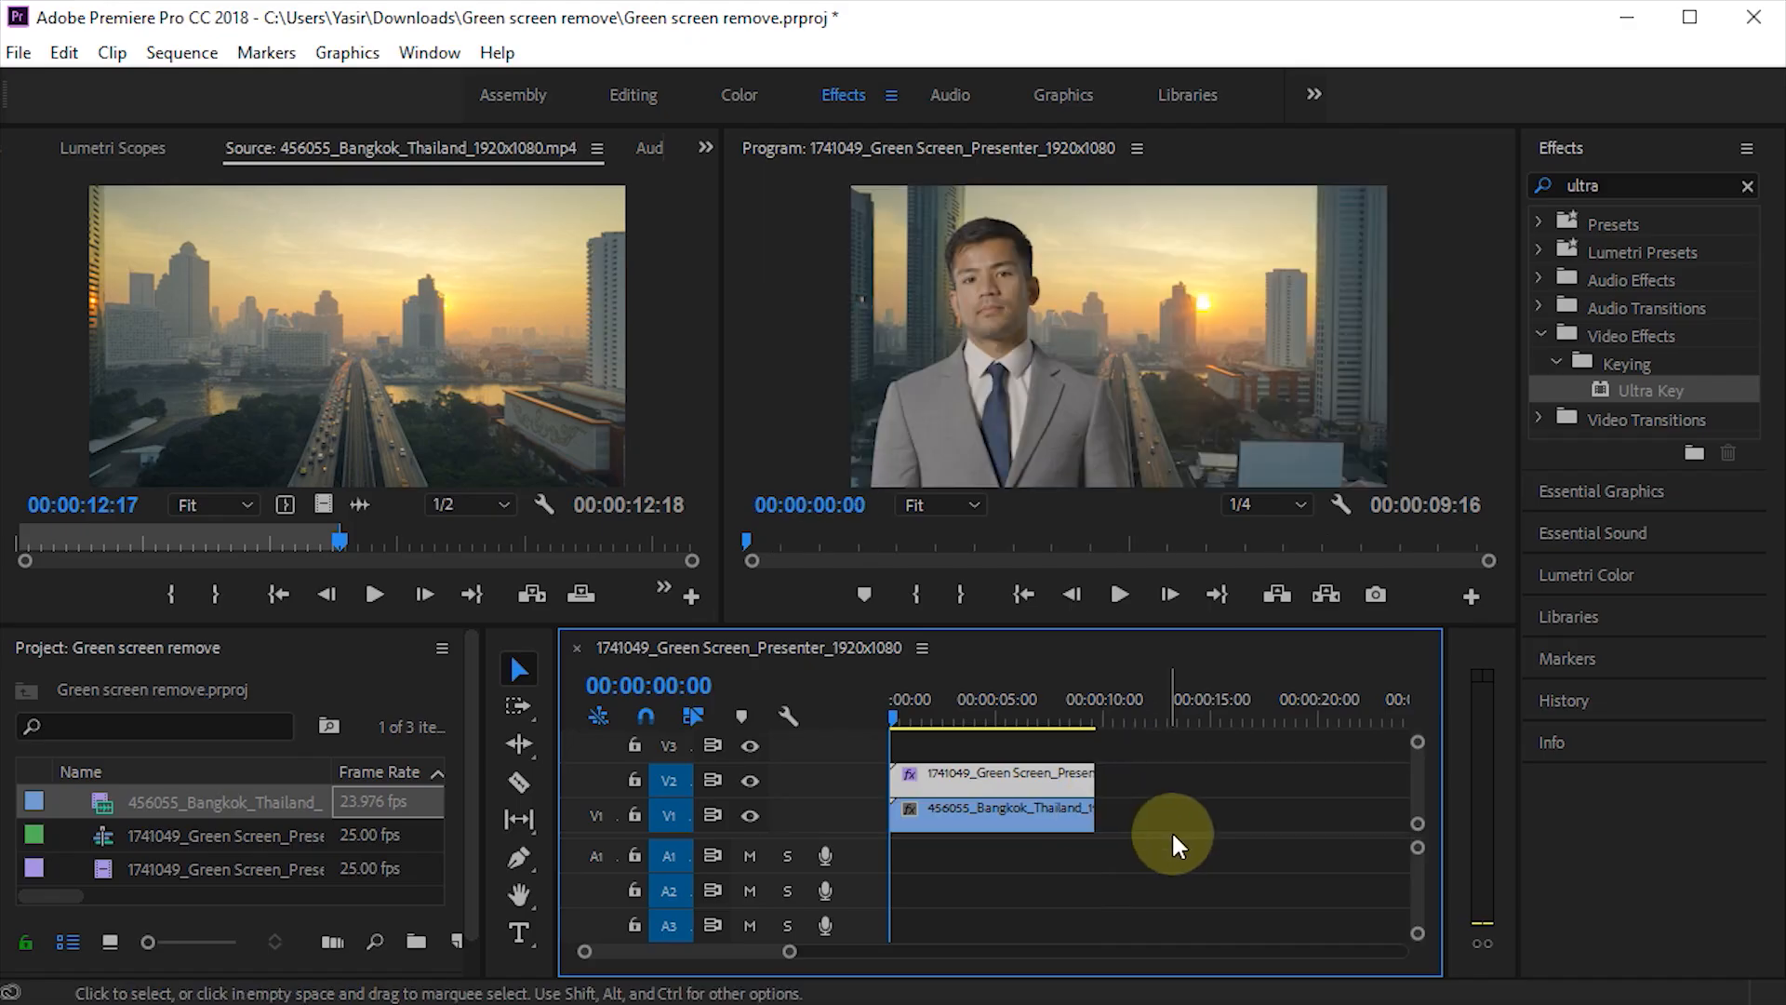
{"action": "left_click", "coordinate": [1170, 830]}
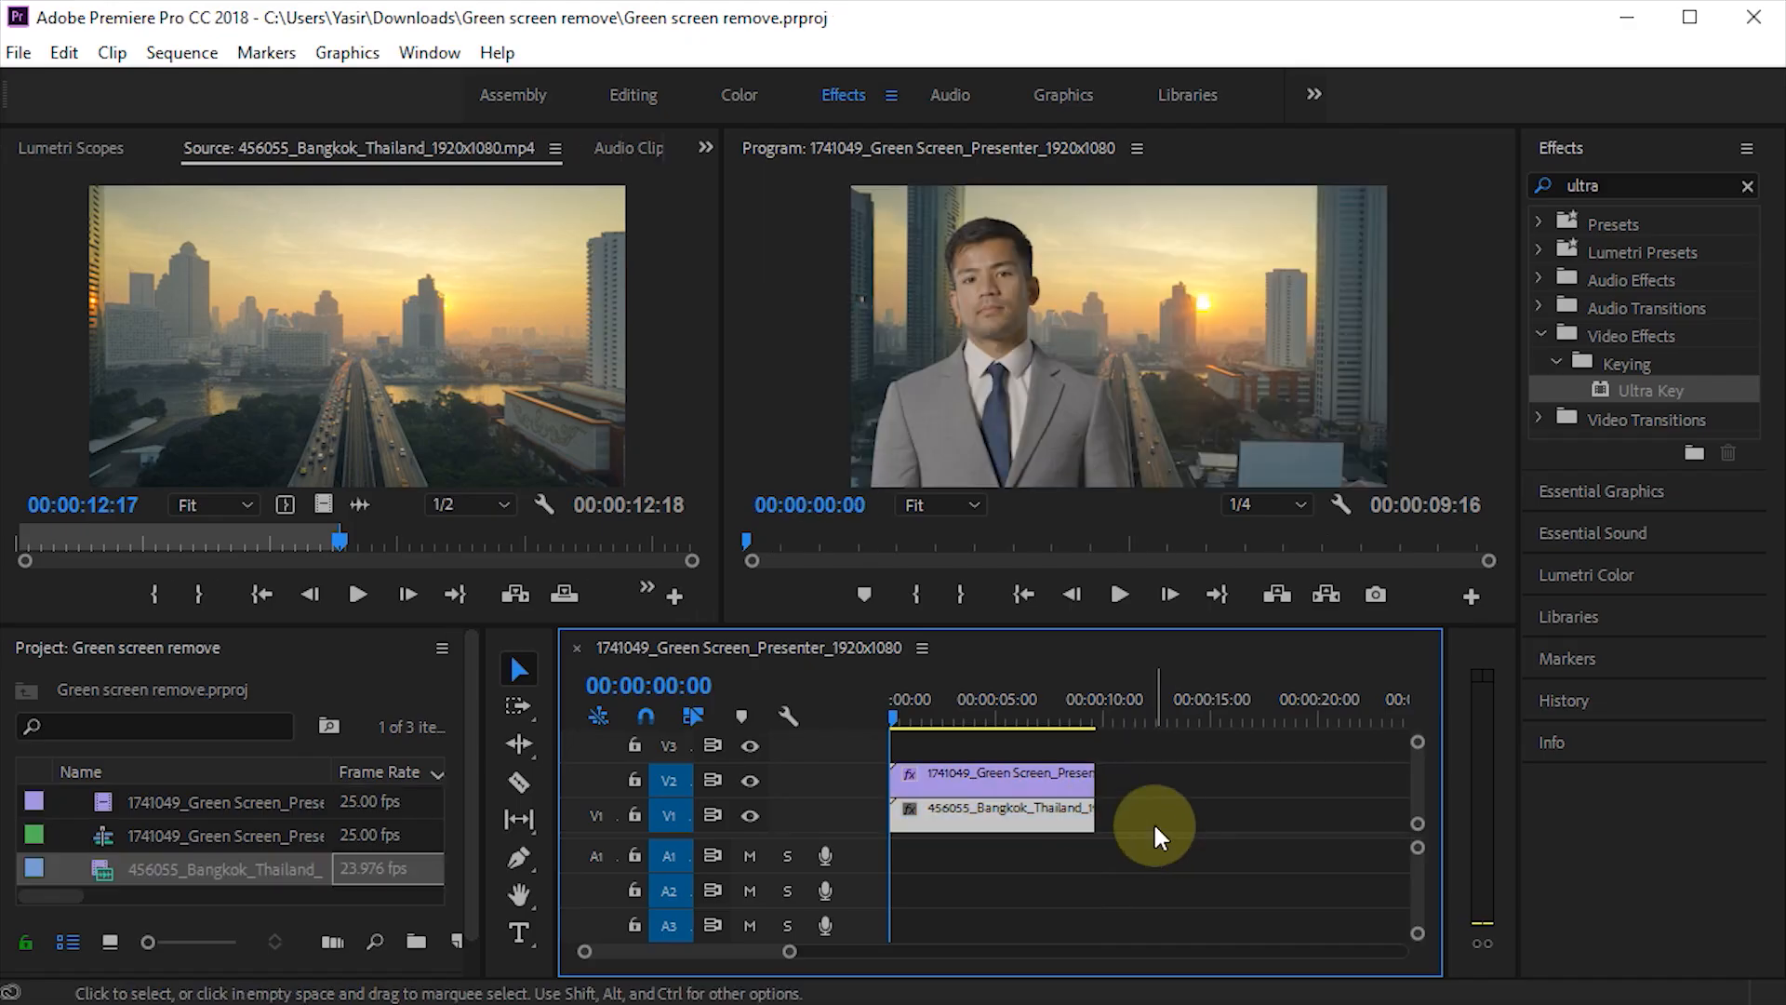
Play back the presenter and Bangkok composite, return to the sequence start and park the playhead at 00:00:02:22.
{"action": "left_click", "coordinate": [1119, 593]}
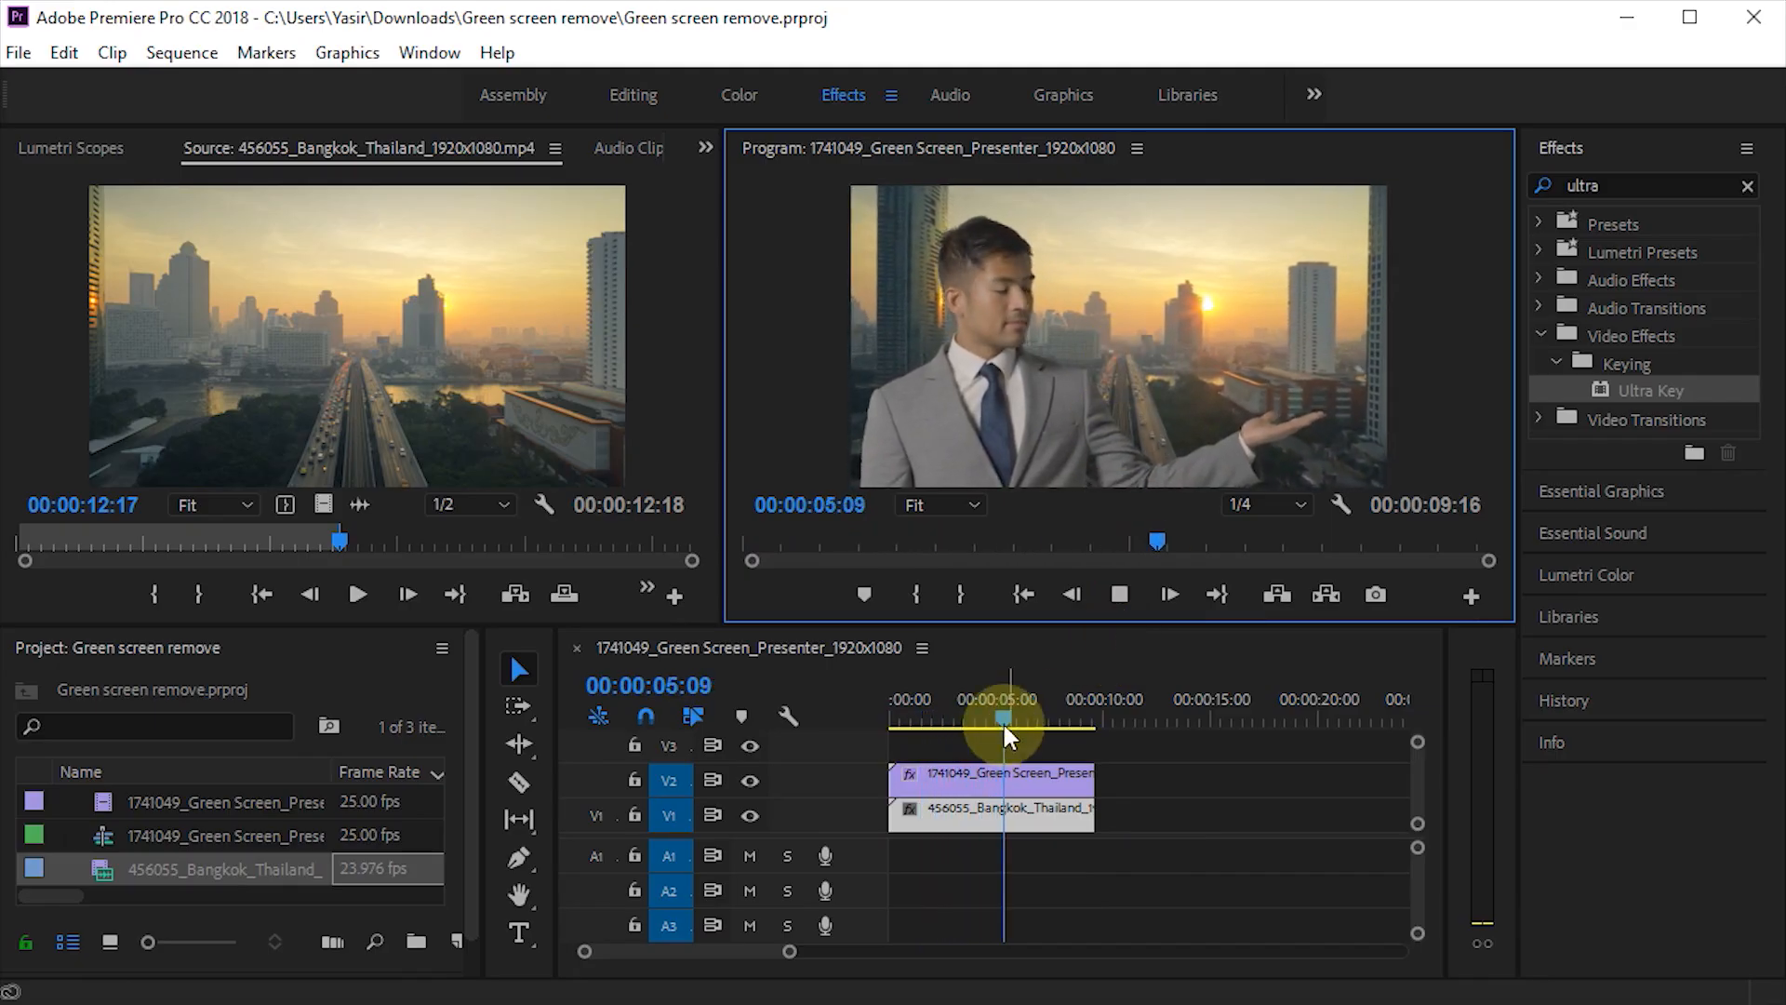
{"action": "left_click_drag", "start_coordinate": [1002, 721], "coordinate": [865, 723]}
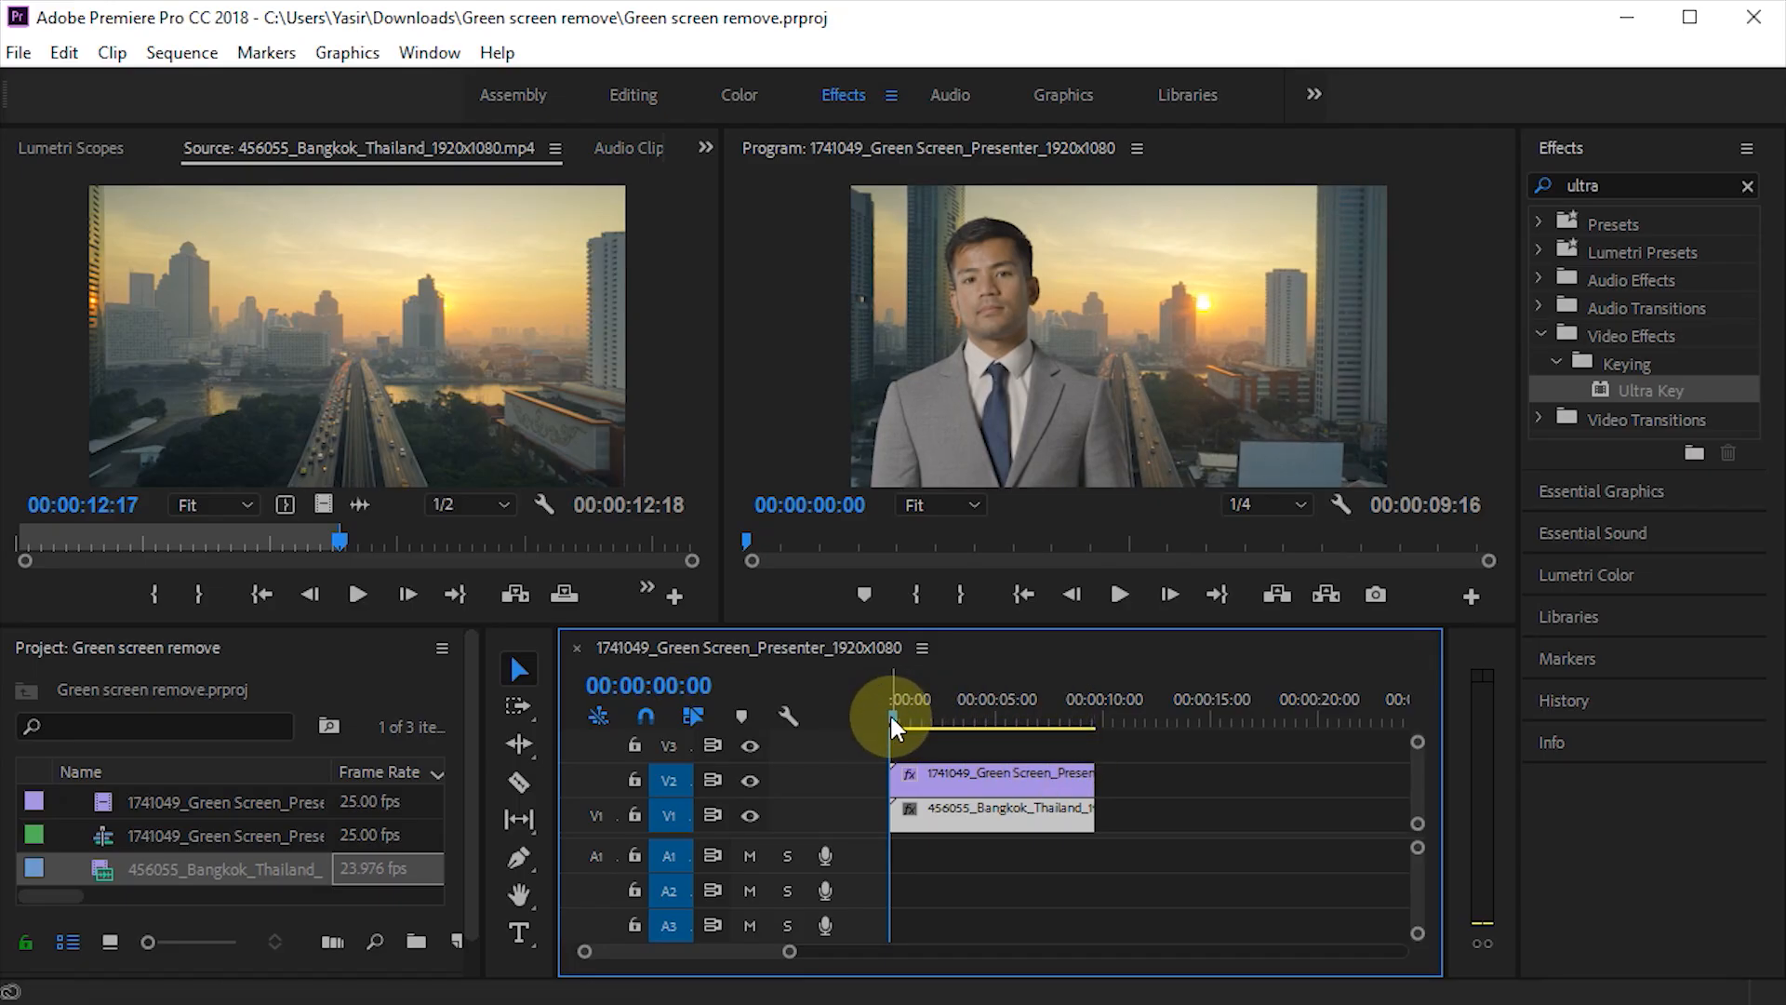
{"action": "left_click_drag", "start_coordinate": [894, 718], "coordinate": [954, 718]}
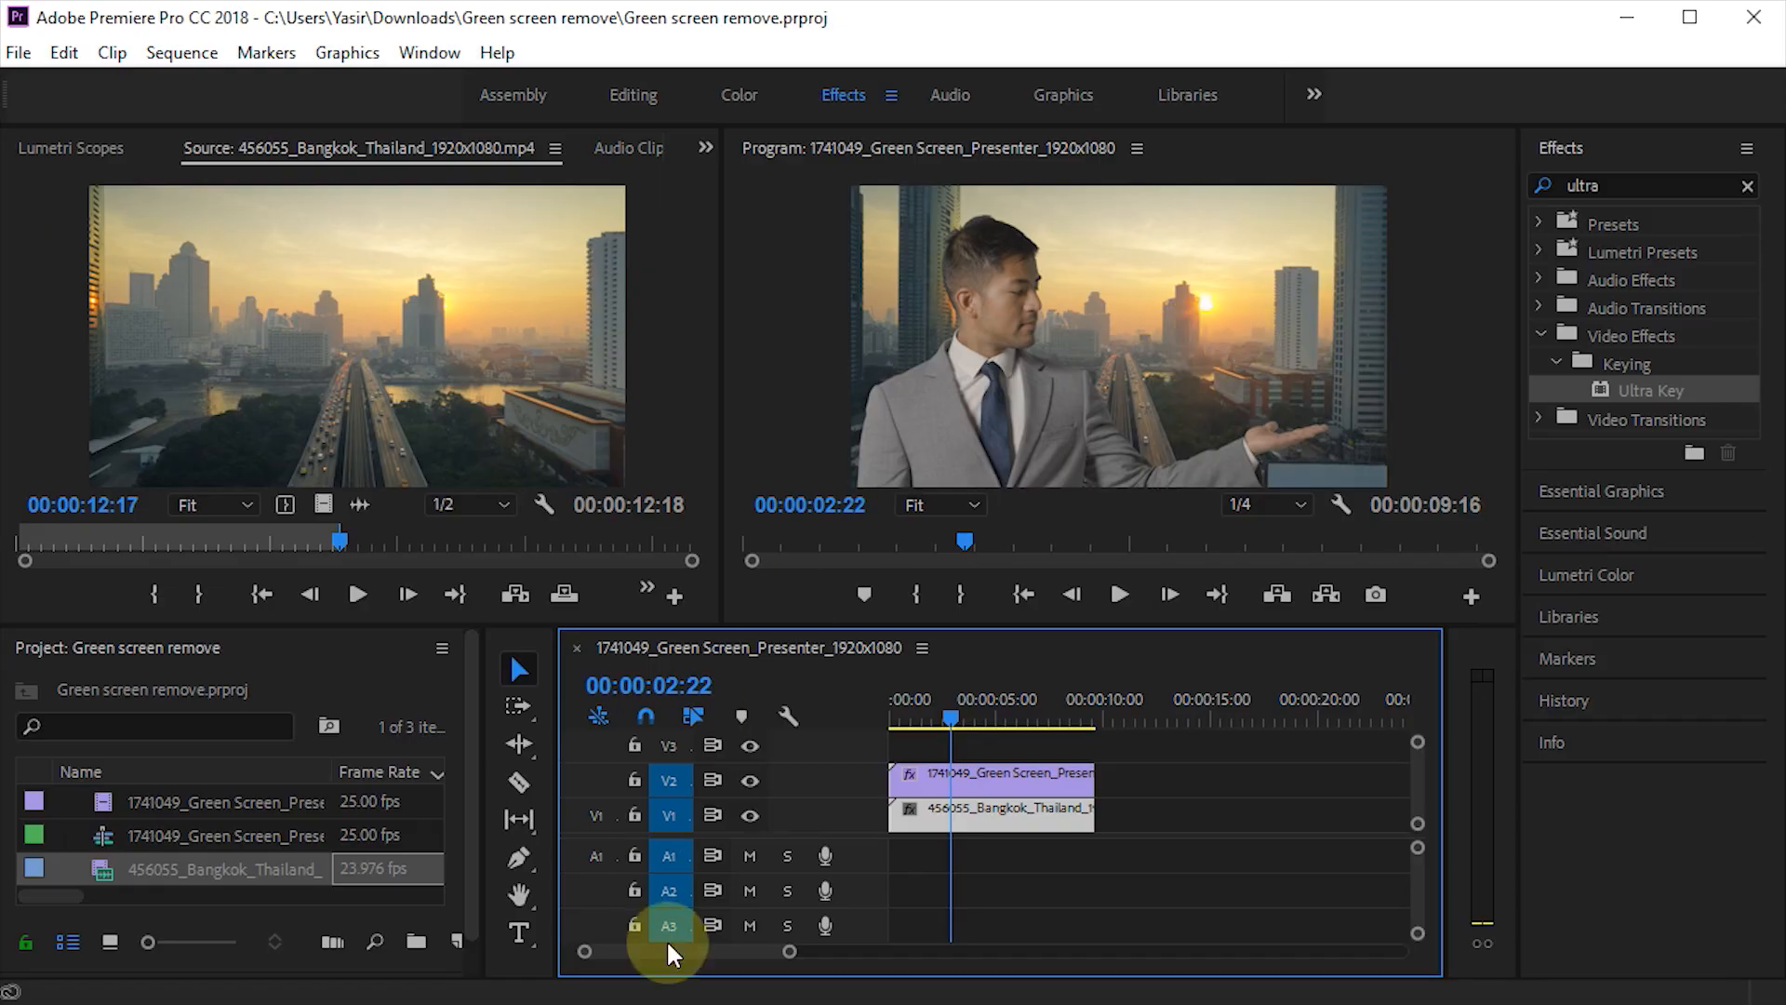
{"action": "left_click", "coordinate": [487, 968]}
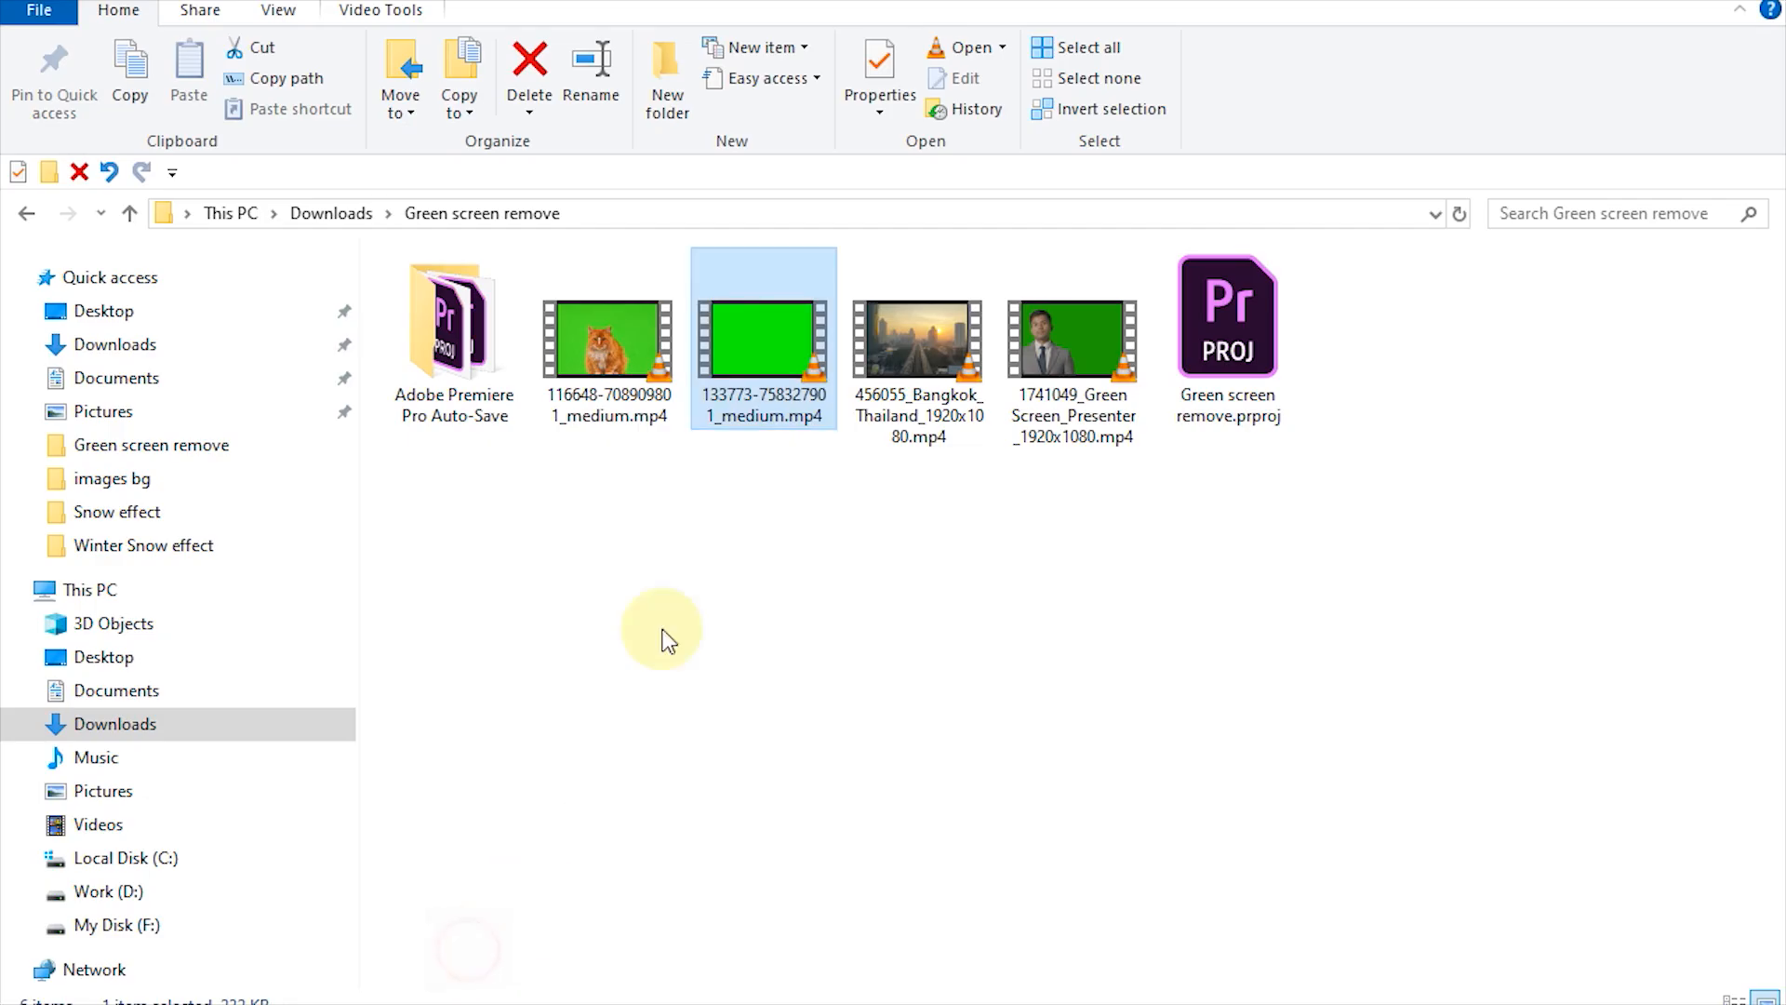
{"action": "left_click", "coordinate": [618, 316]}
{"action": "left_click", "coordinate": [747, 335]}
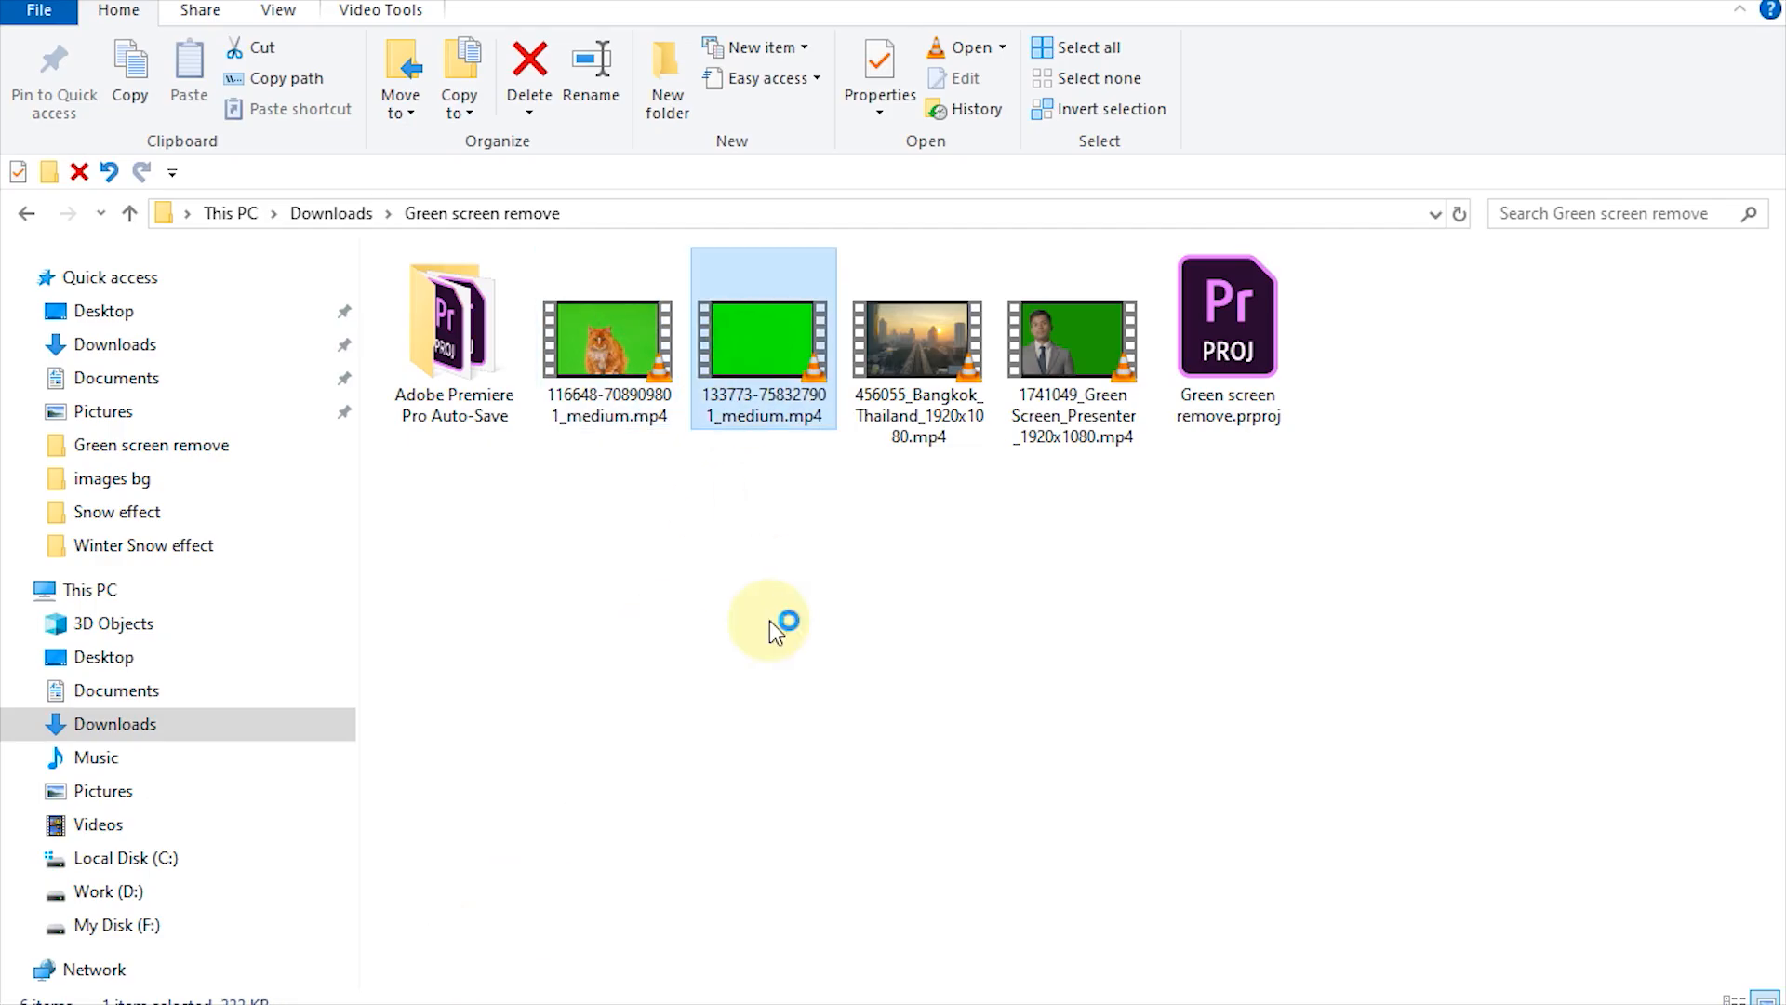
{"action": "key", "text": "Return"}
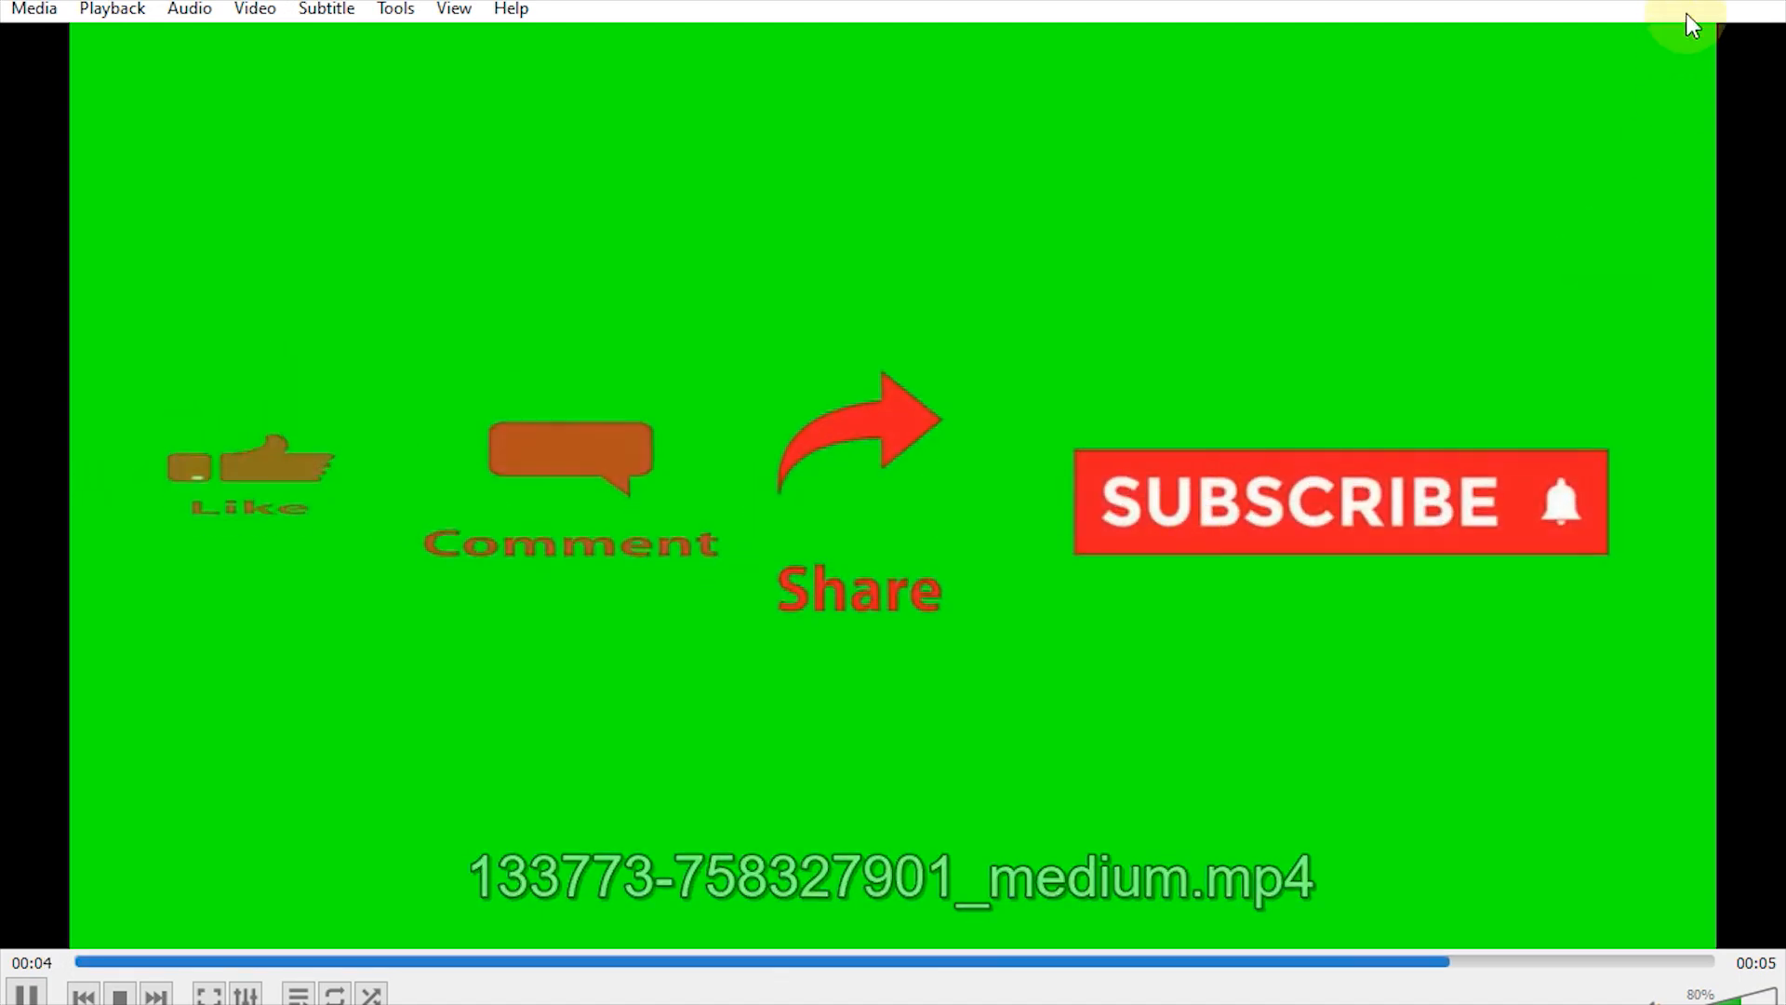
{"action": "key", "text": "alt+F4"}
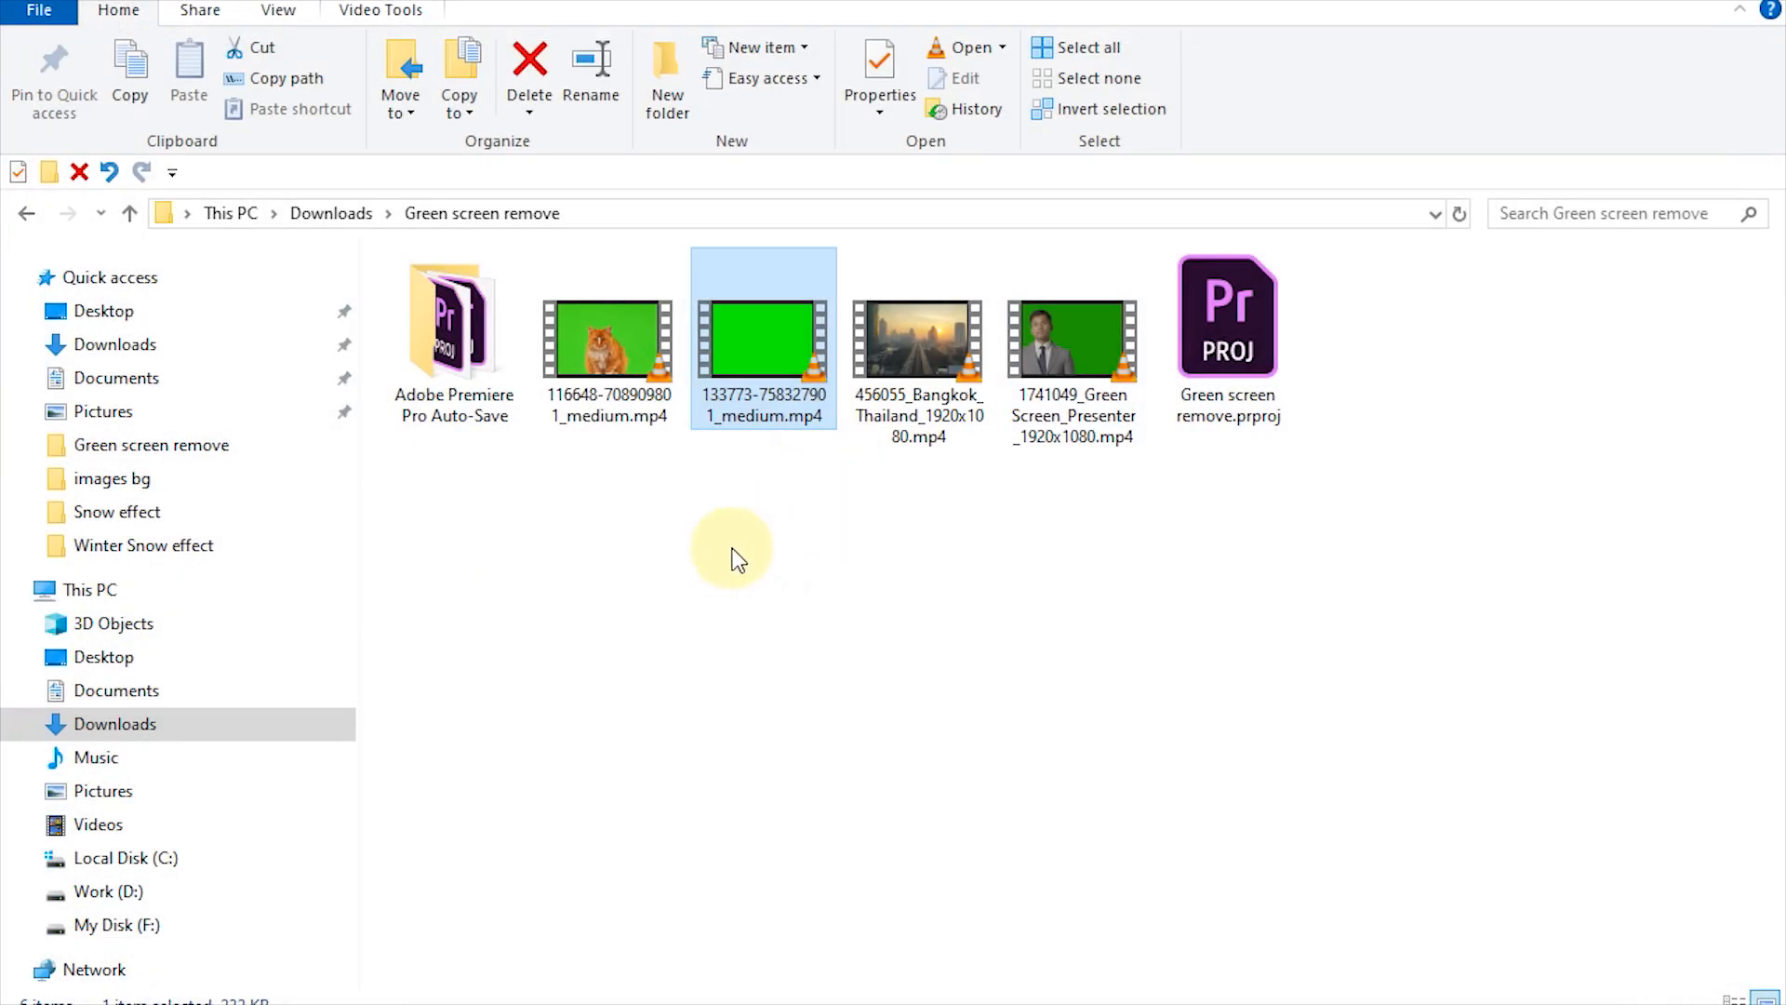
{"action": "left_click", "coordinate": [739, 349]}
{"action": "left_click_drag", "start_coordinate": [740, 353], "coordinate": [277, 828]}
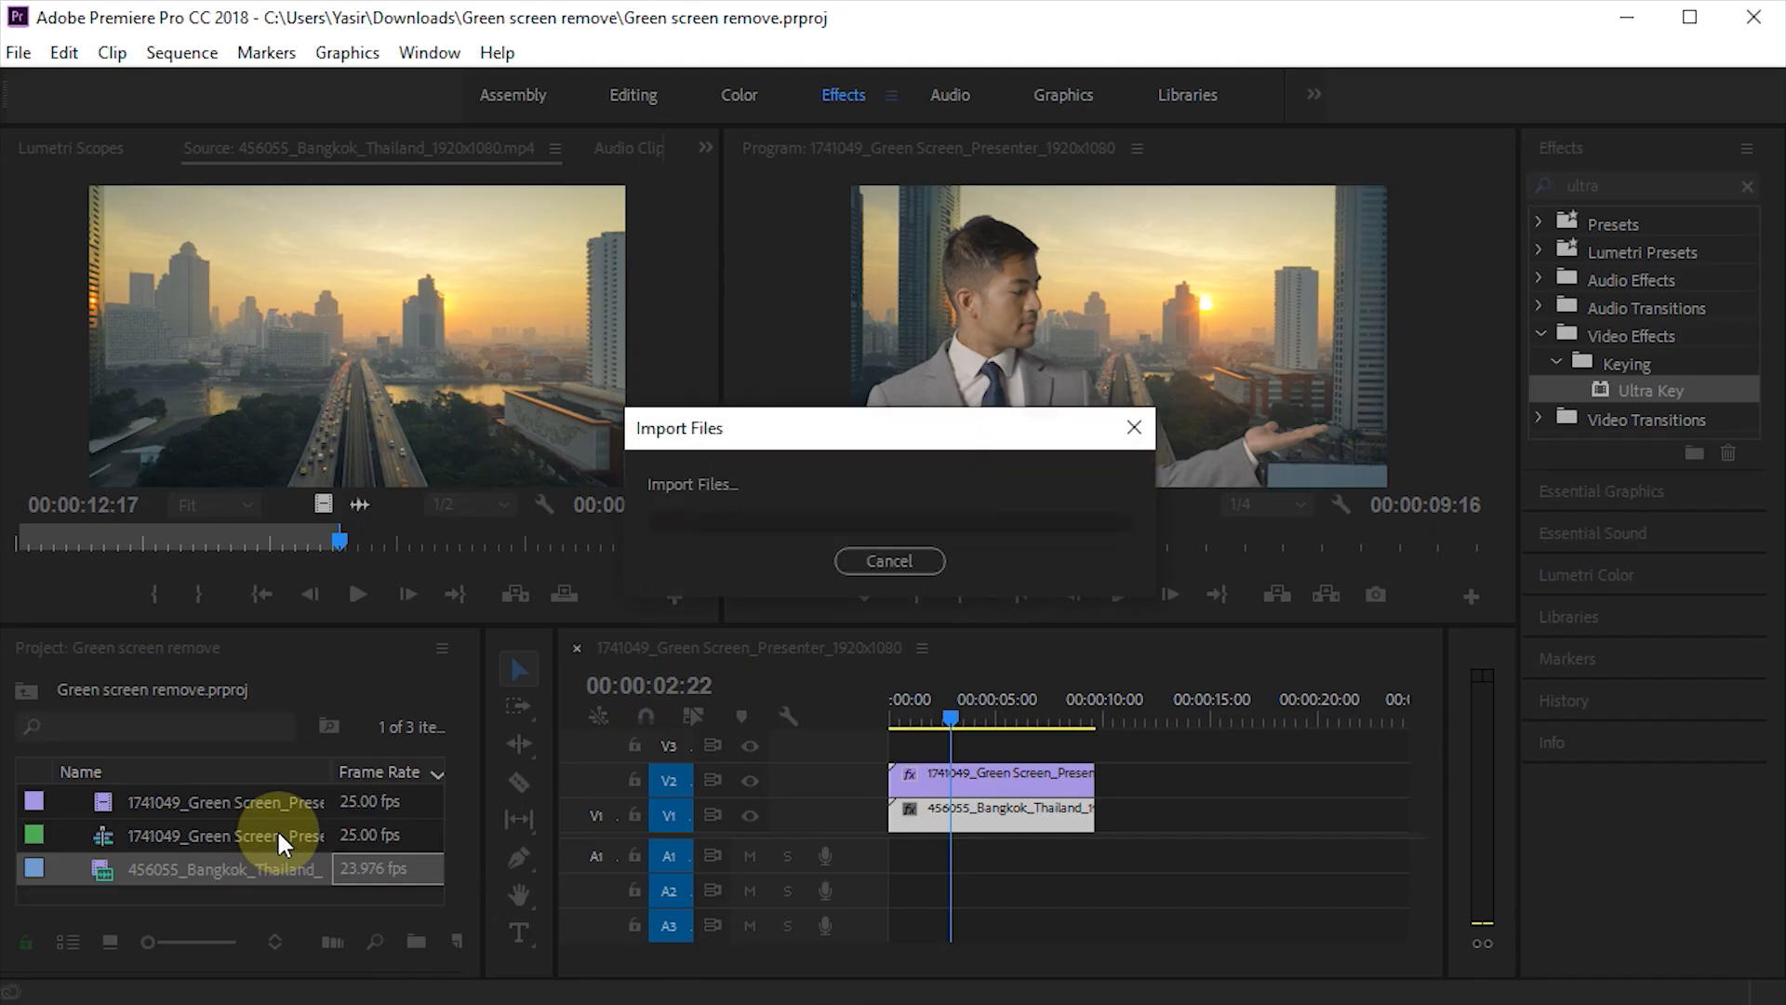
{"action": "double_click", "coordinate": [375, 868]}
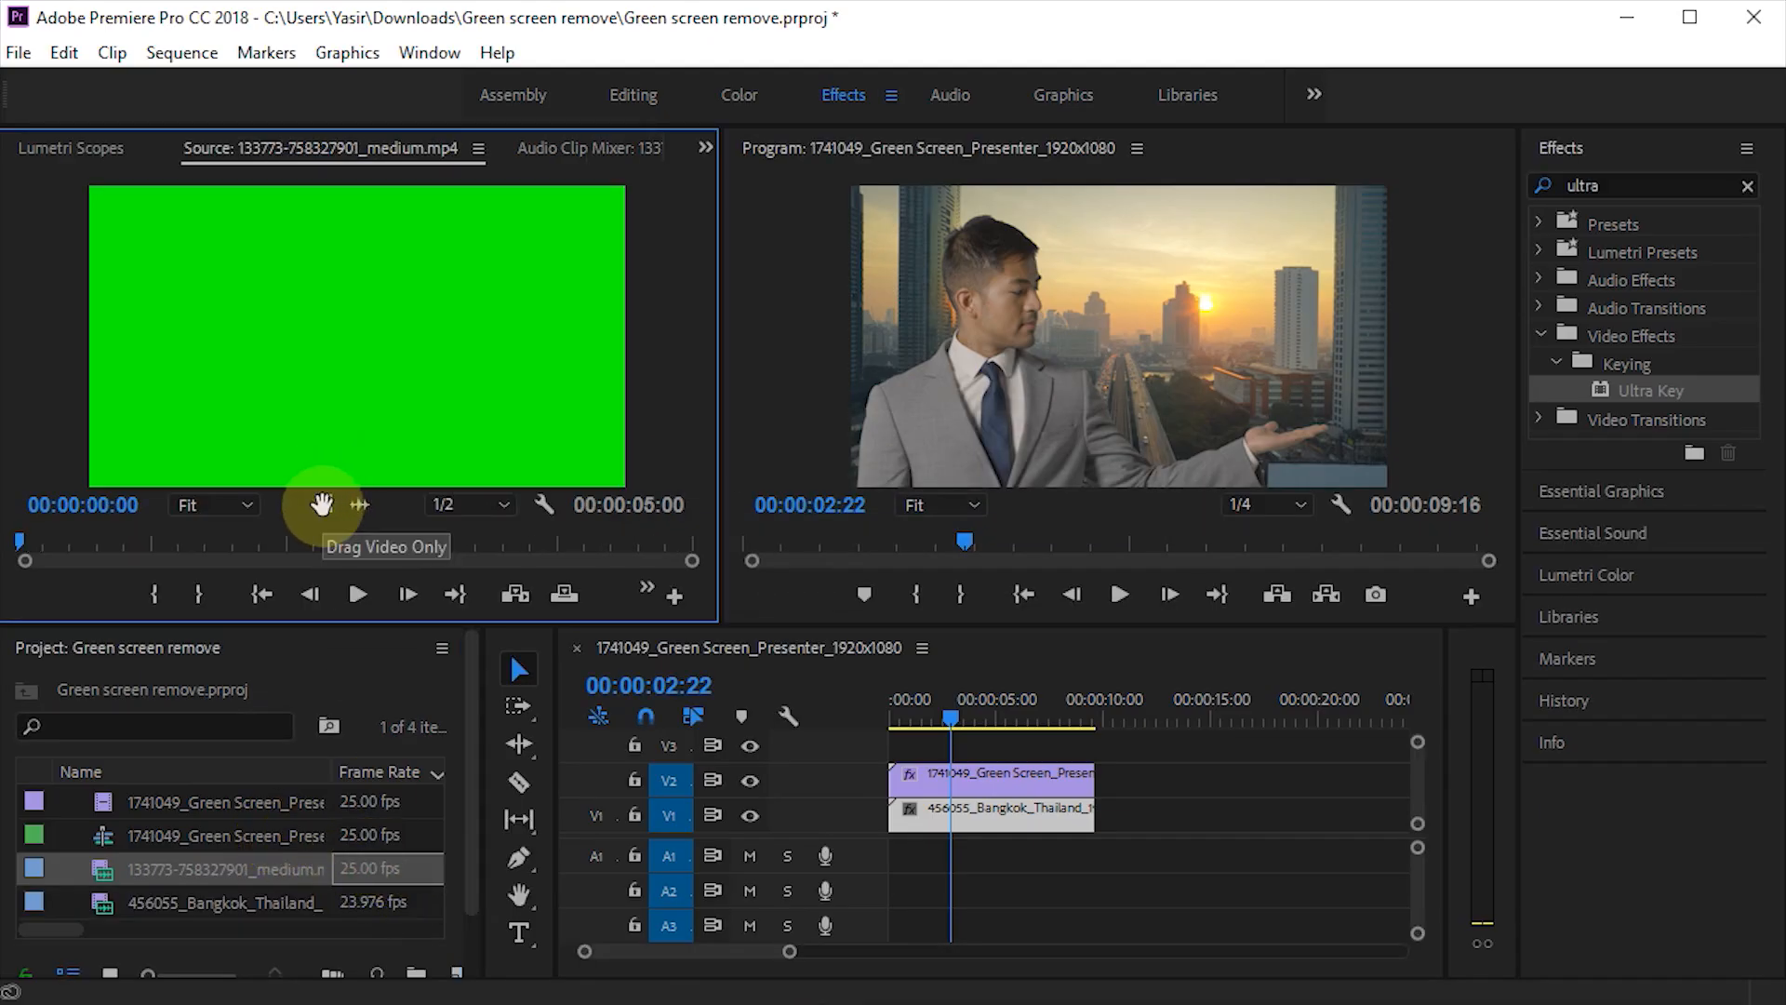
{"action": "left_click_drag", "start_coordinate": [322, 504], "coordinate": [963, 751]}
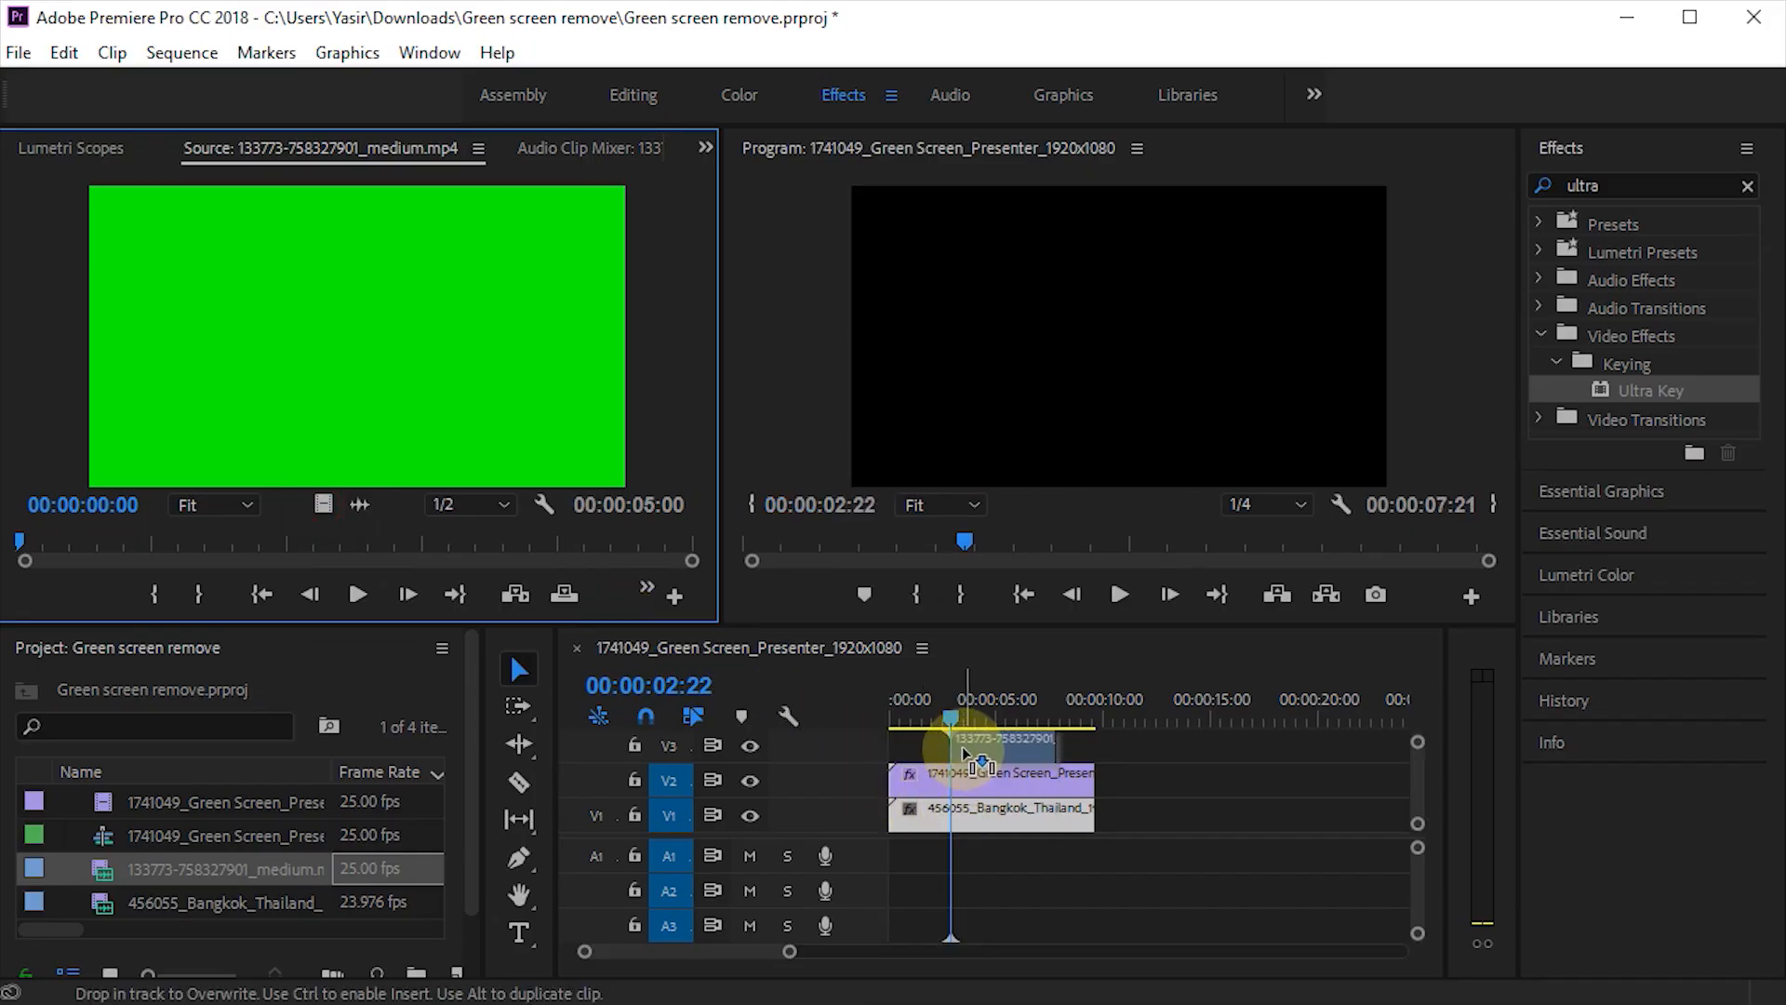
{"action": "left_click_drag", "start_coordinate": [962, 752], "coordinate": [965, 748]}
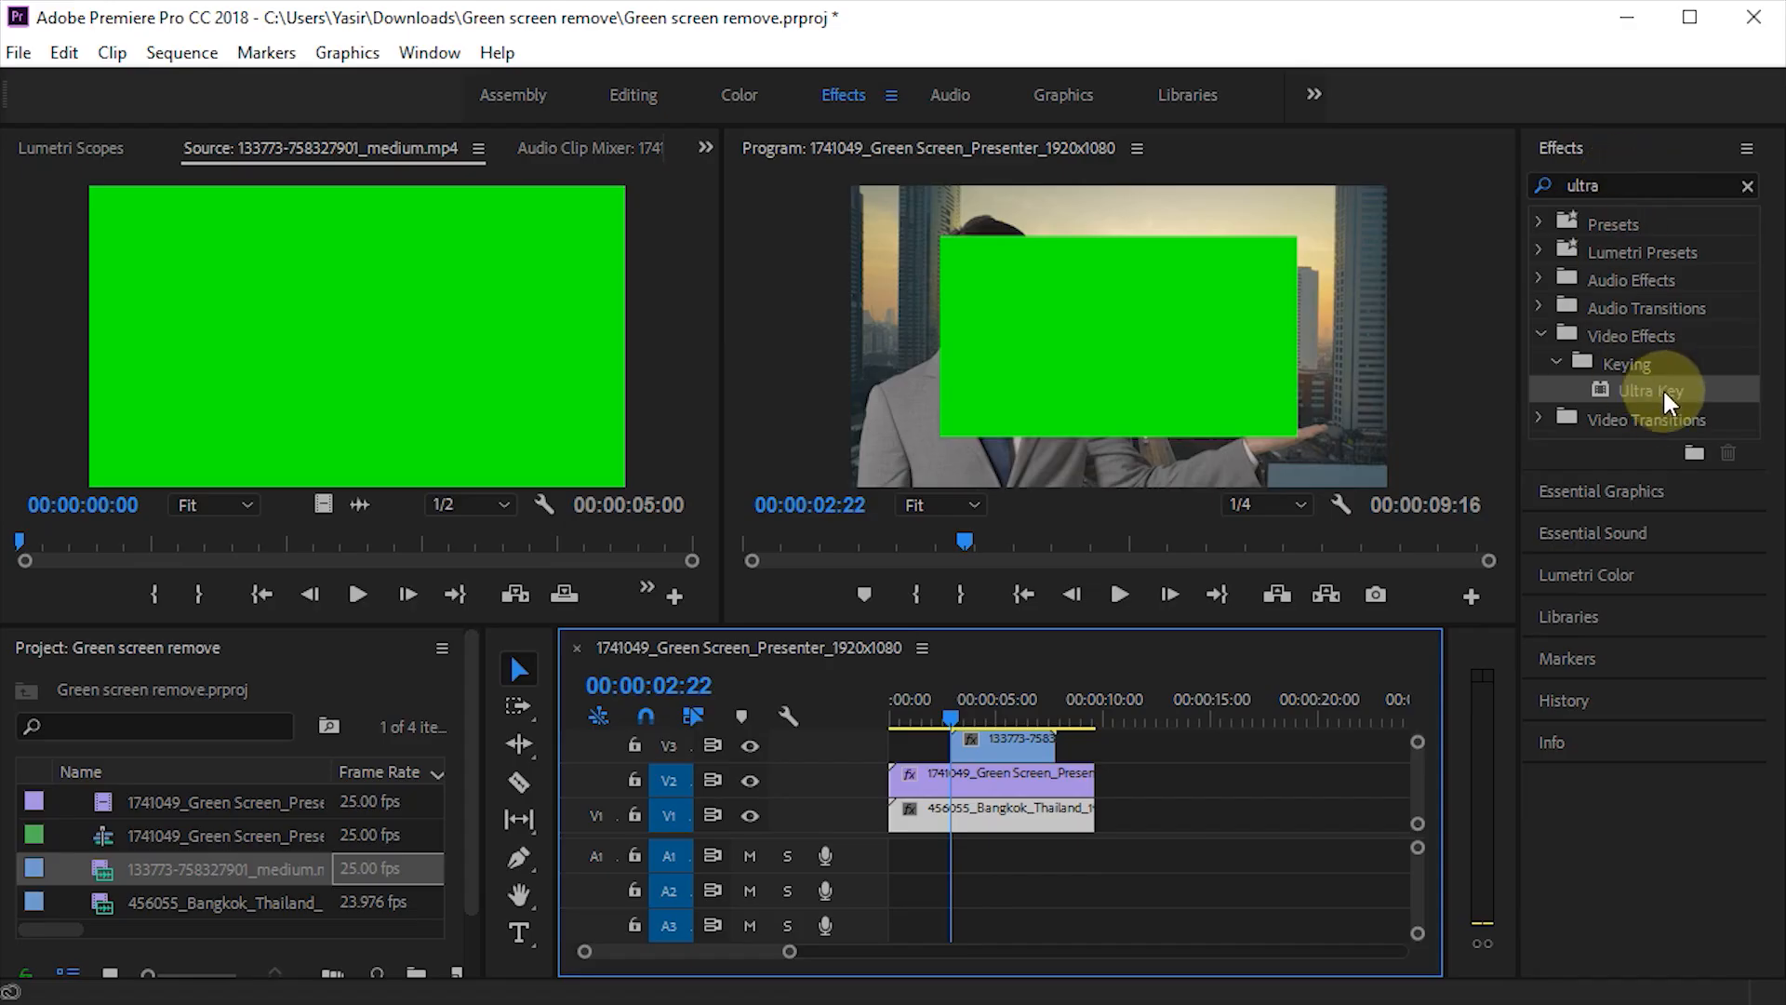
Apply Ultra Key to the subscribe animation clip on V3 and sample its green background as the key color.
{"action": "left_click_drag", "start_coordinate": [1661, 386], "coordinate": [1011, 742]}
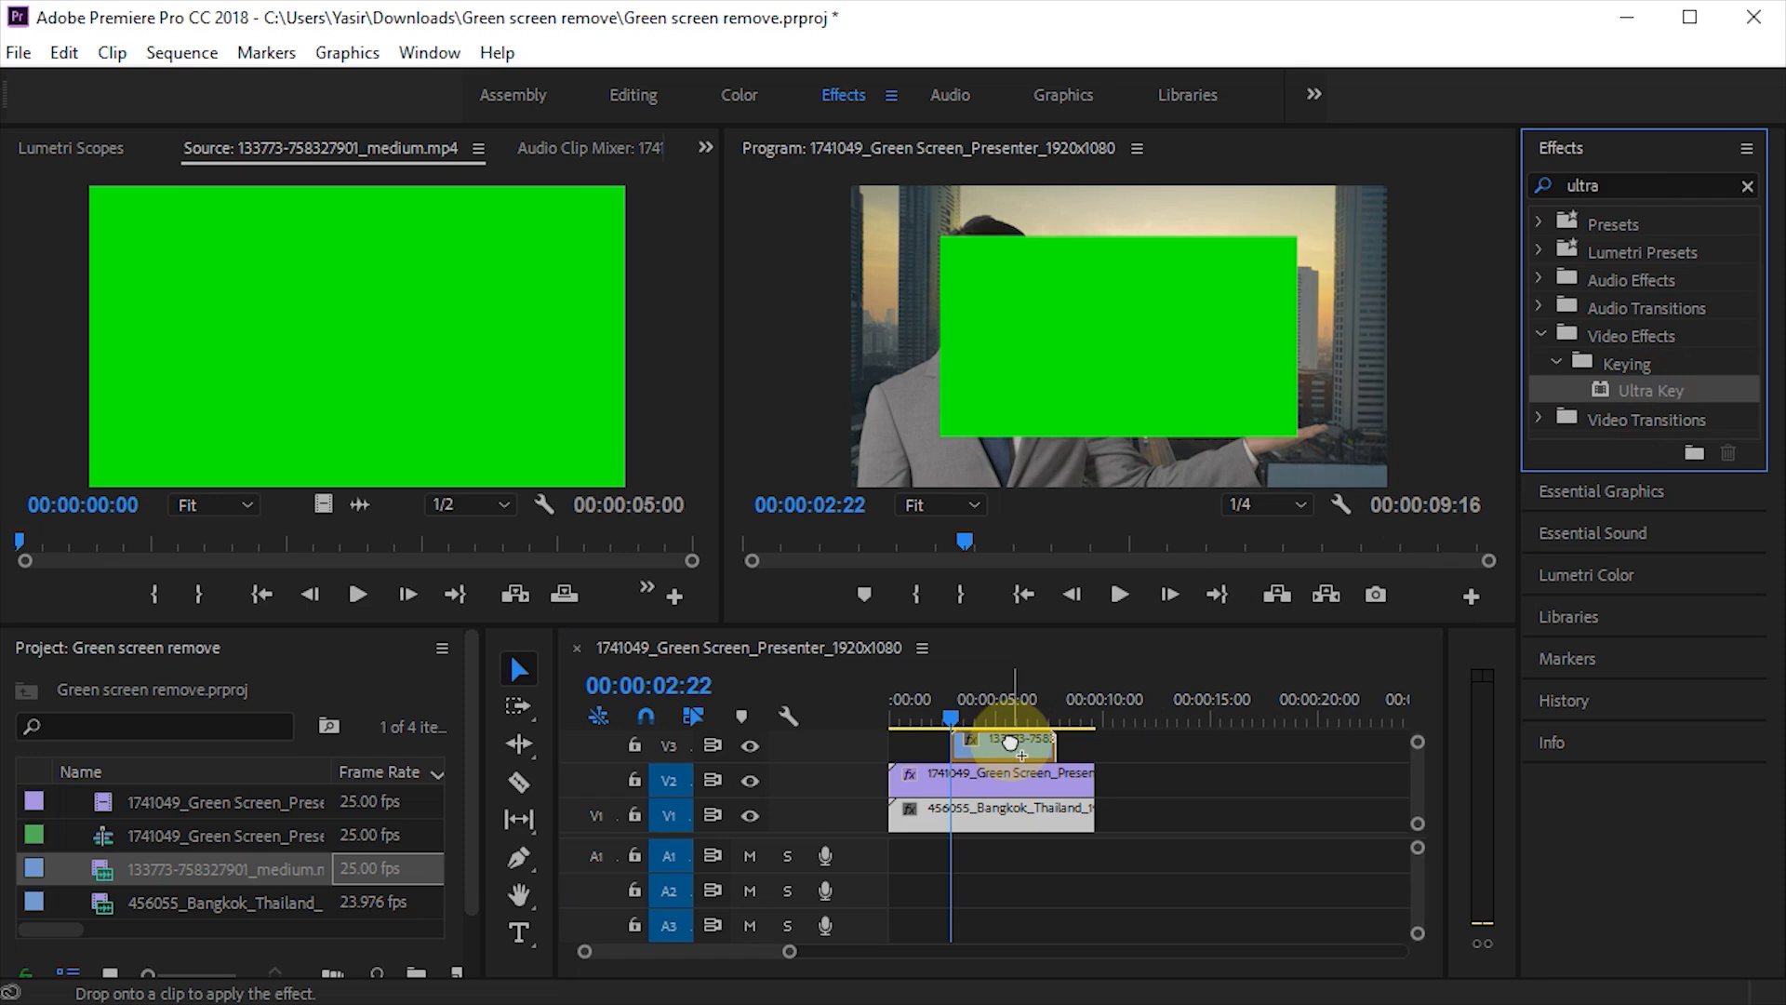
{"action": "left_click_drag", "start_coordinate": [1010, 740], "coordinate": [1010, 739]}
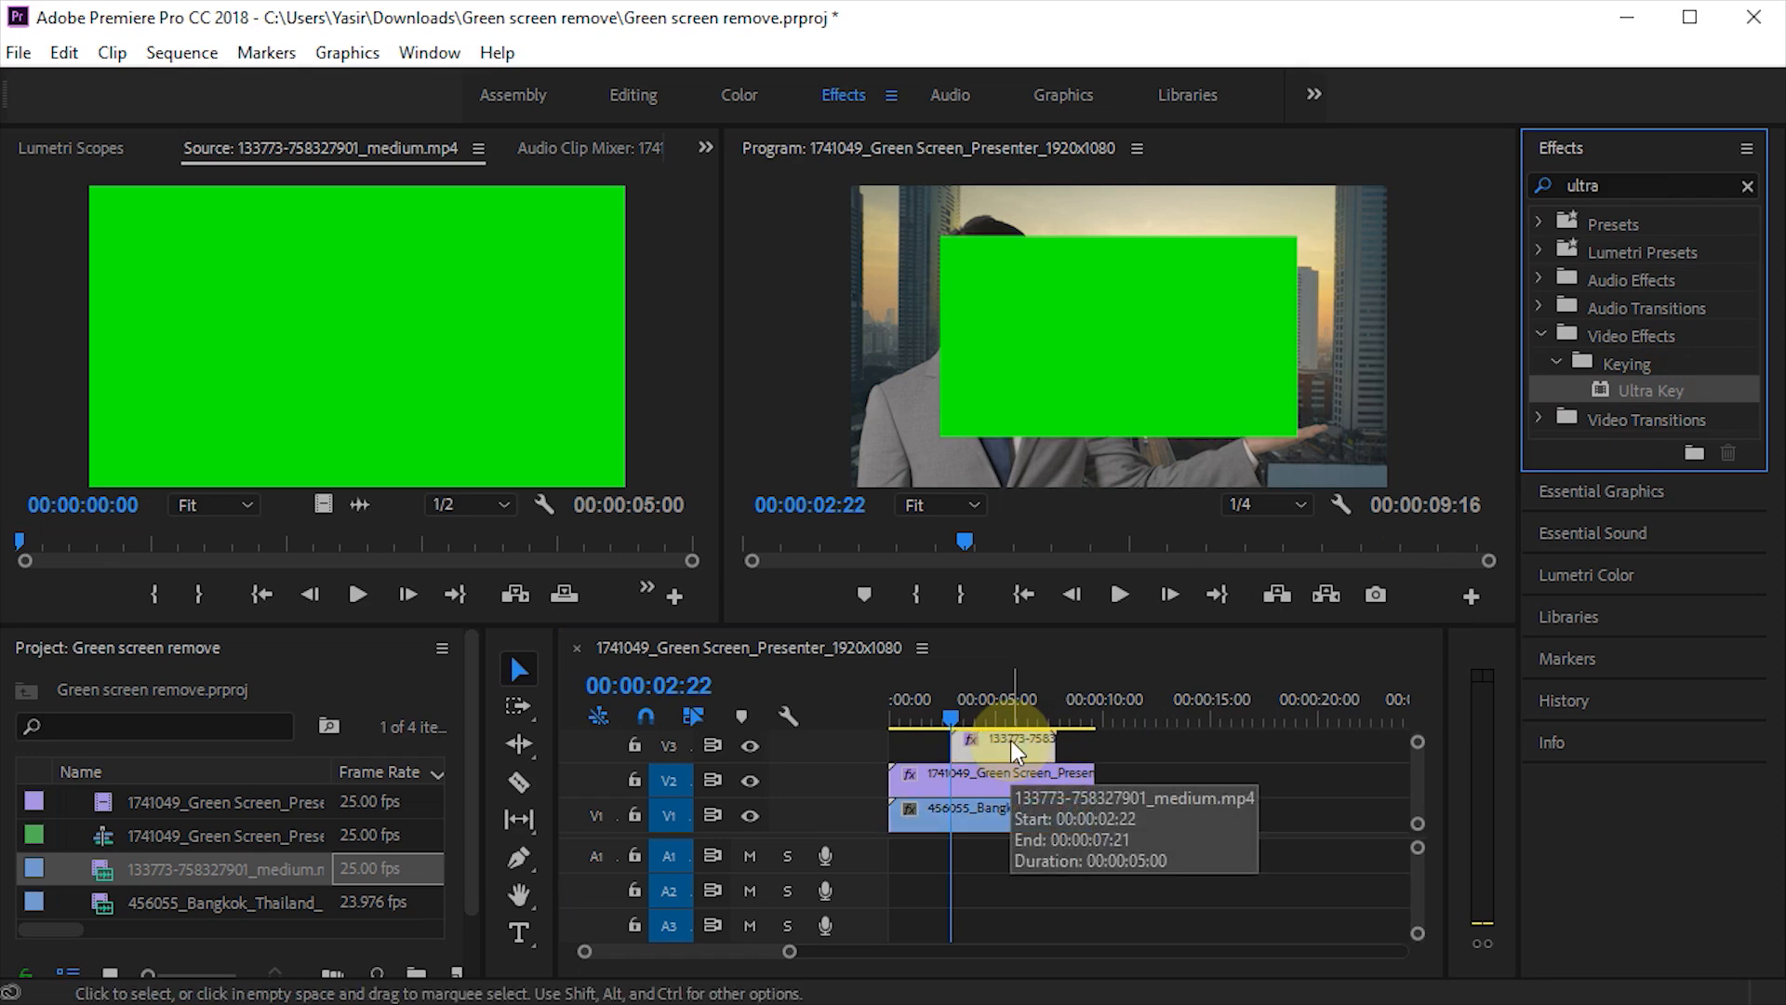
{"action": "left_click", "coordinate": [705, 147]}
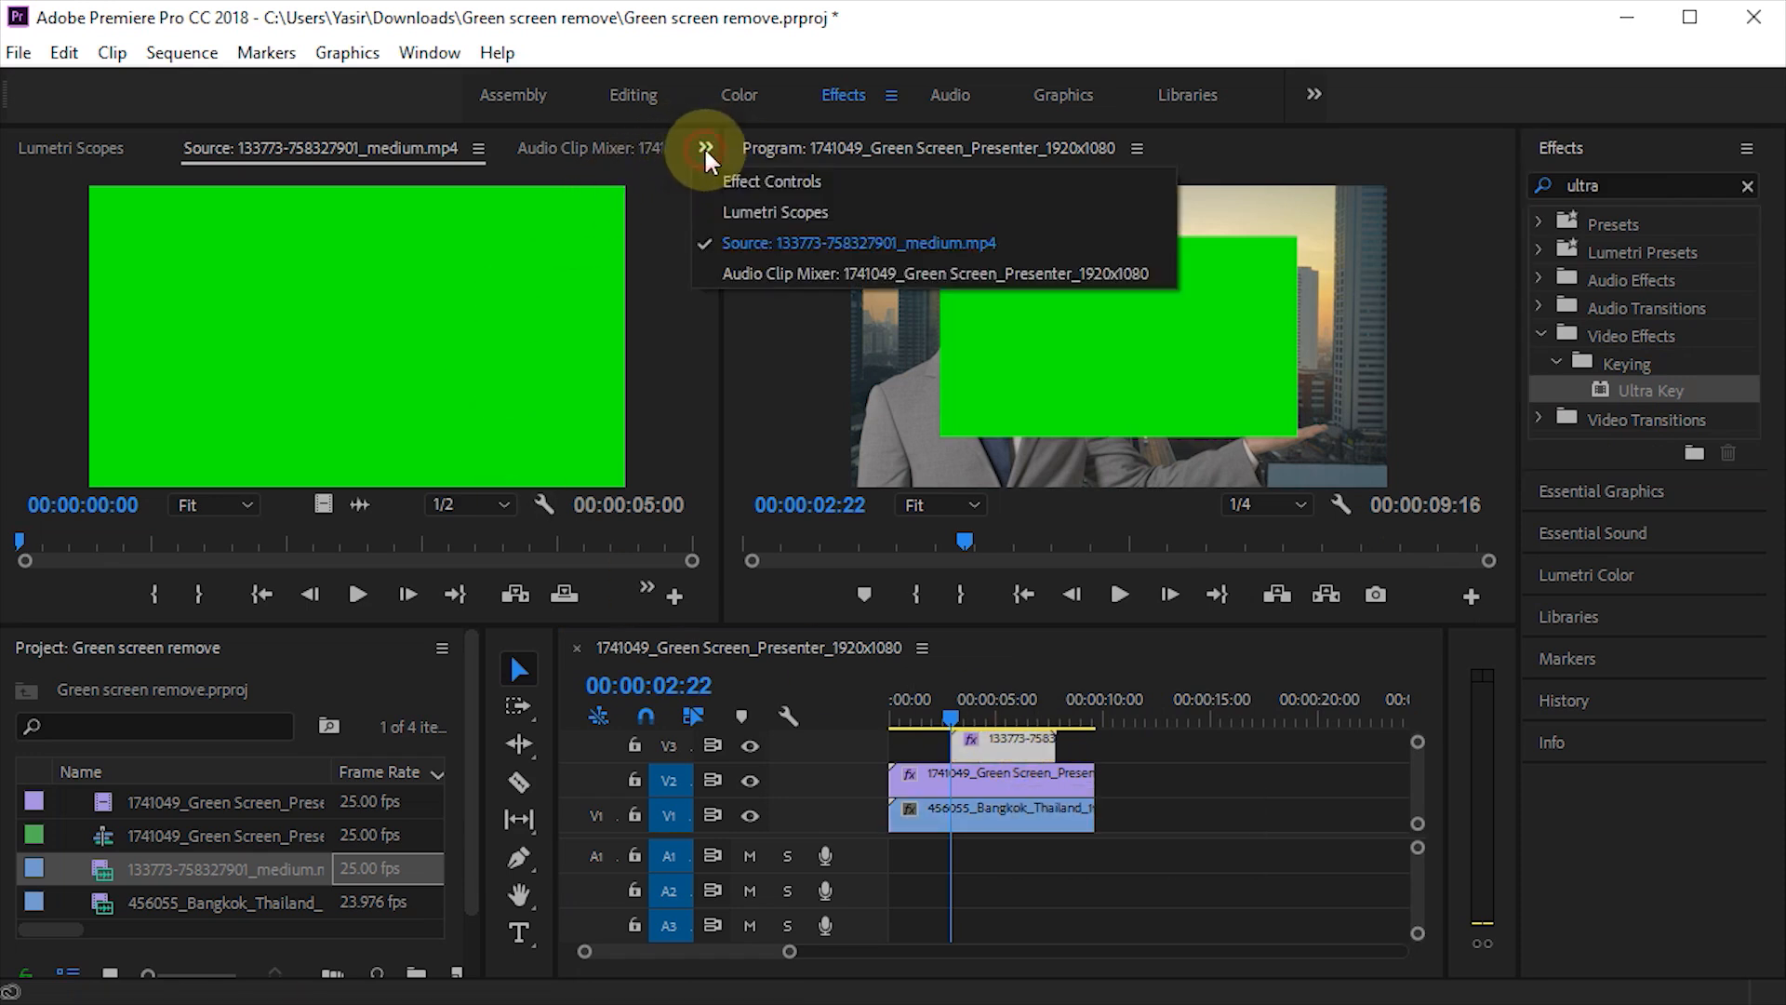
{"action": "left_click", "coordinate": [760, 184]}
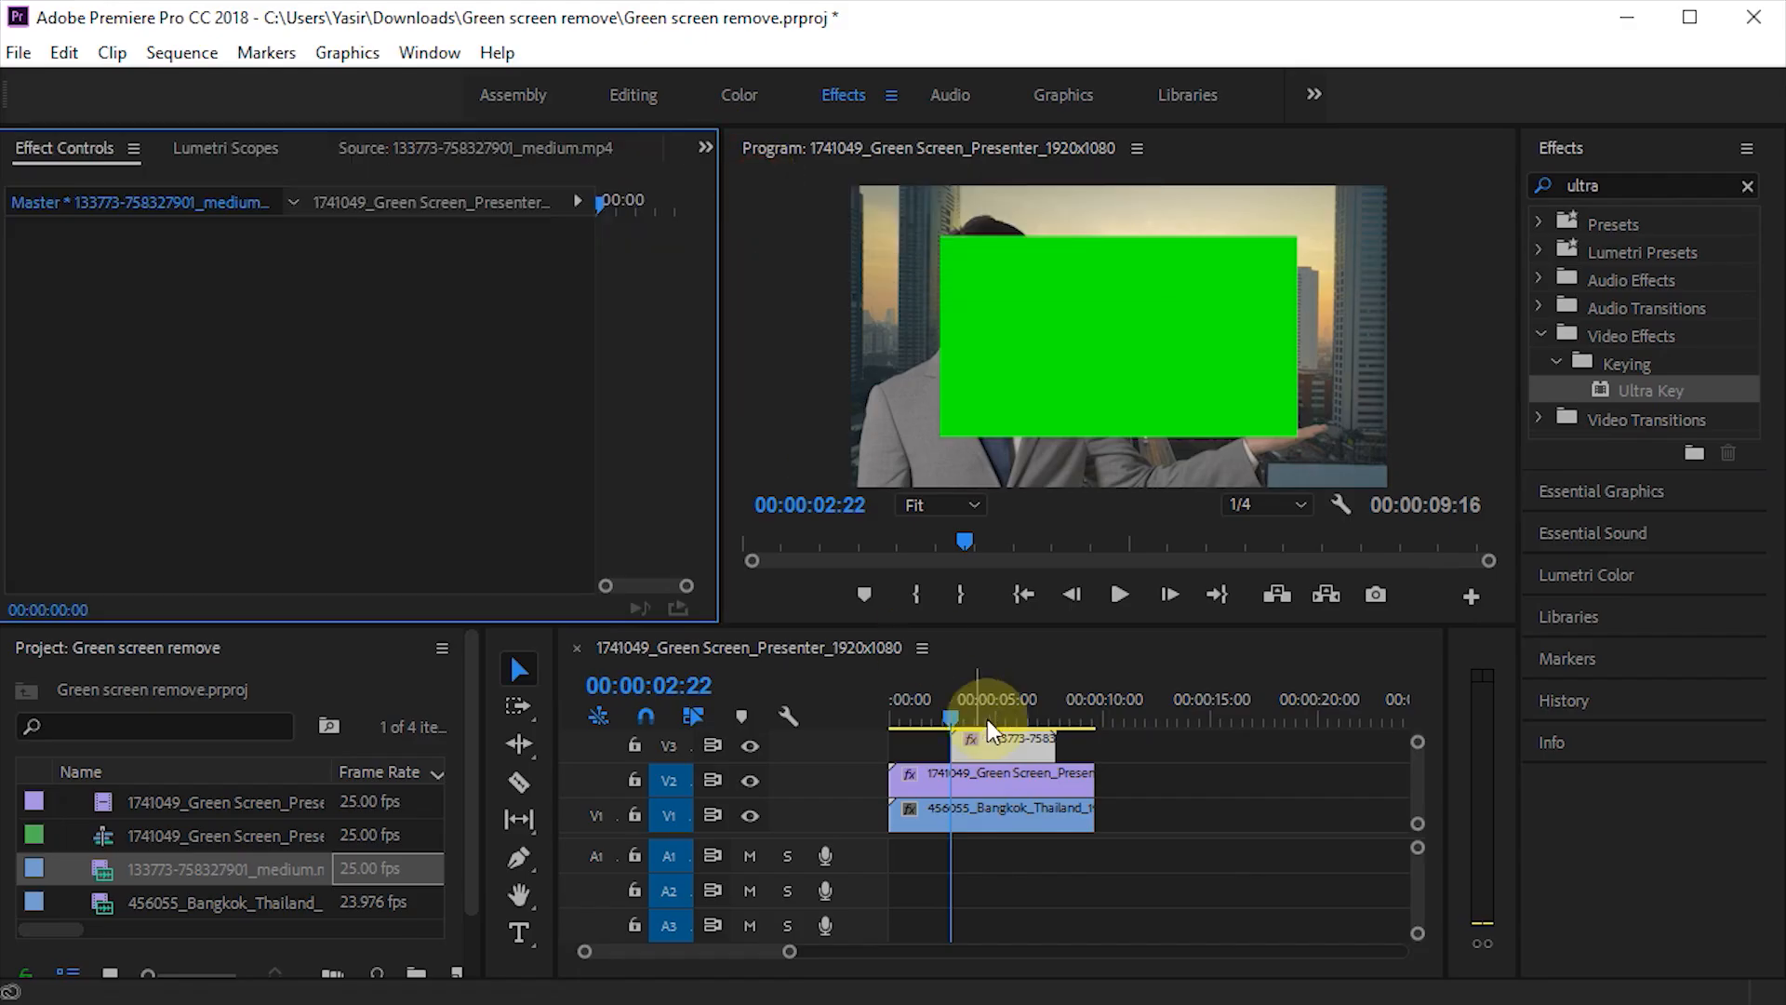
{"action": "left_click", "coordinate": [1019, 739]}
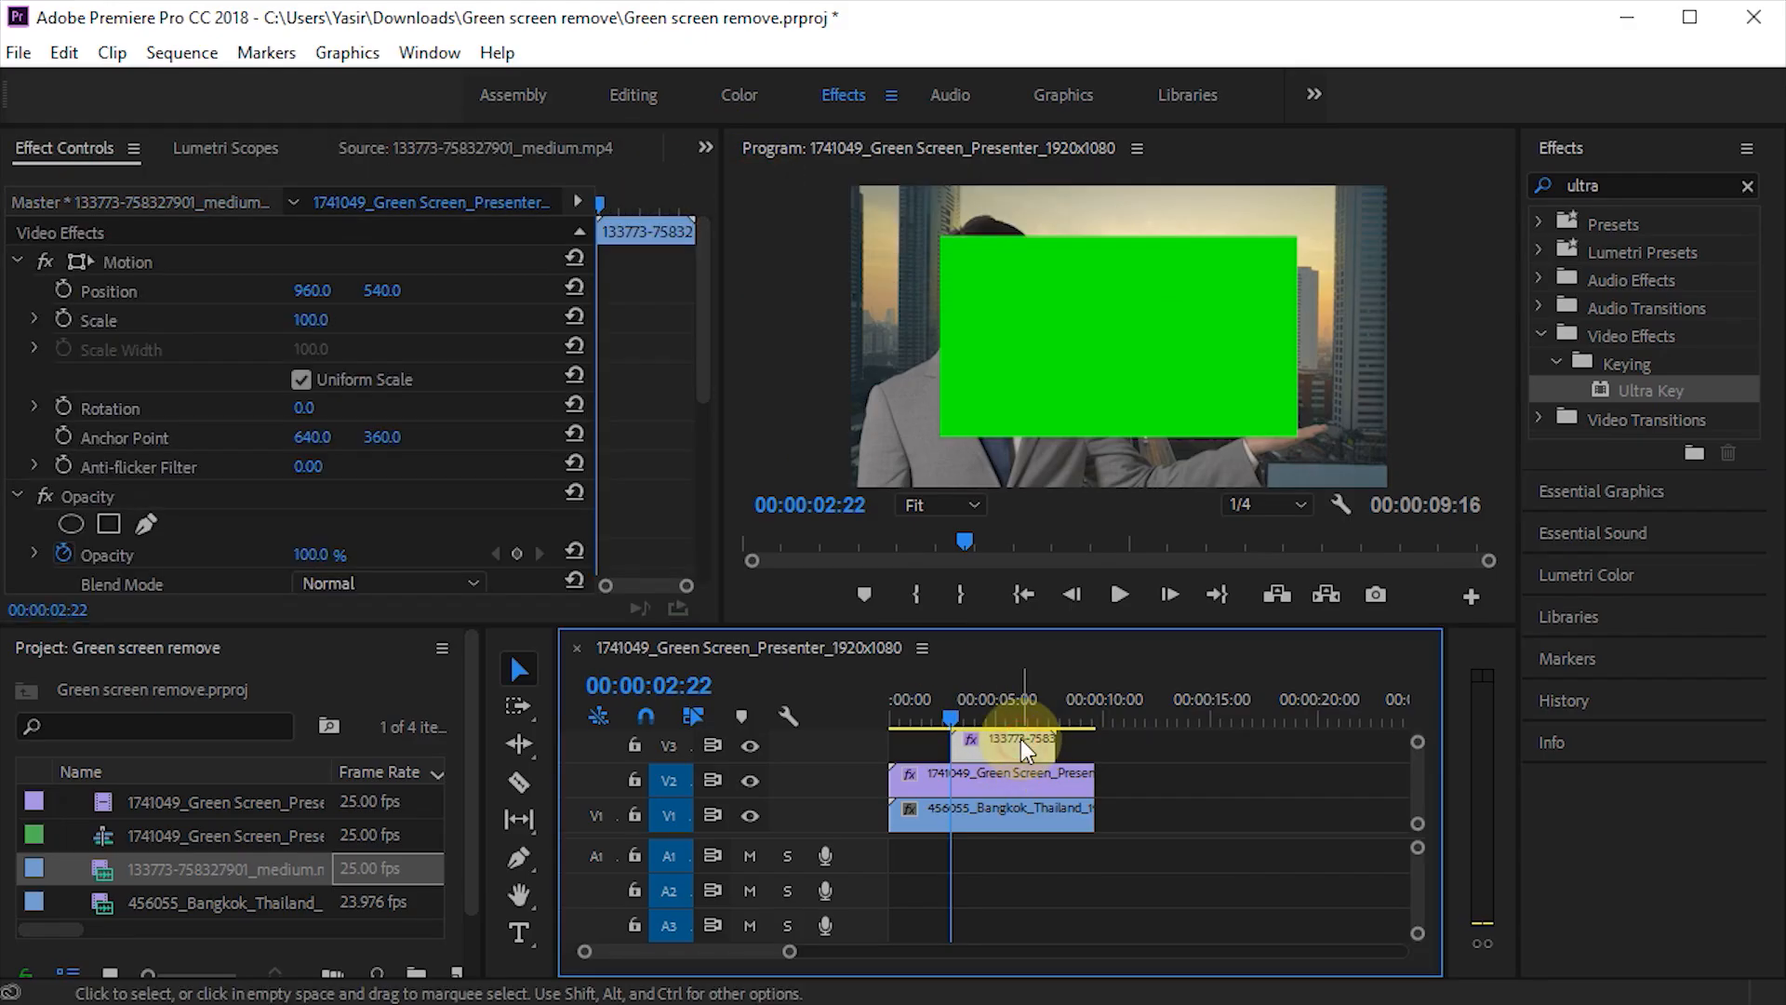
{"action": "left_click_drag", "start_coordinate": [696, 257], "coordinate": [690, 452]}
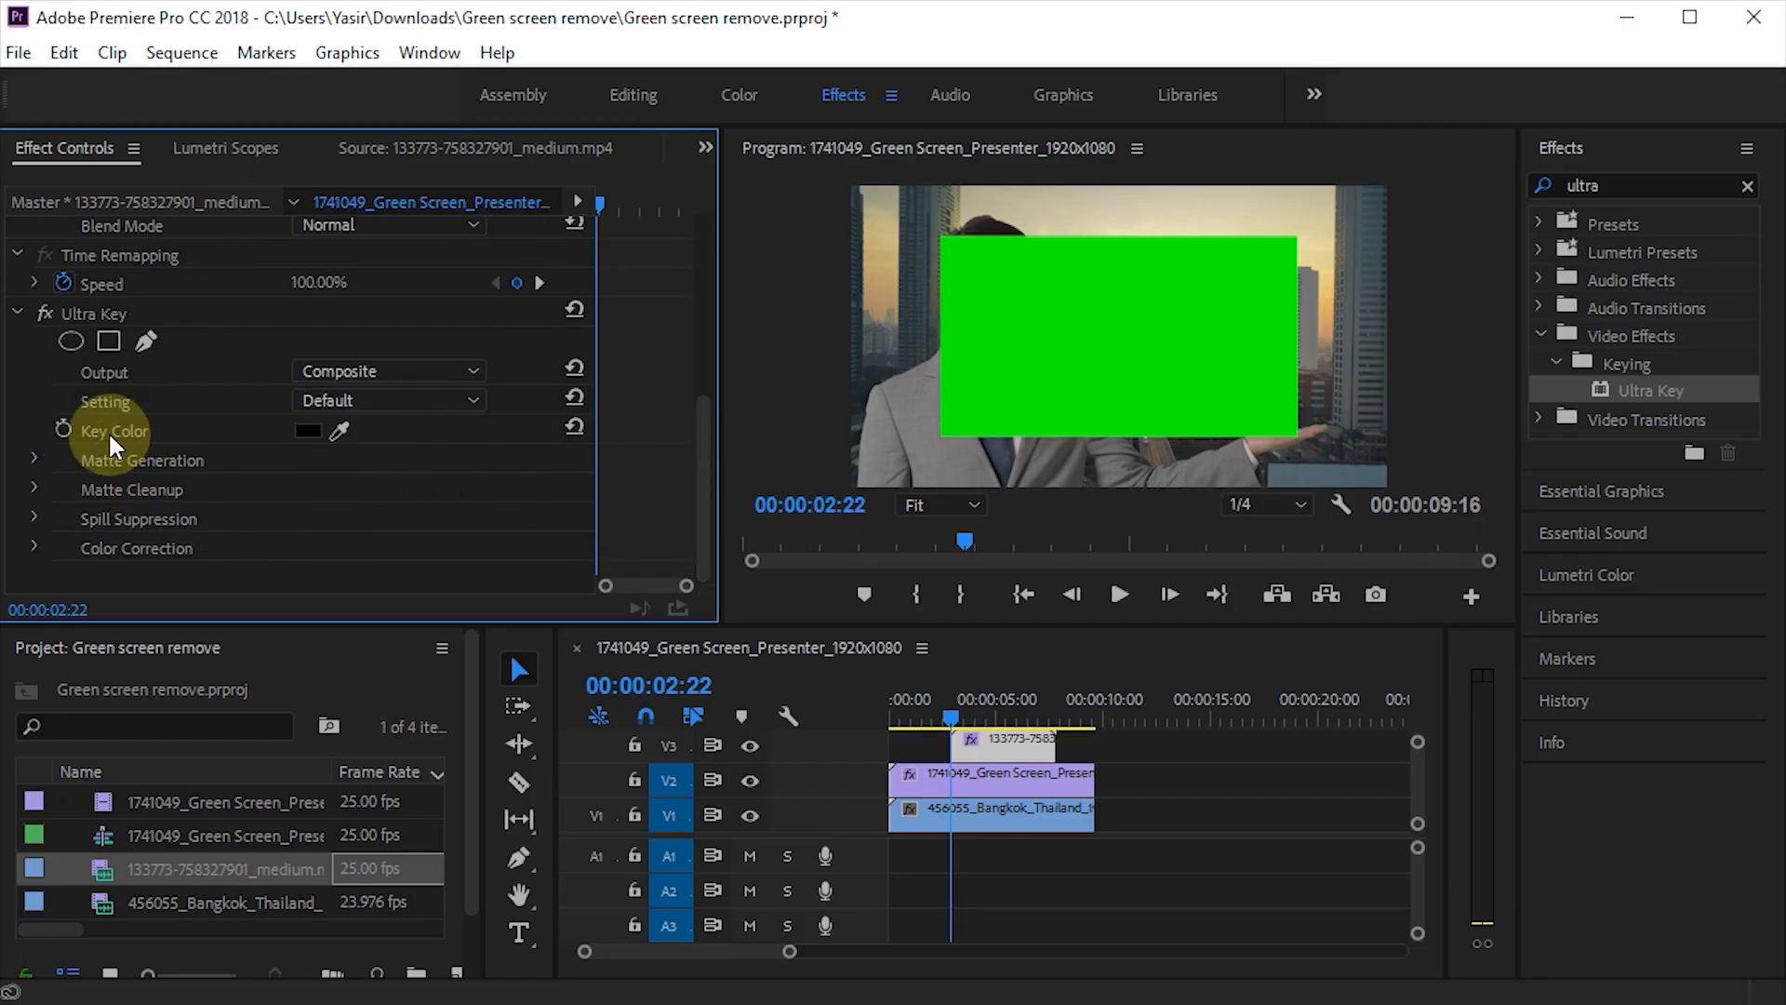
{"action": "left_click", "coordinate": [340, 430]}
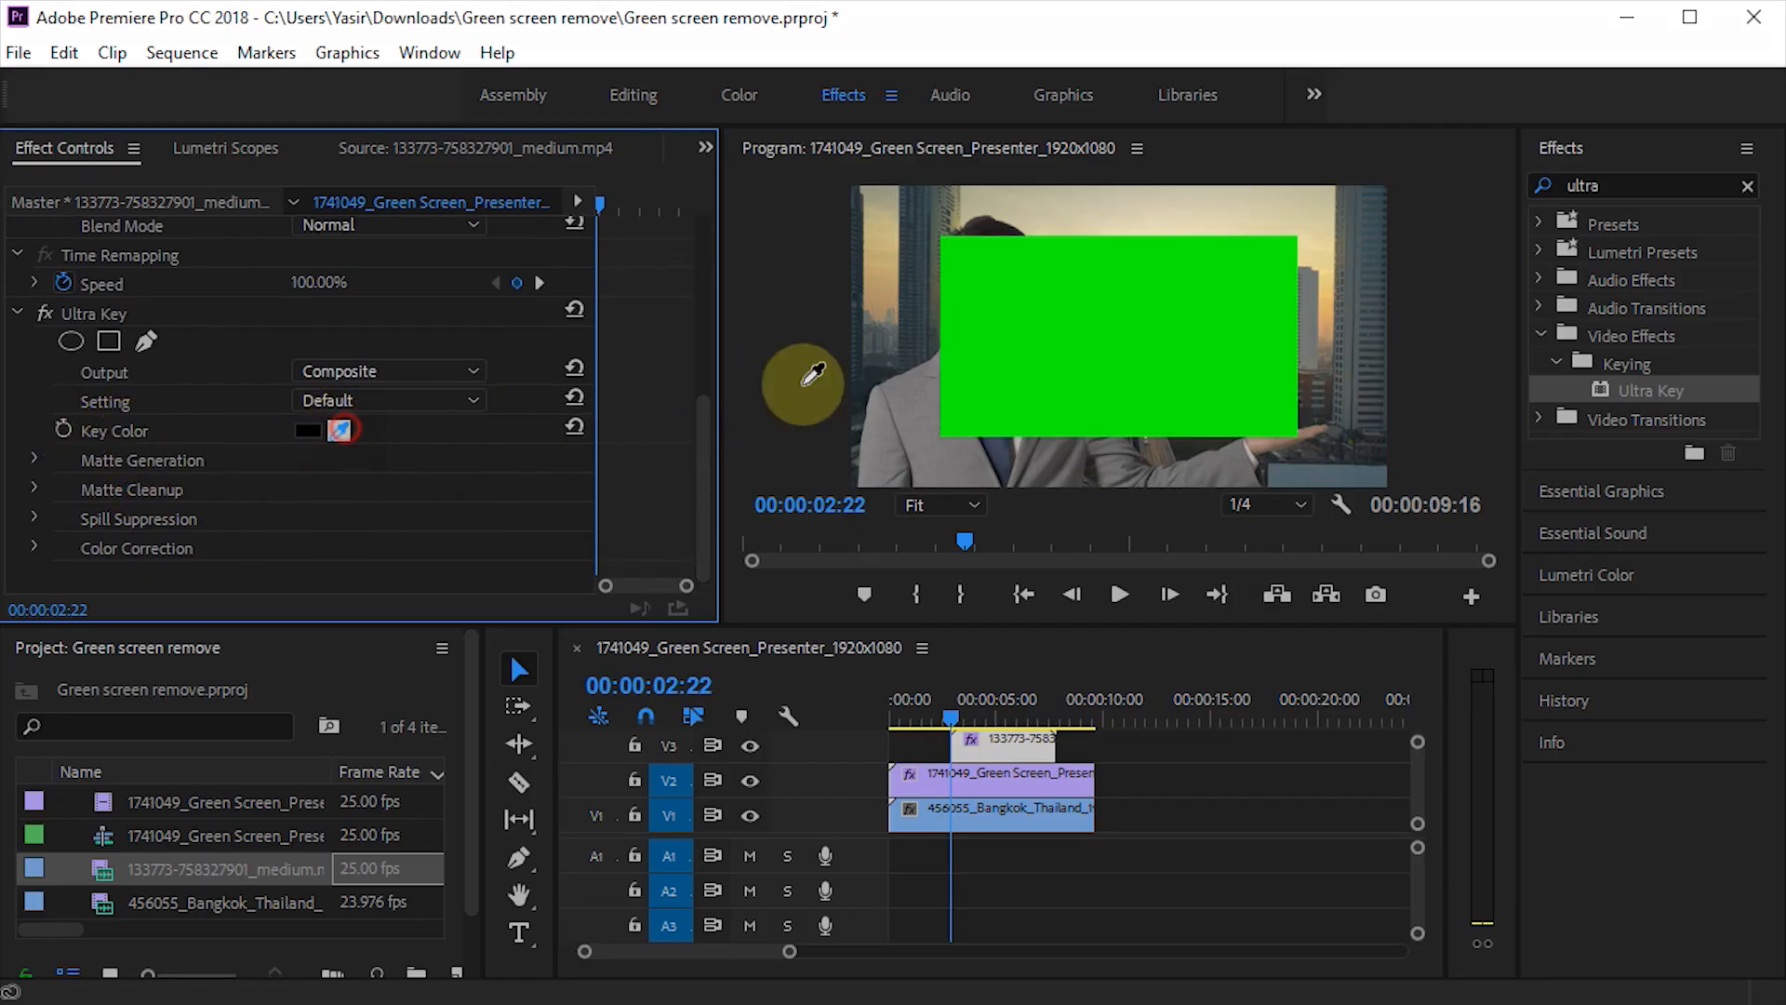
{"action": "left_click", "coordinate": [1032, 294]}
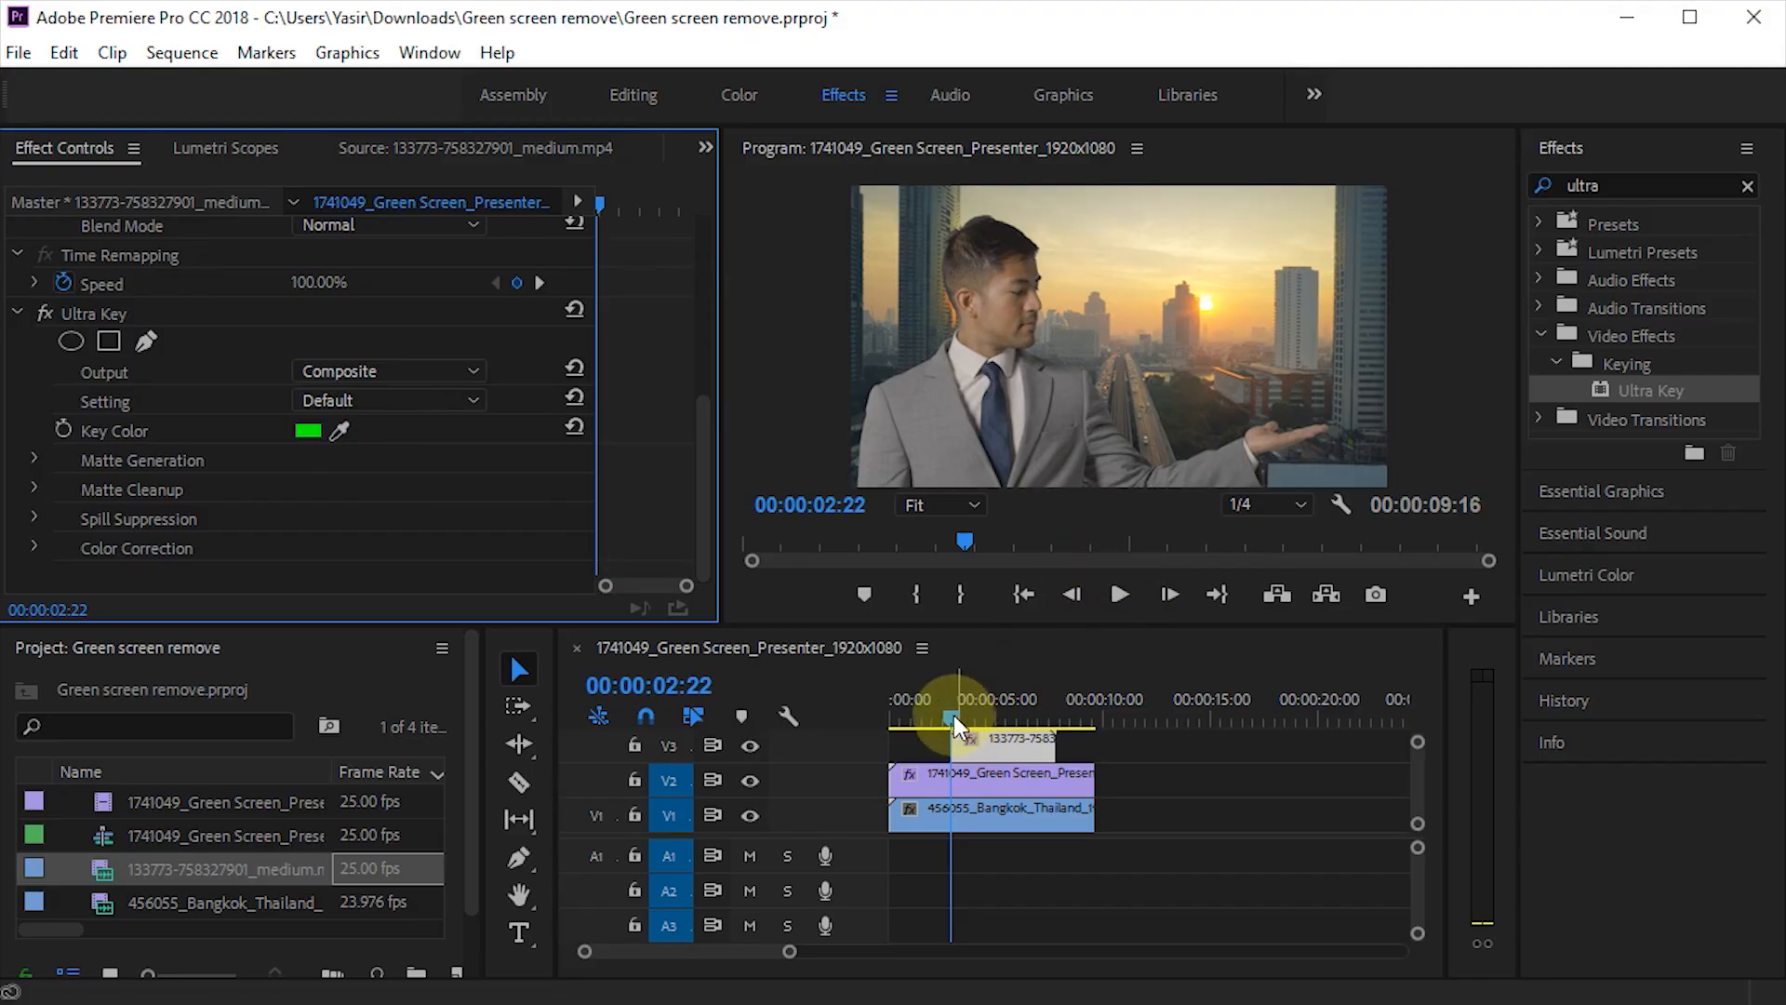
At 00:00:03:24, set the V3 clip's scale to 56 and its position to 1264, 604.
{"action": "mouse_move", "coordinate": [952, 714]}
{"action": "left_mouse_down"}
{"action": "mouse_move", "coordinate": [1026, 718]}
{"action": "mouse_move", "coordinate": [976, 723]}
{"action": "left_mouse_up"}
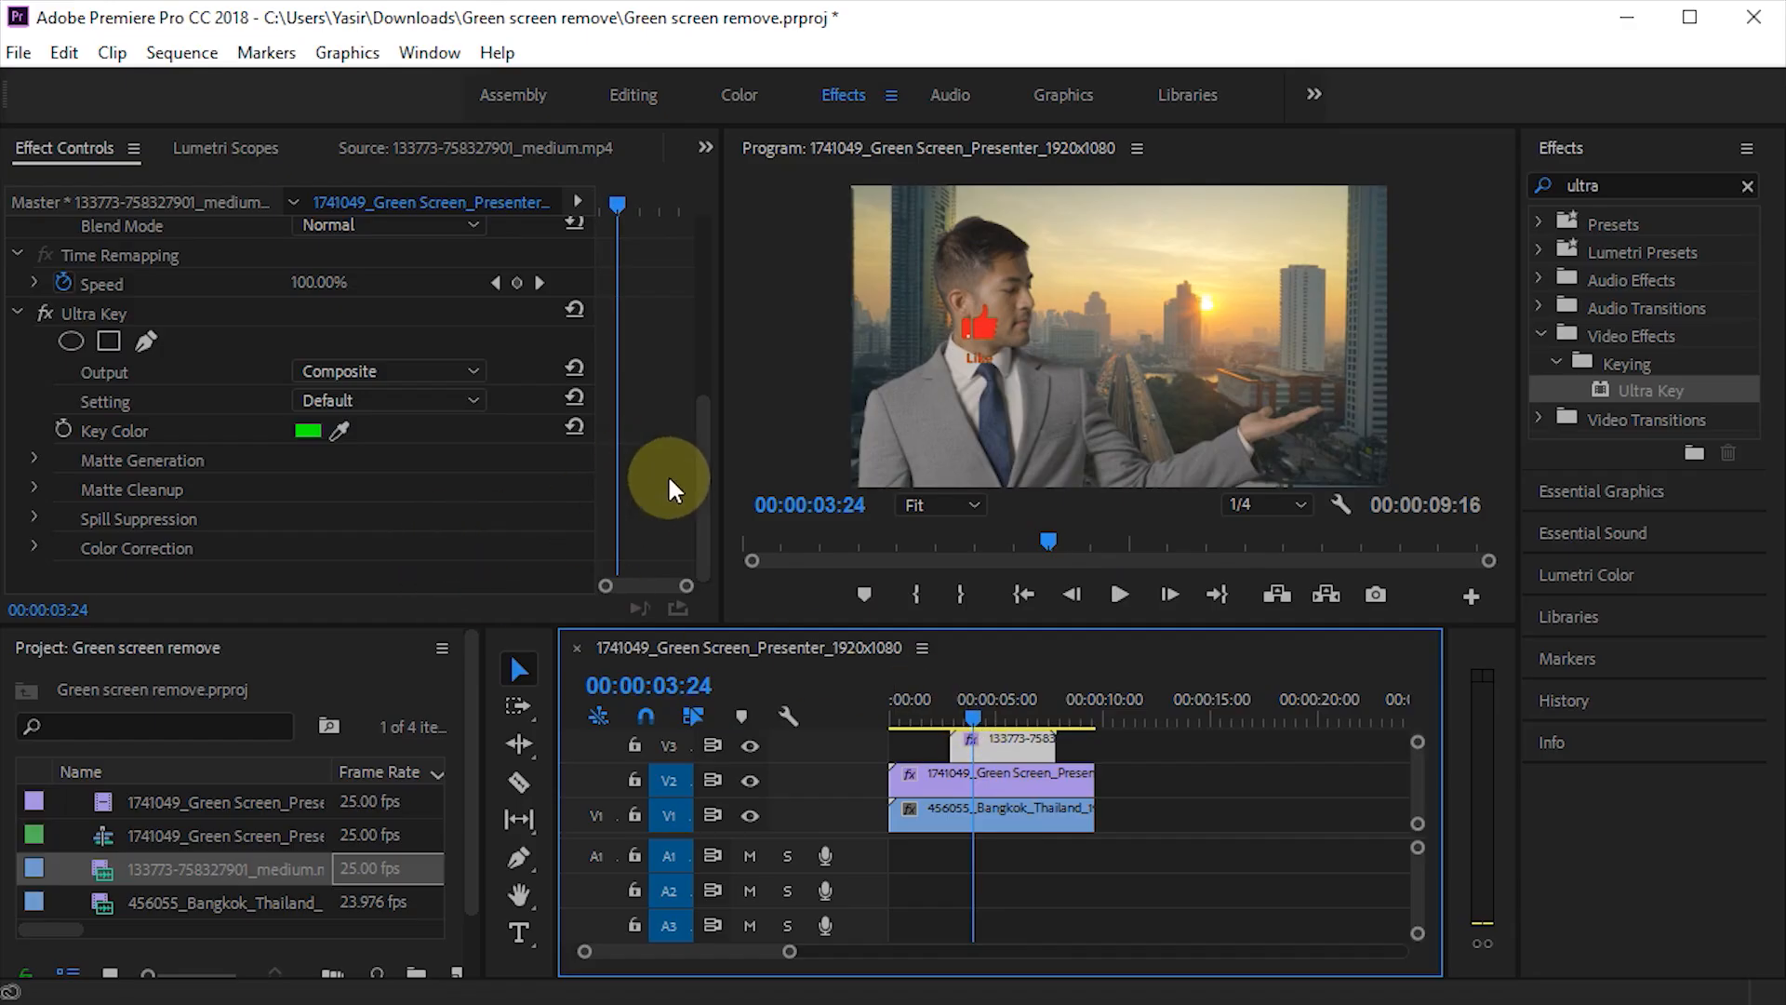
{"action": "left_click_drag", "start_coordinate": [705, 456], "coordinate": [715, 265]}
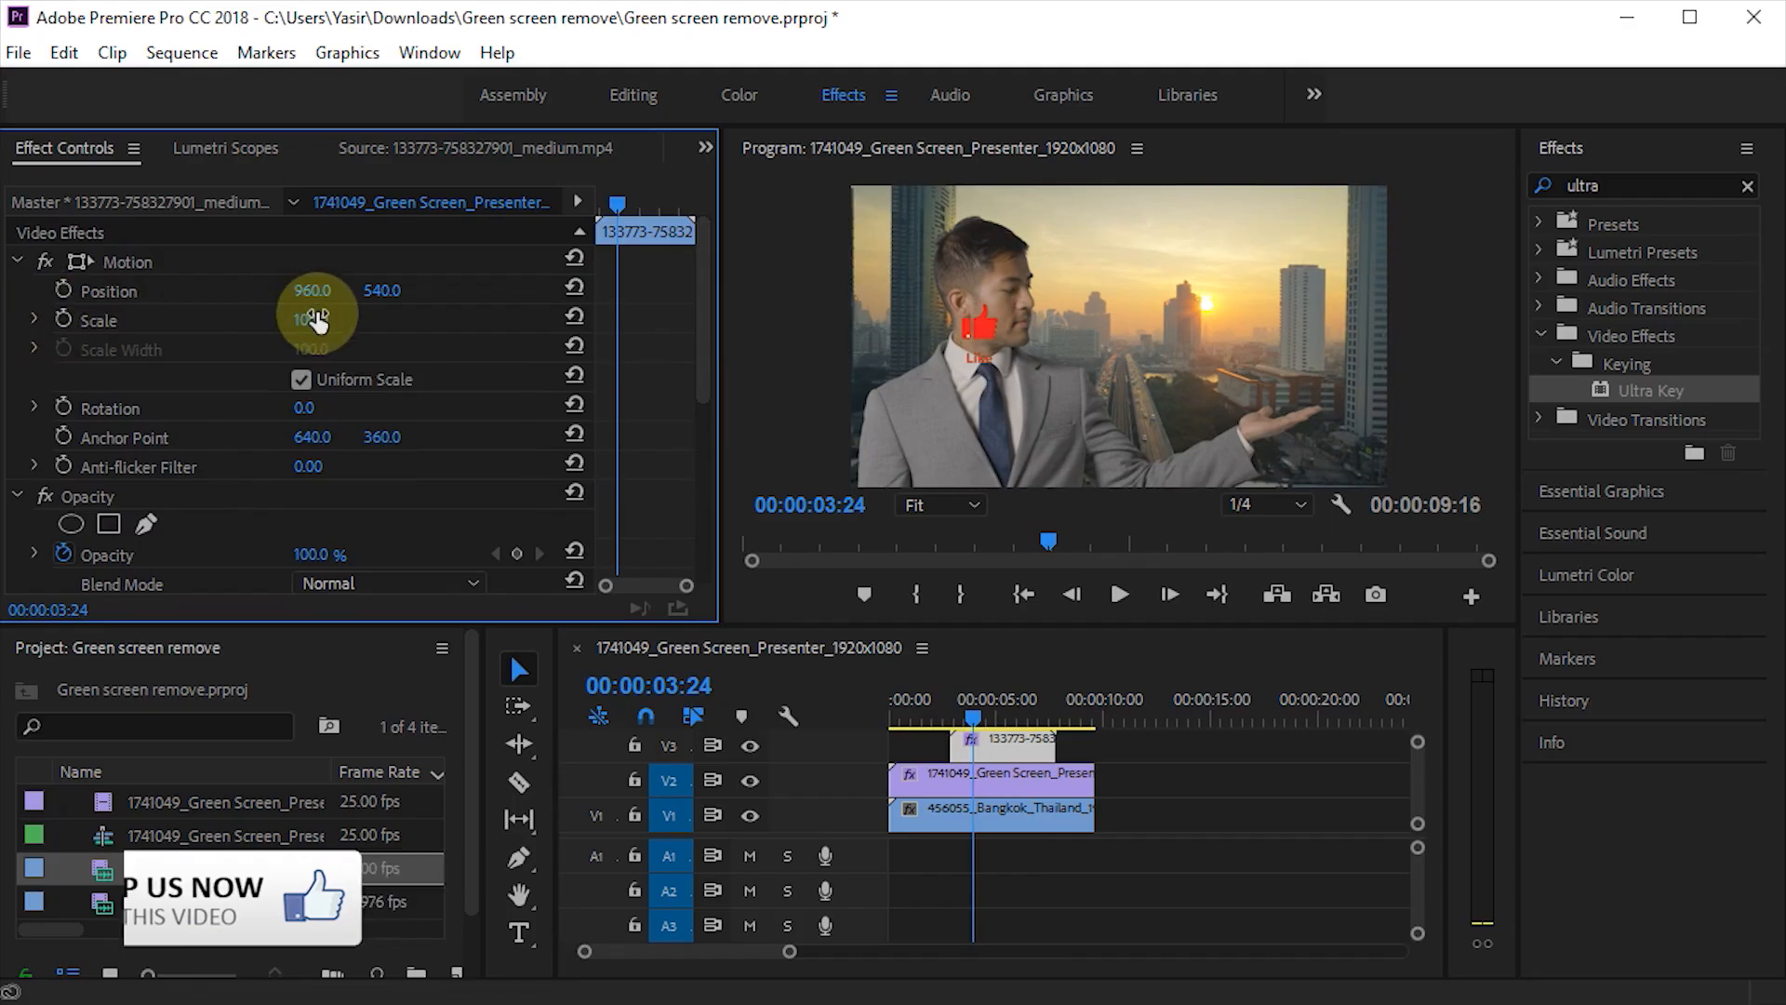
{"action": "left_click_drag", "start_coordinate": [311, 319], "coordinate": [398, 291]}
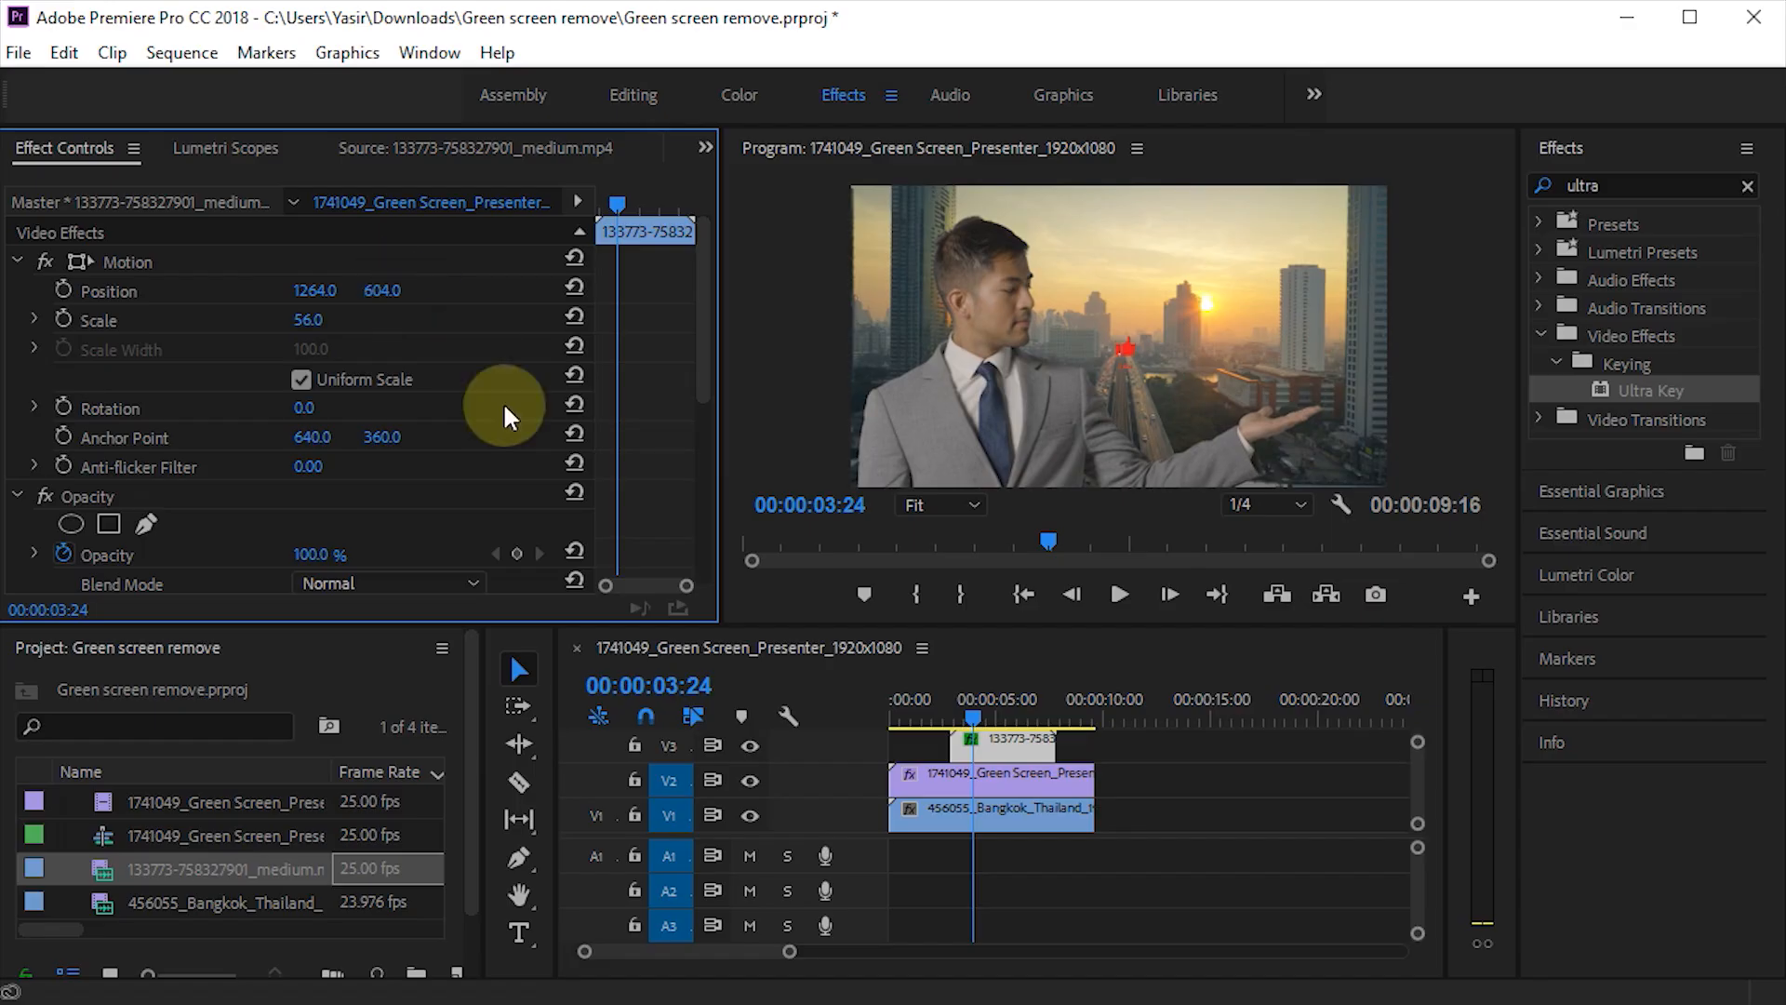
Maximize the program monitor, play the composite from the start and review the animation around 00:00:06:11 and 00:00:04:06.
{"action": "left_click_drag", "start_coordinate": [974, 712], "coordinate": [862, 711]}
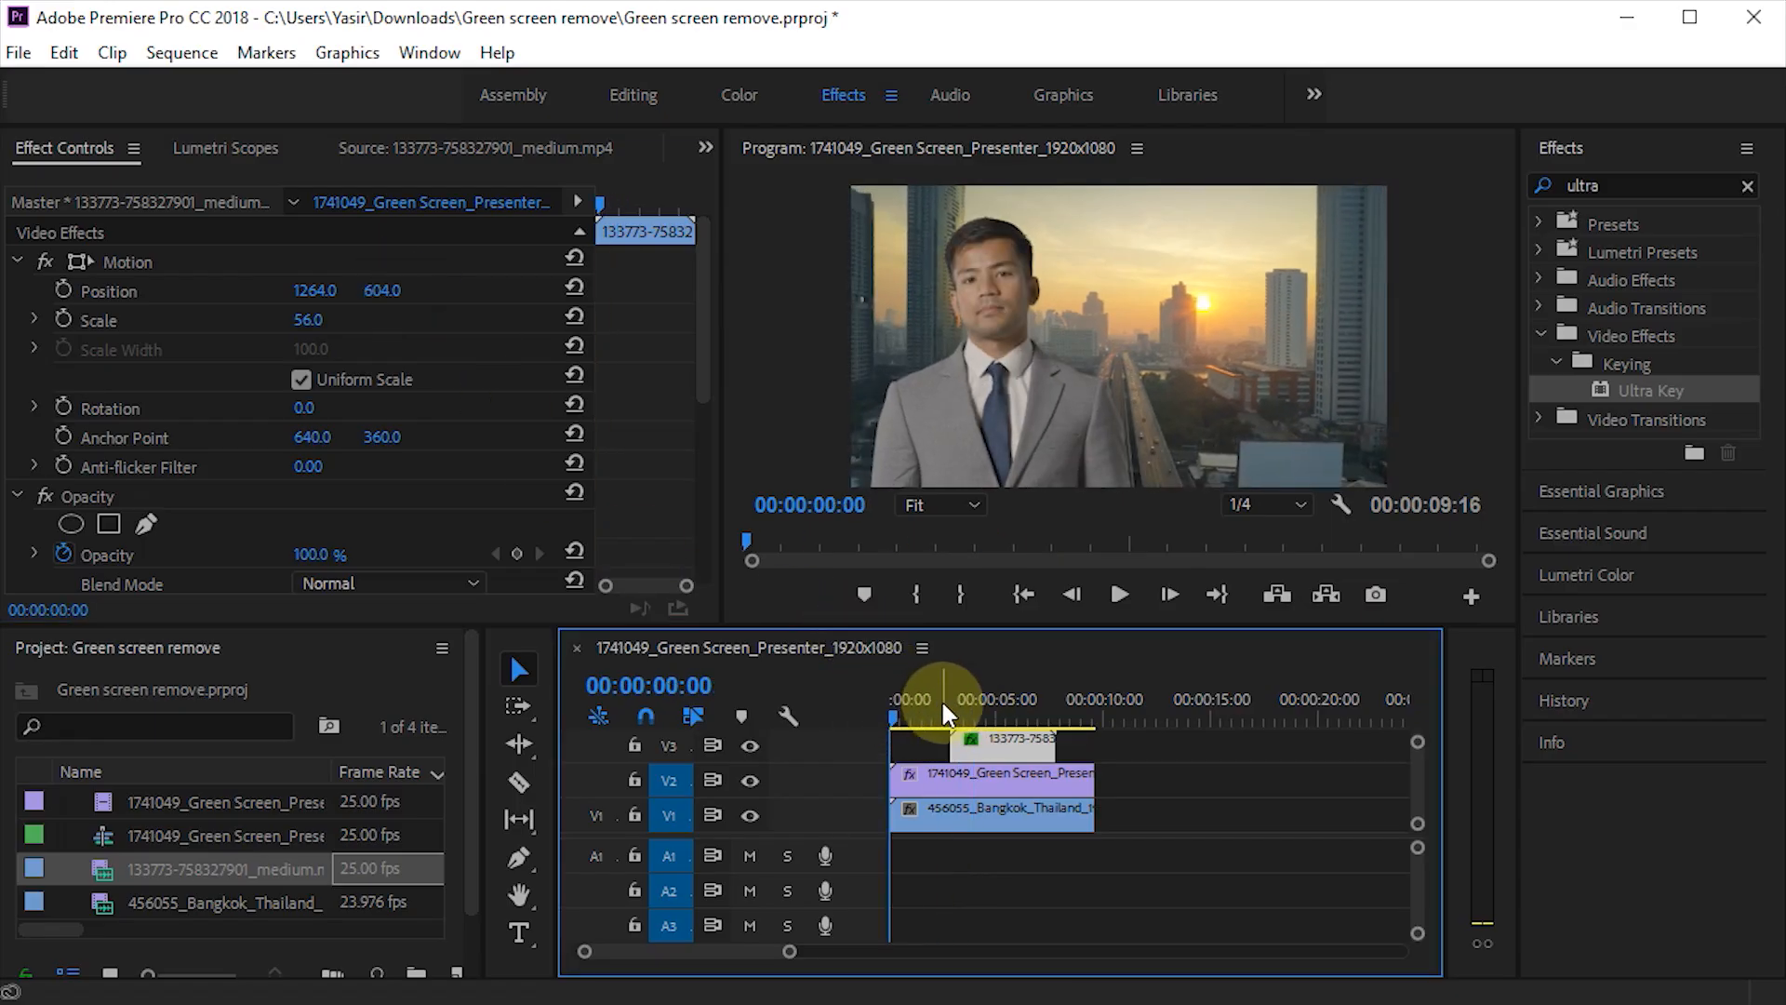
{"action": "key", "text": "grave"}
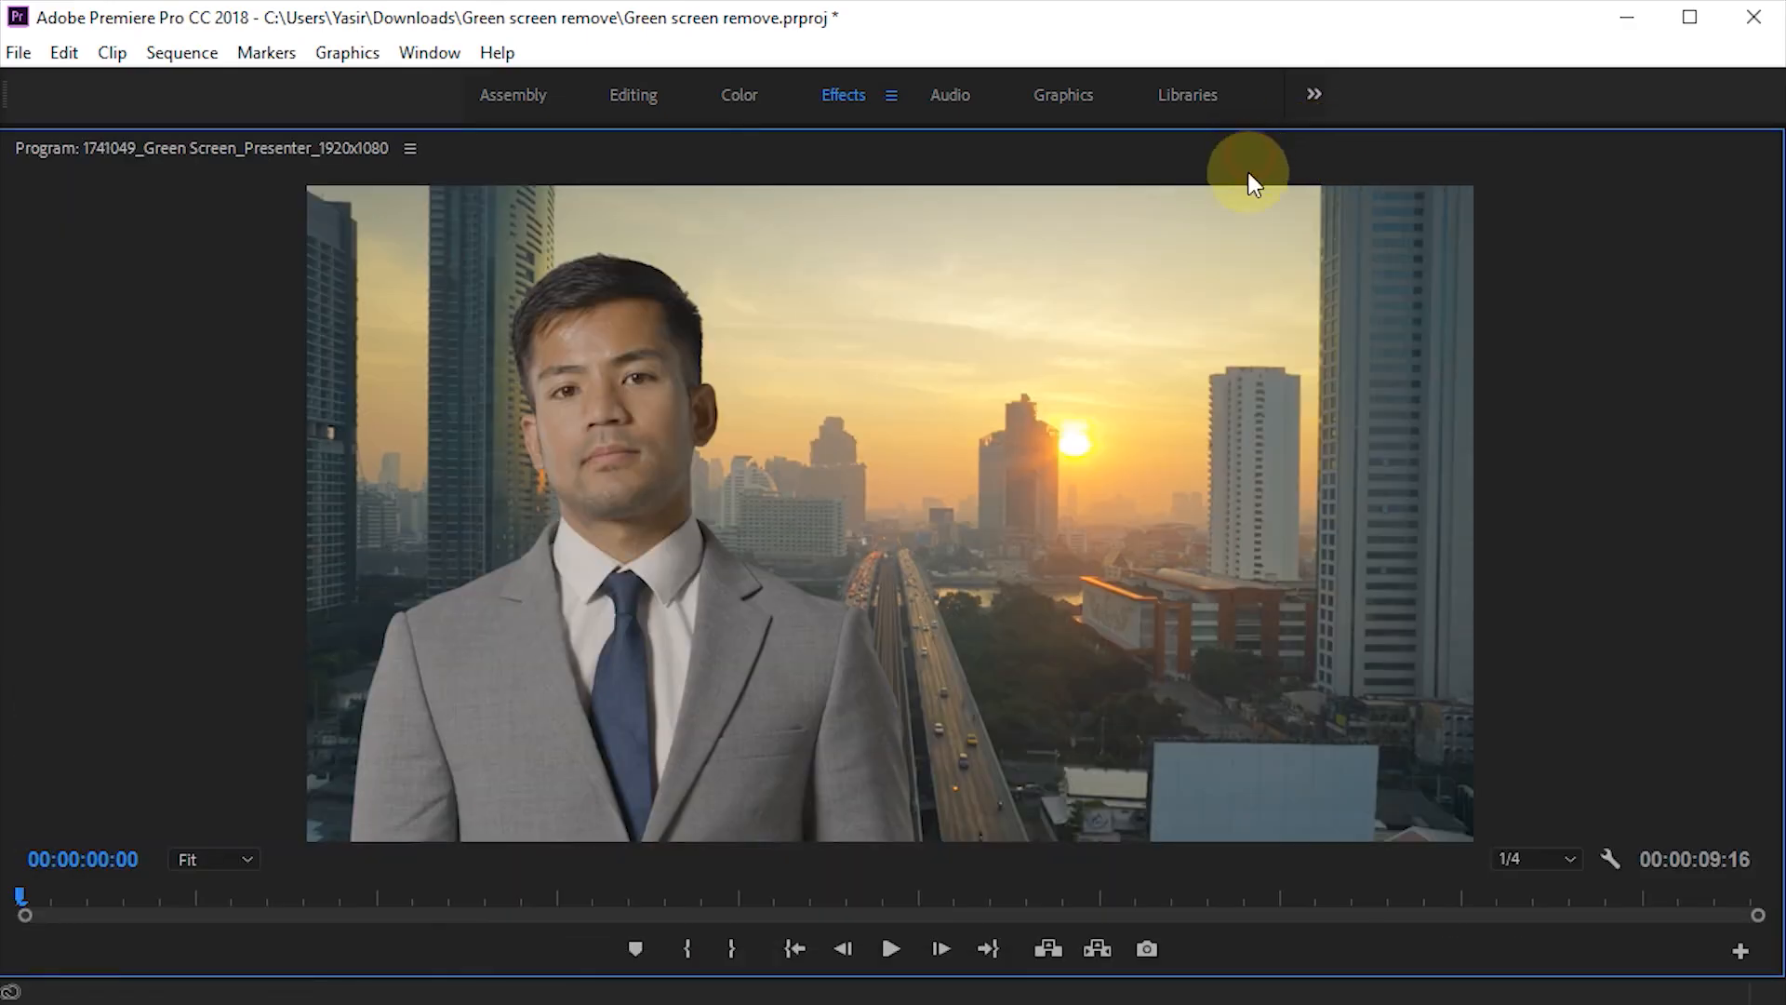
{"action": "left_click", "coordinate": [877, 944]}
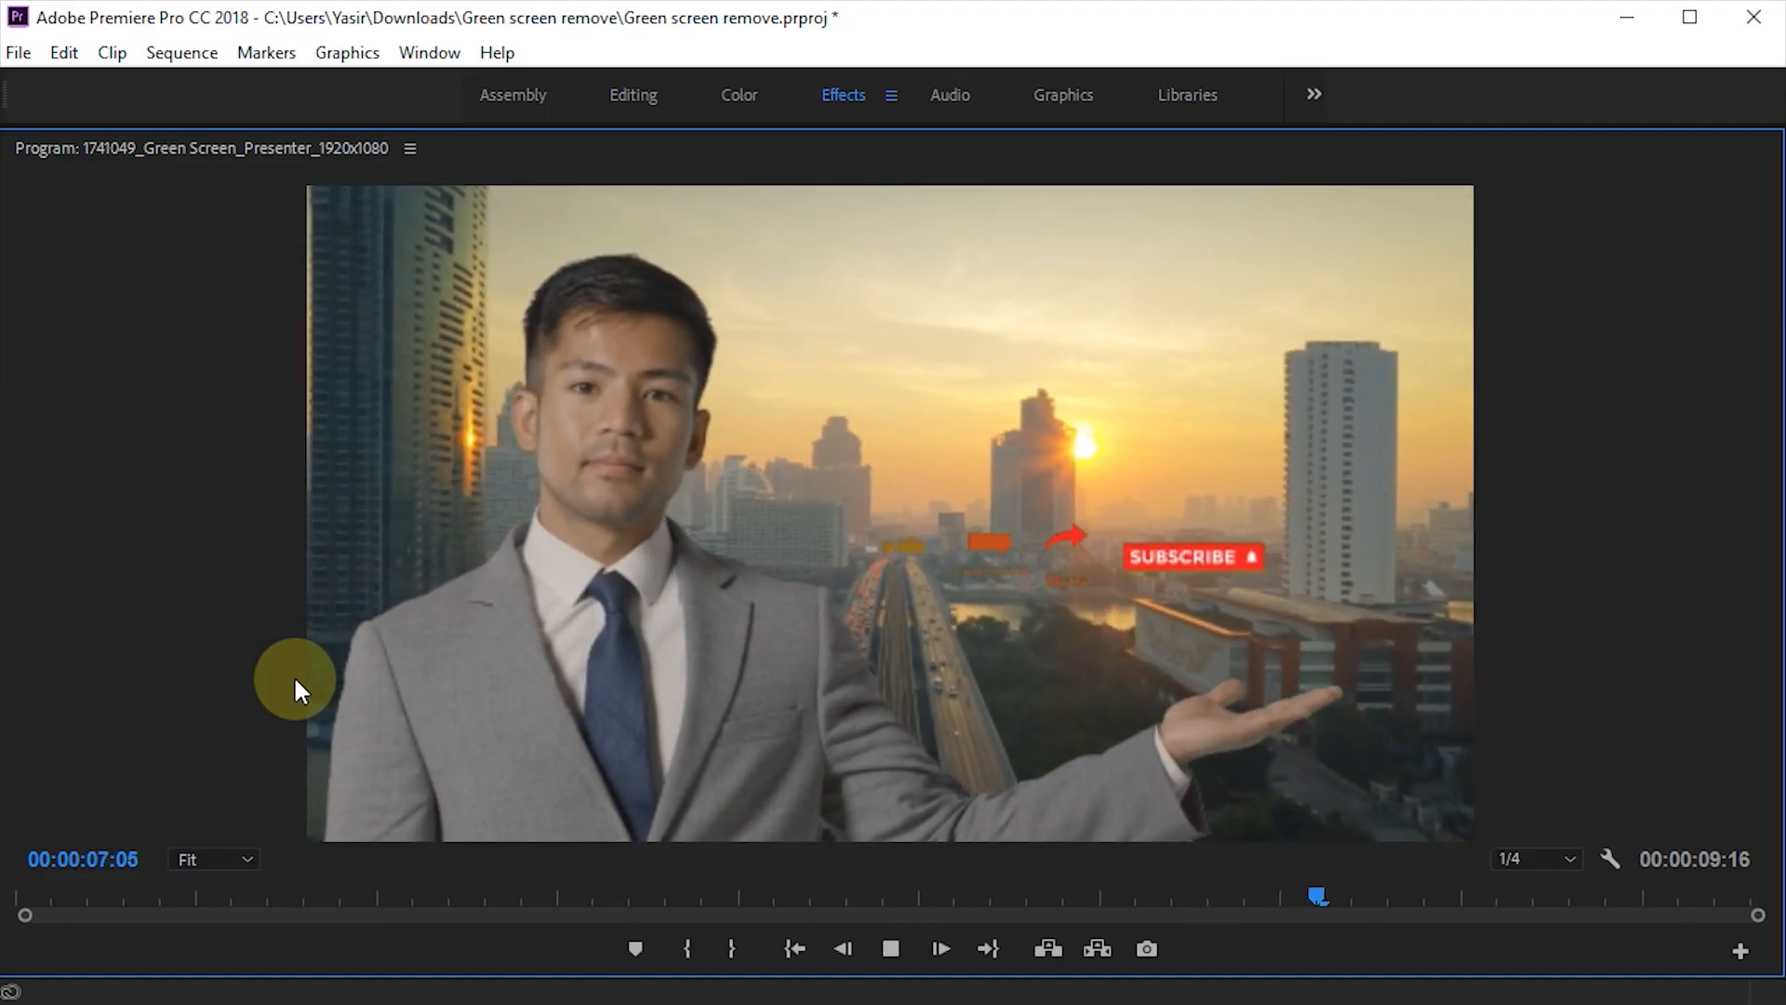
{"action": "key", "text": "space"}
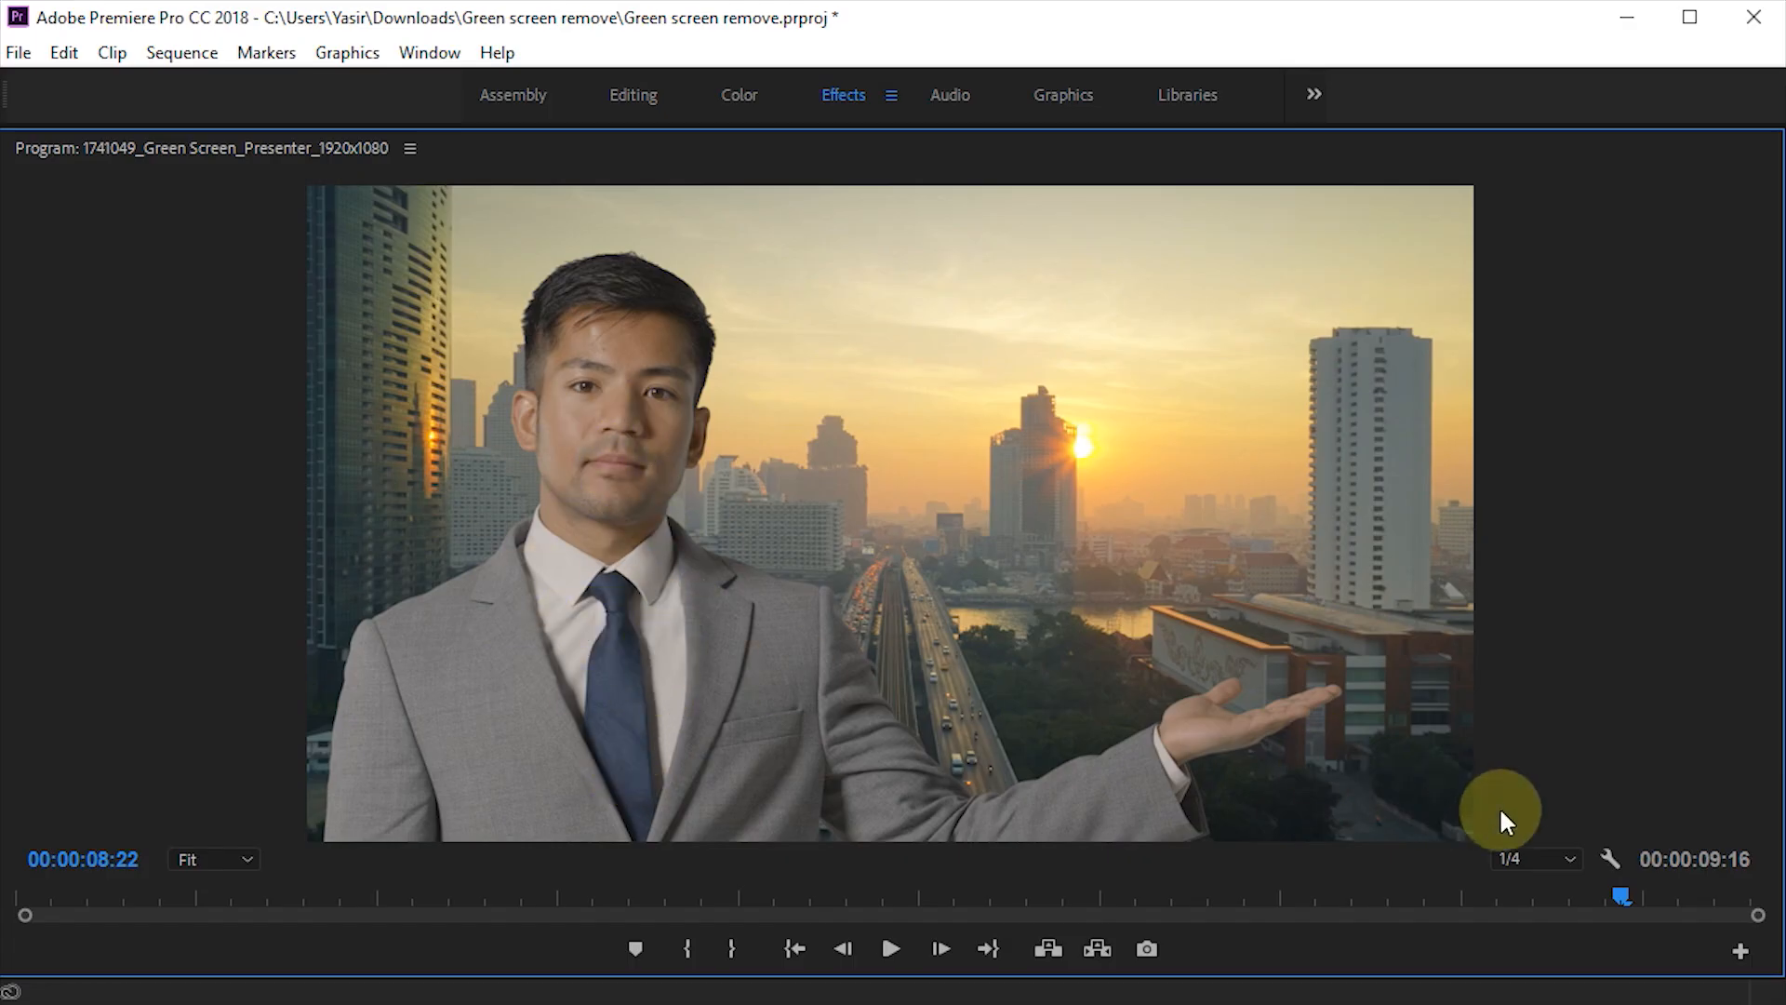
{"action": "left_click_drag", "start_coordinate": [1639, 898], "coordinate": [1179, 875]}
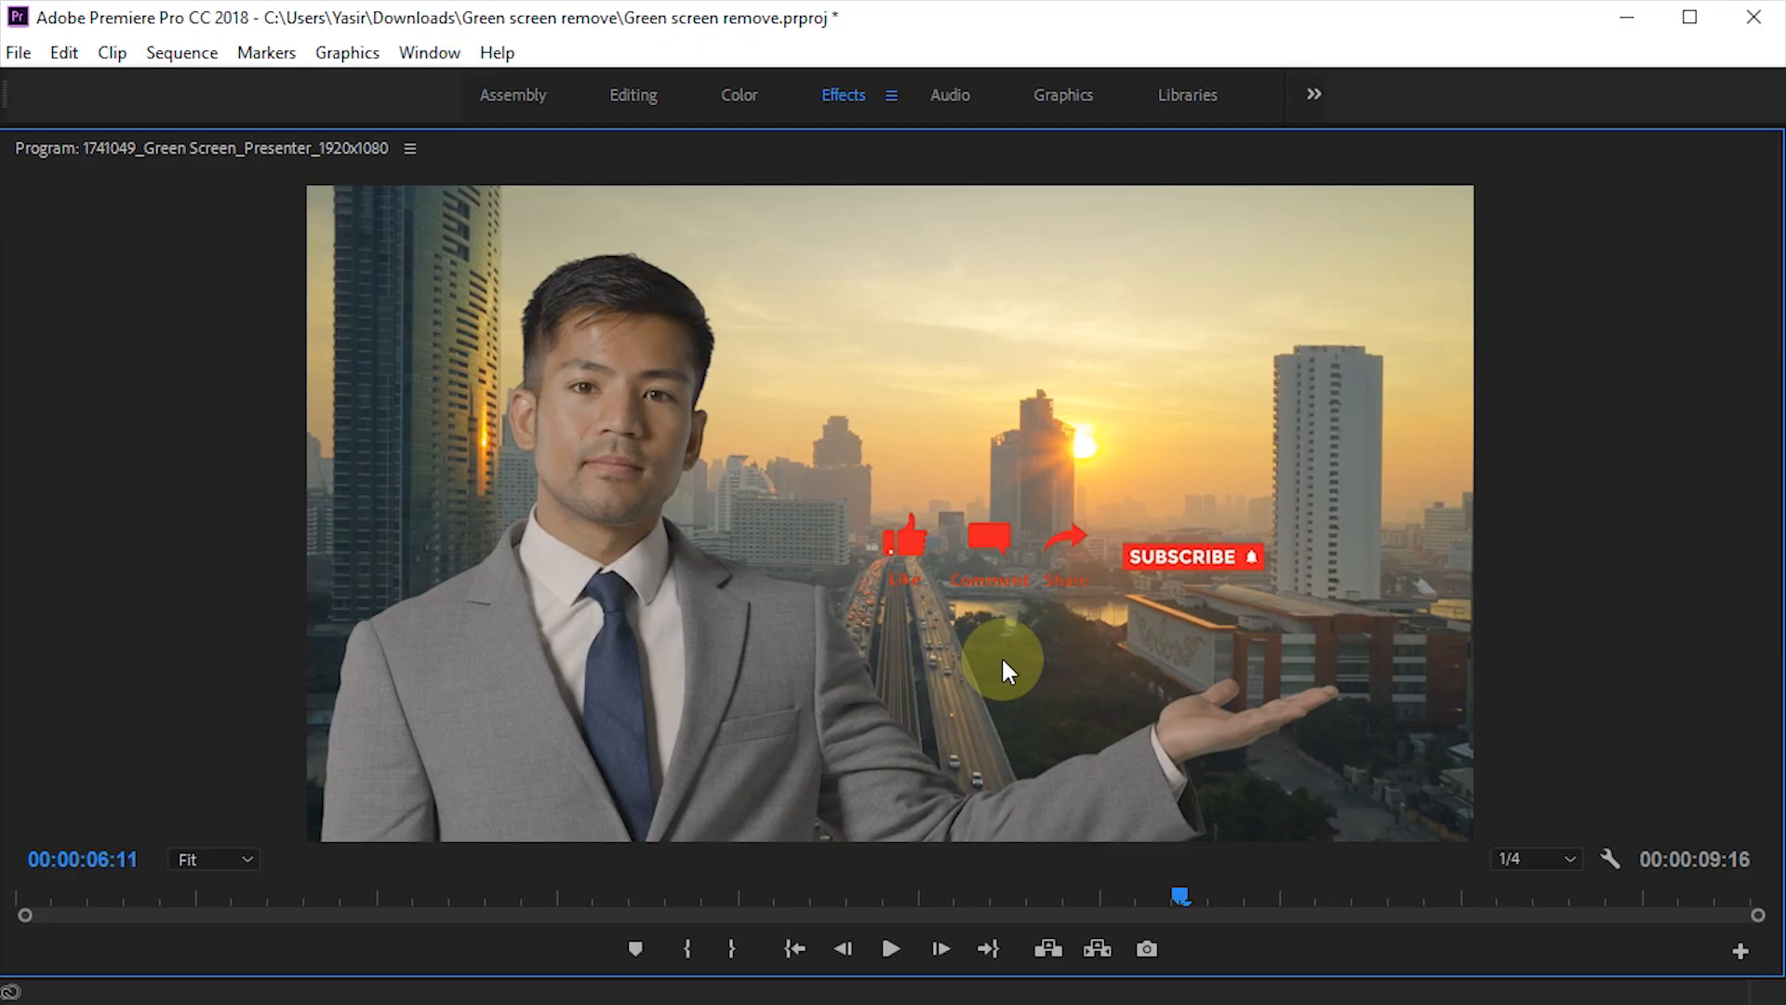
{"action": "left_click", "coordinate": [786, 894]}
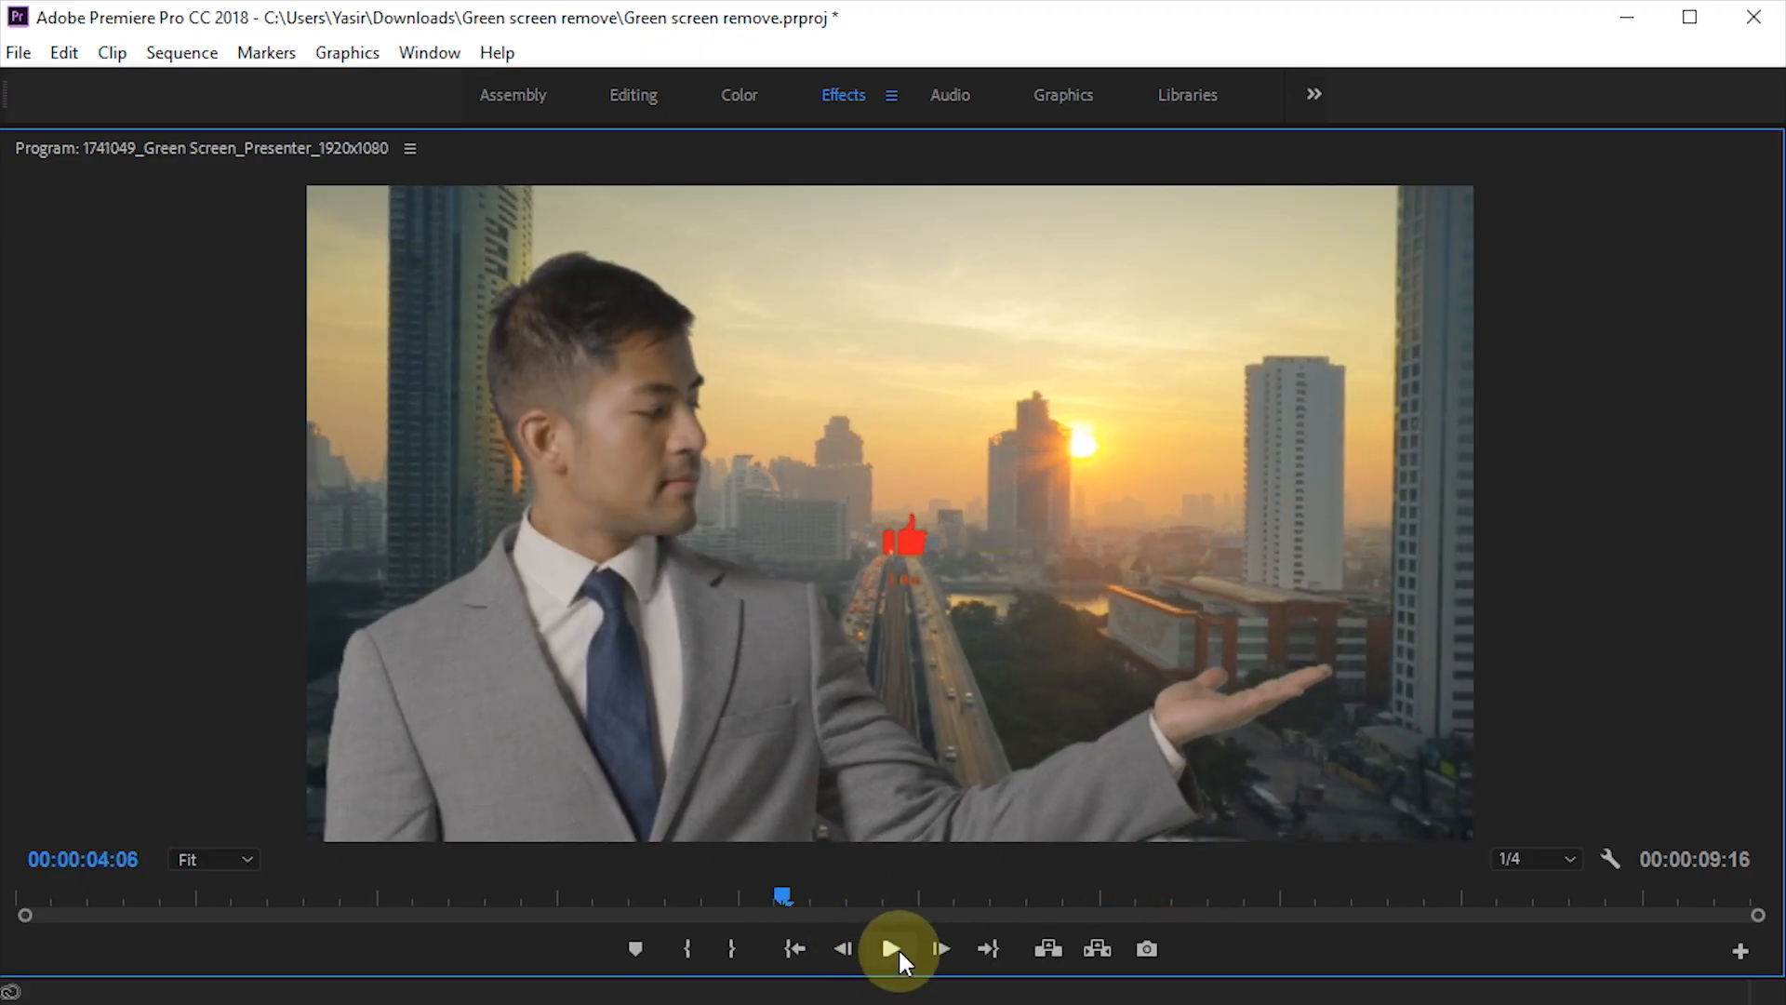